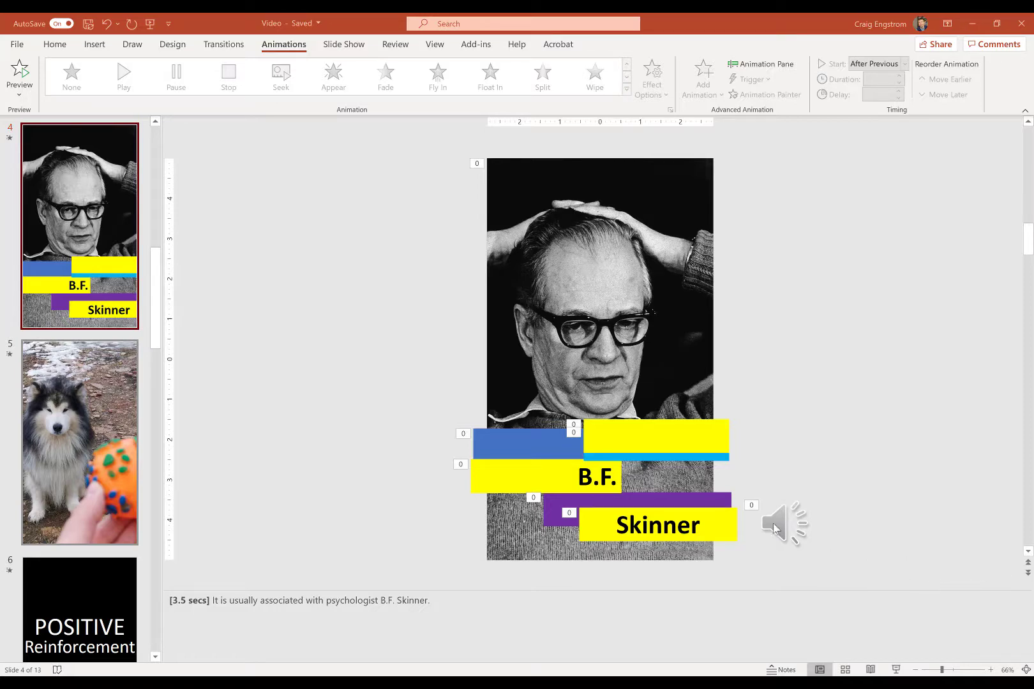
Lower the slide 4 audio clip's volume and preview the slide's animations
mouse_move(773, 522)
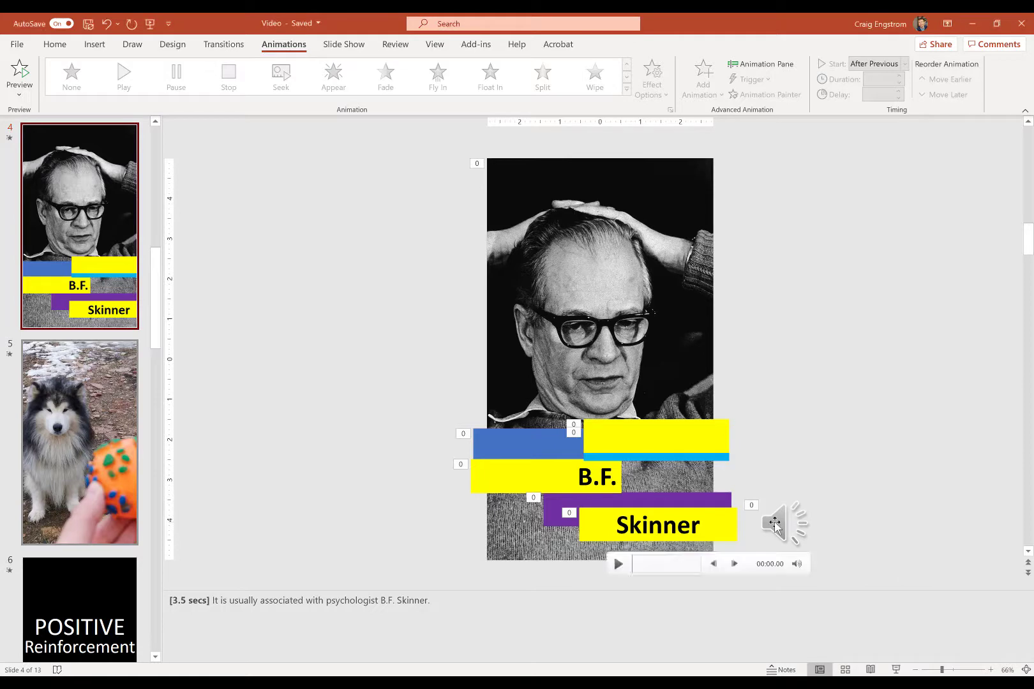
mouse_move(797, 563)
left_click(802, 535)
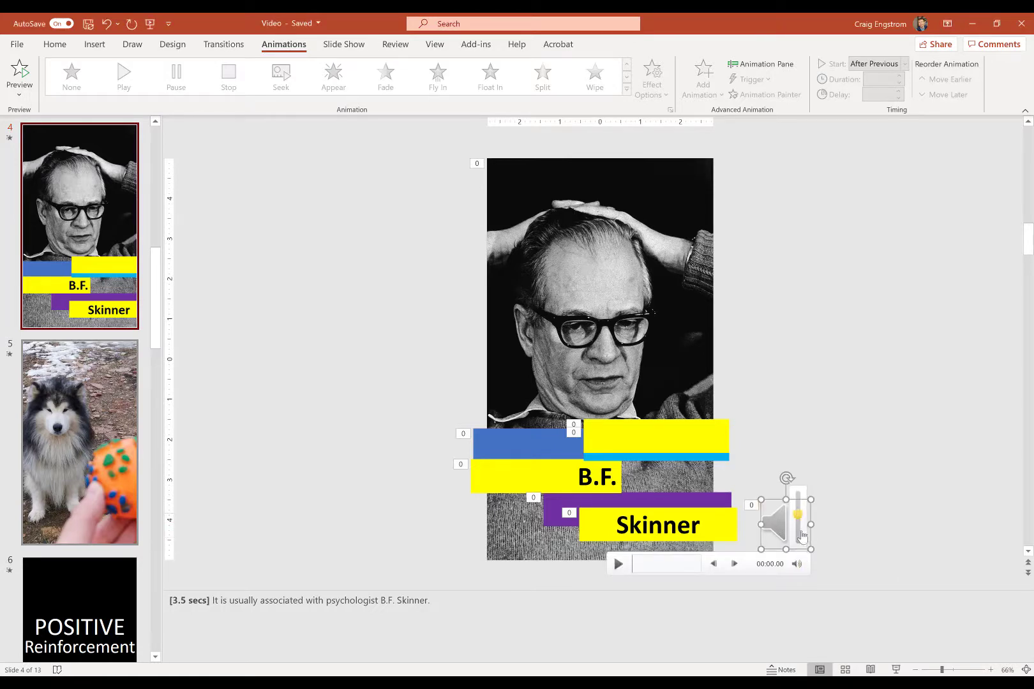
mouse_move(803, 535)
left_mouse_down()
mouse_move(805, 514)
mouse_move(805, 545)
mouse_move(803, 511)
mouse_move(798, 554)
mouse_move(814, 551)
left_mouse_up()
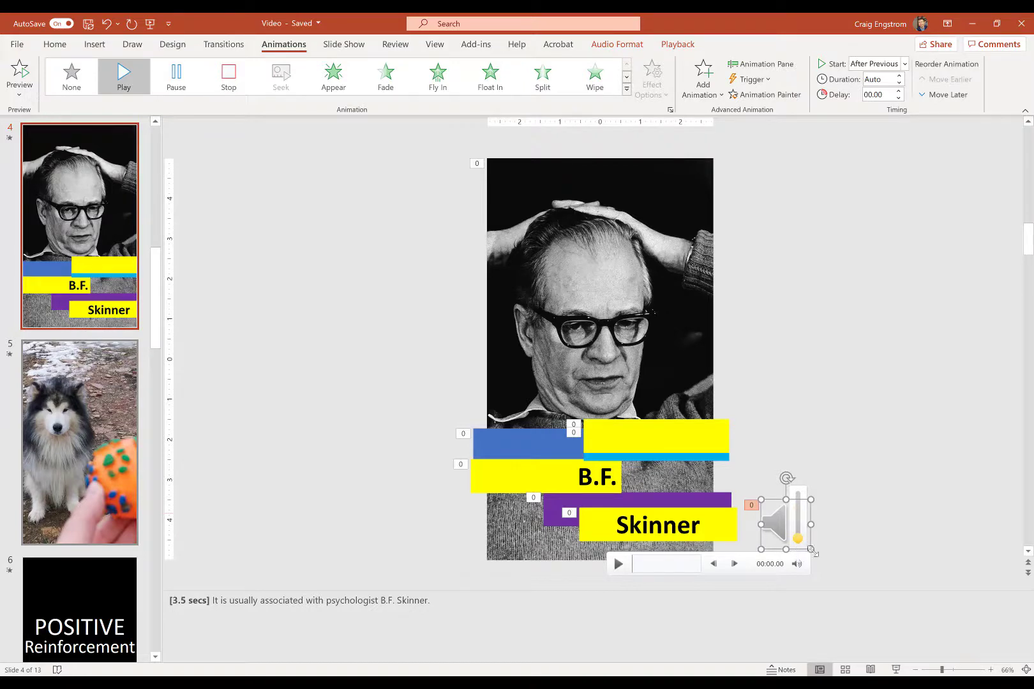
left_click(820, 559)
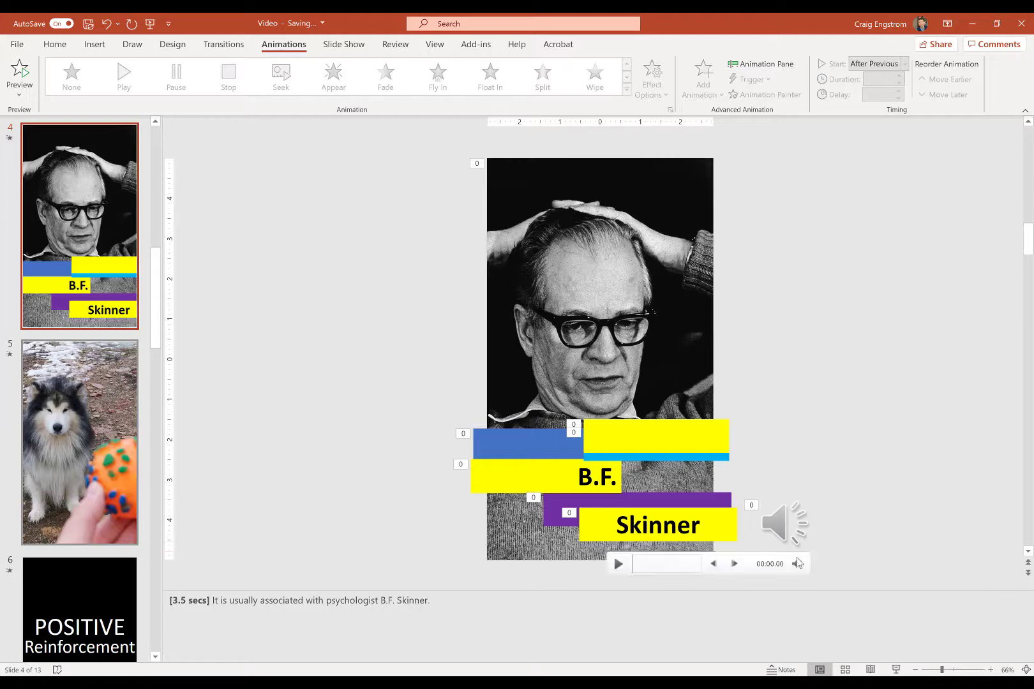
left_click(21, 72)
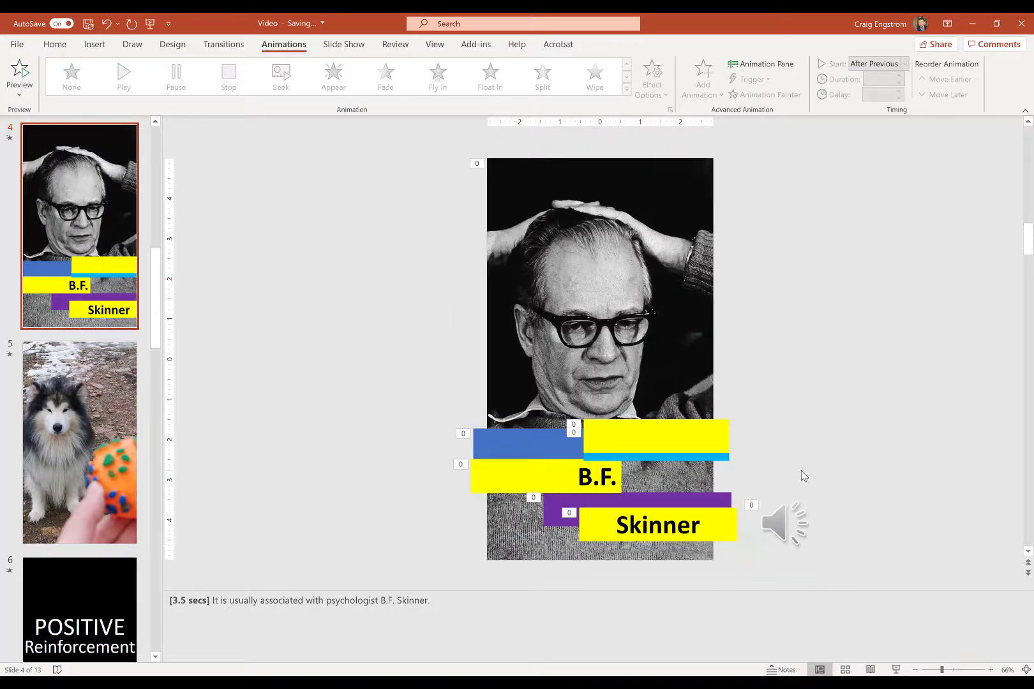
Insert a new blank slide 5 right after the B.F. Skinner slide
right_click(79, 336)
left_click(100, 388)
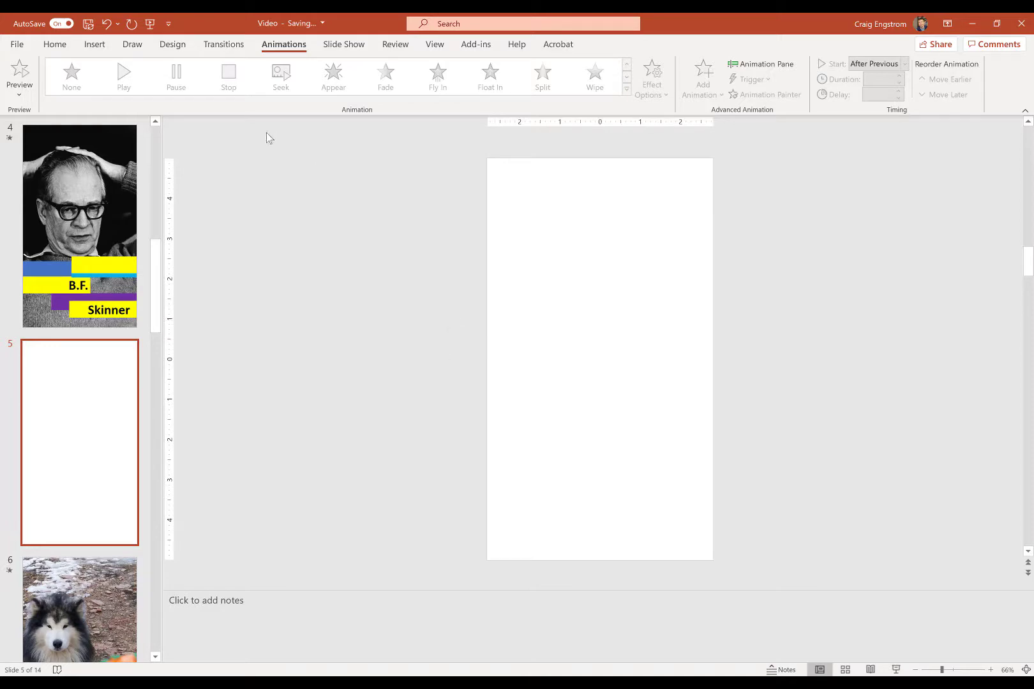
left_click(97, 46)
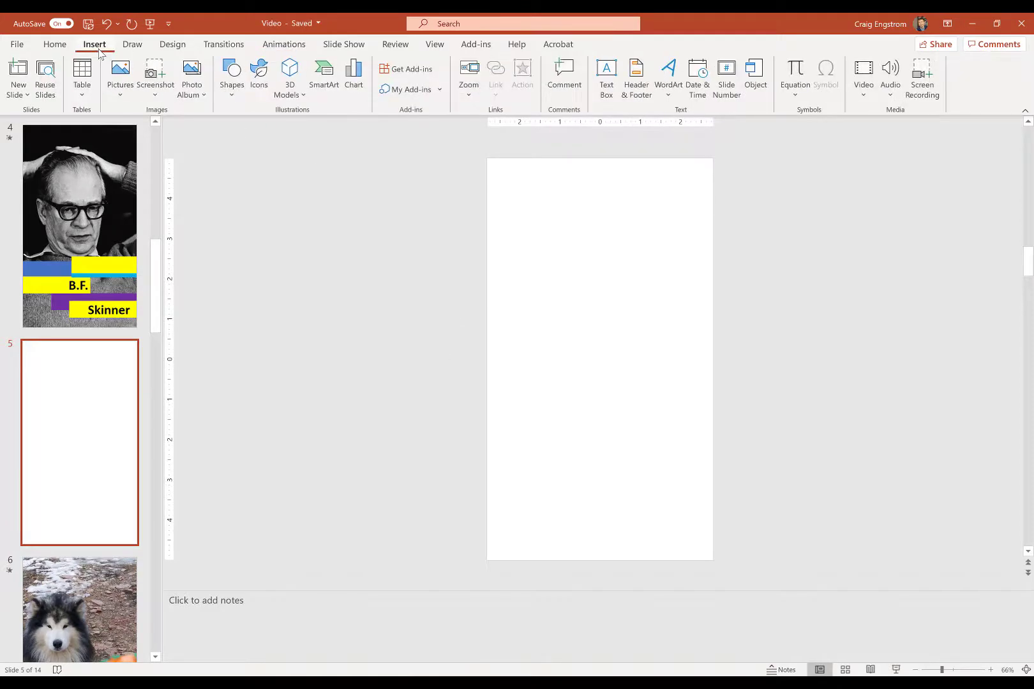
Insert 4-BF-Skinner with the full-height Design Idea, then undo so slide 5 is blank
left_click(116, 93)
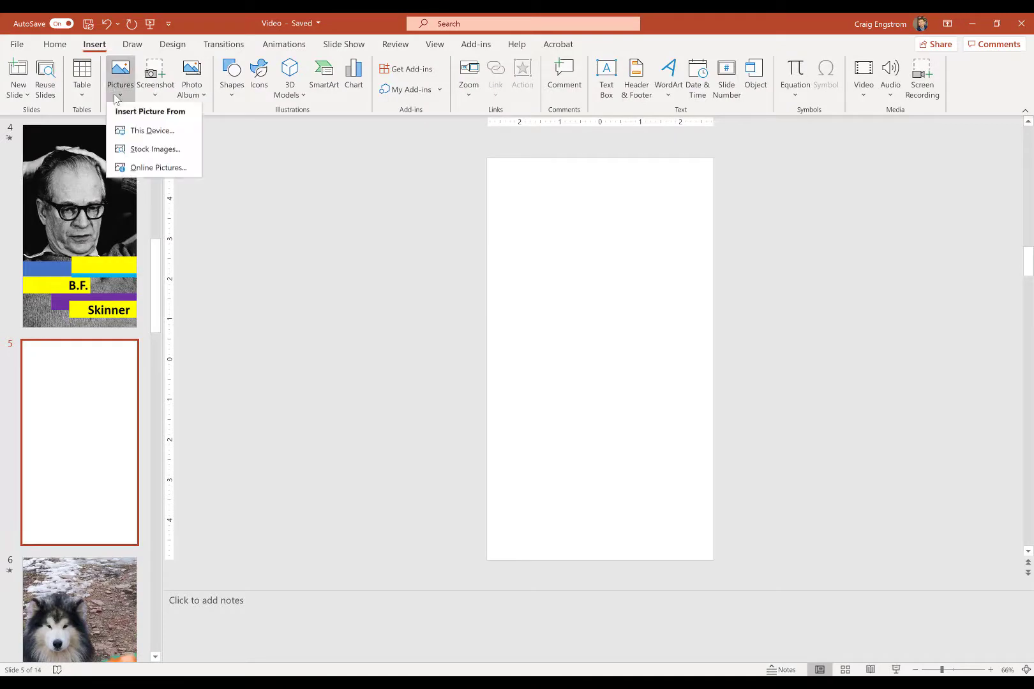
left_click(130, 132)
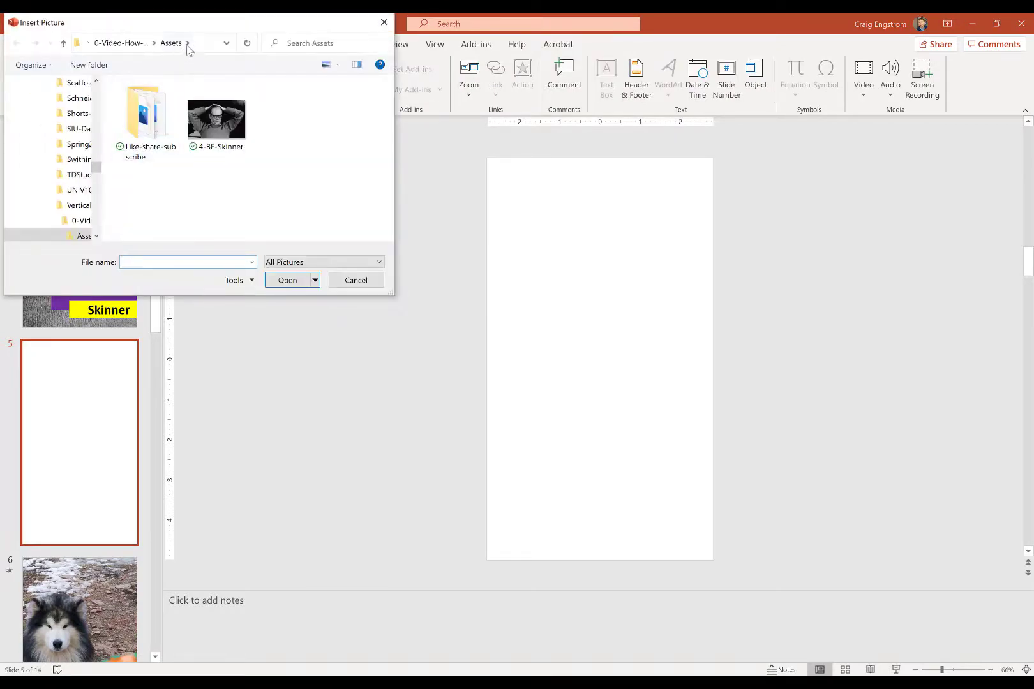
left_click(201, 137)
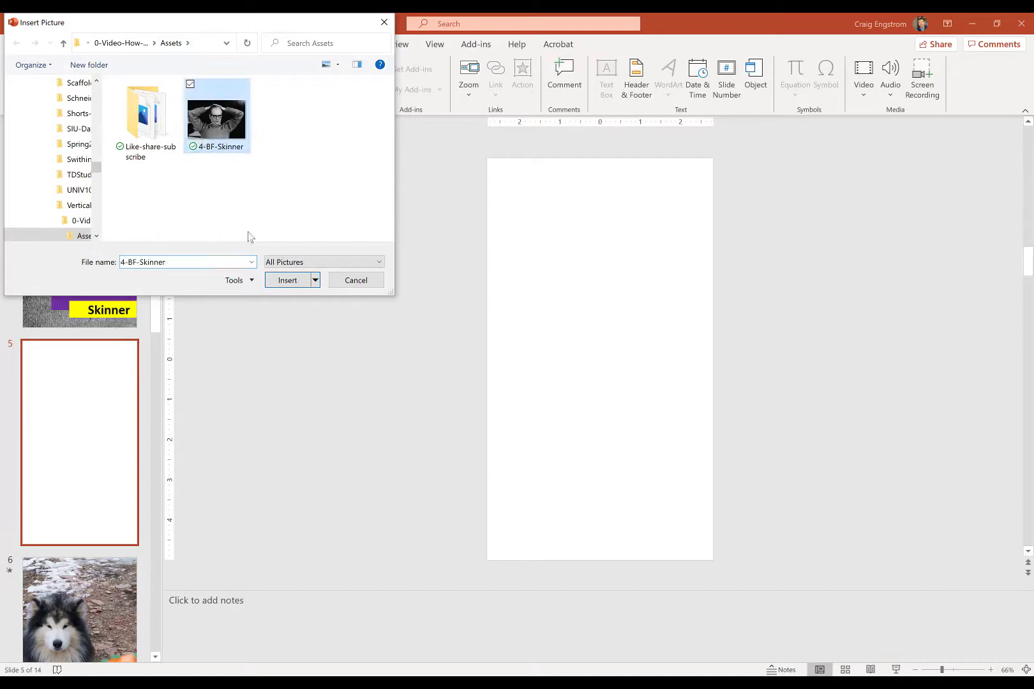
left_click(286, 285)
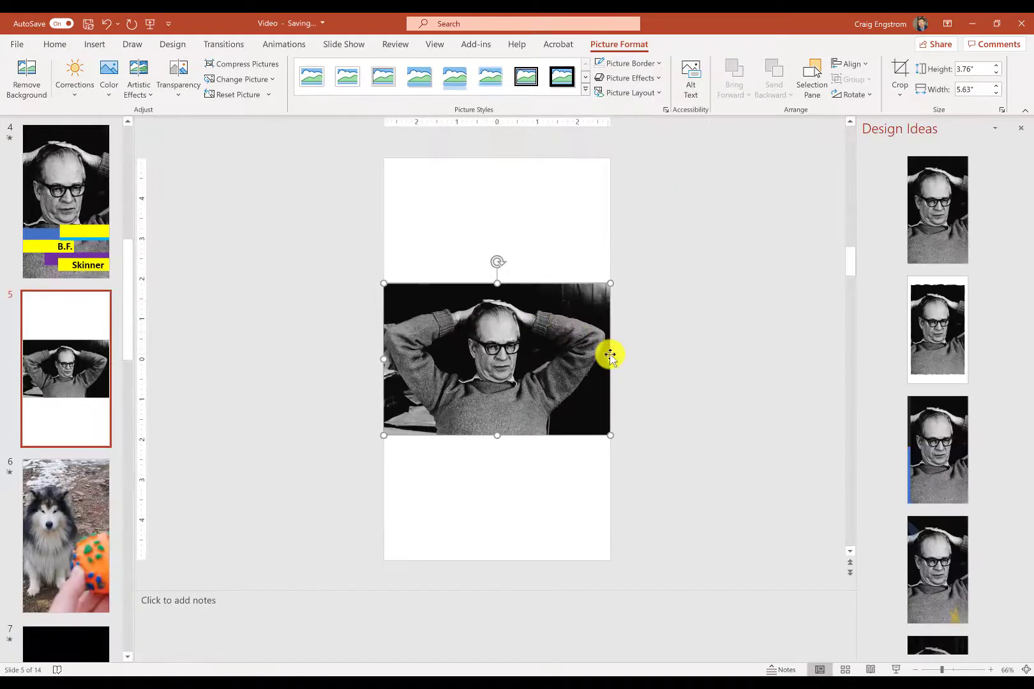
left_click(949, 186)
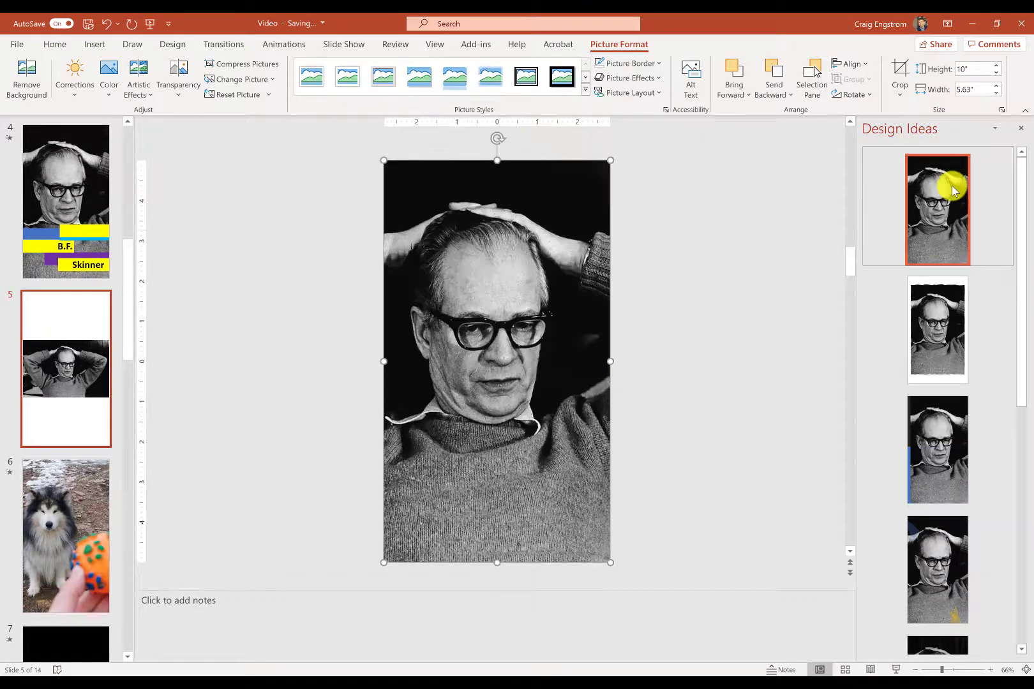
left_click(752, 279)
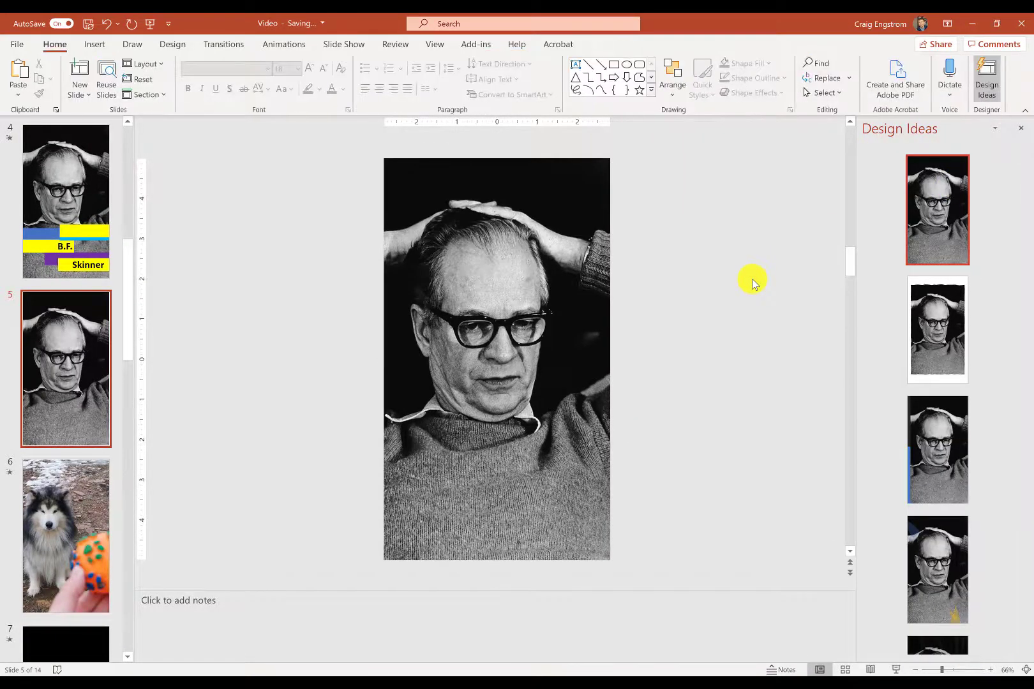
key("ctrl+z")
key("ctrl+z")
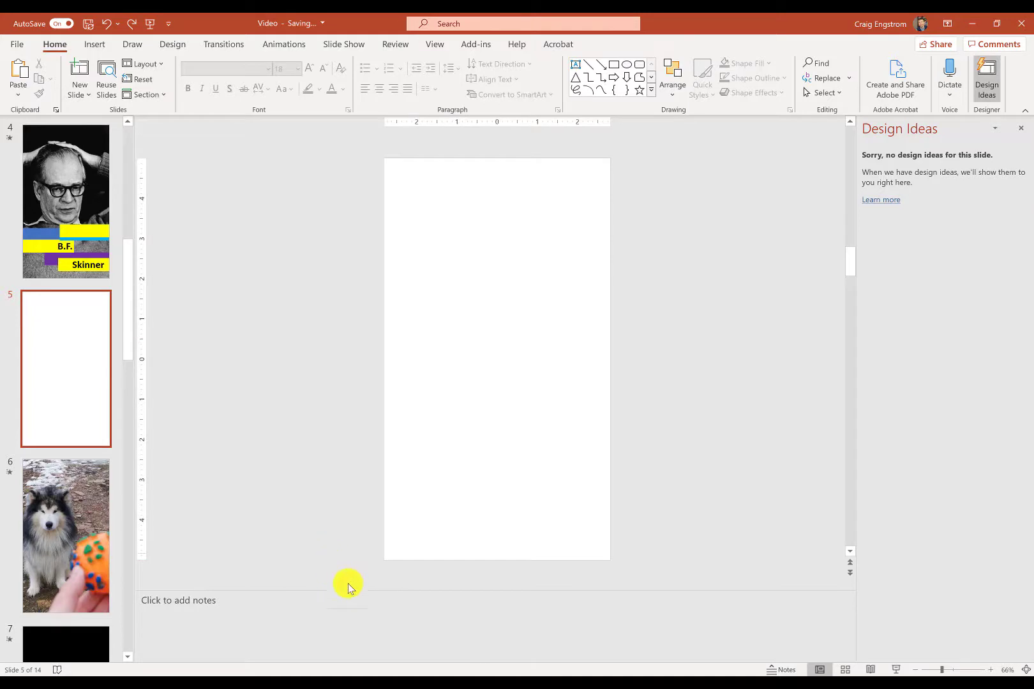
Drag 4-BF-Skinner from the Assets folder onto slide 5 and apply the full-height portrait design
left_click(404, 676)
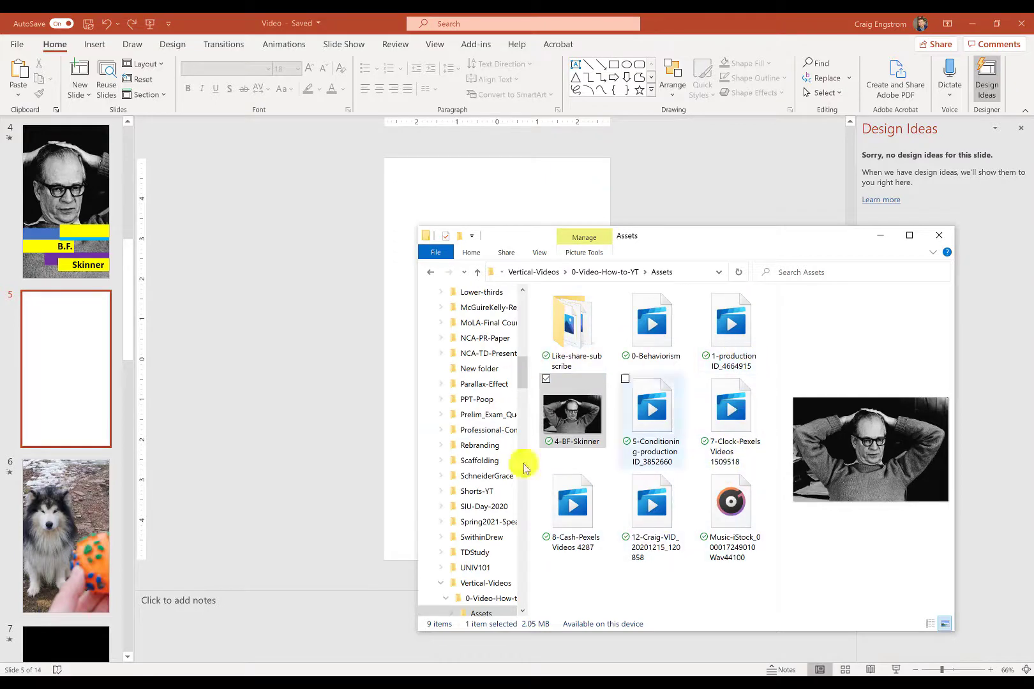
left_click_drag(567, 418, 490, 219)
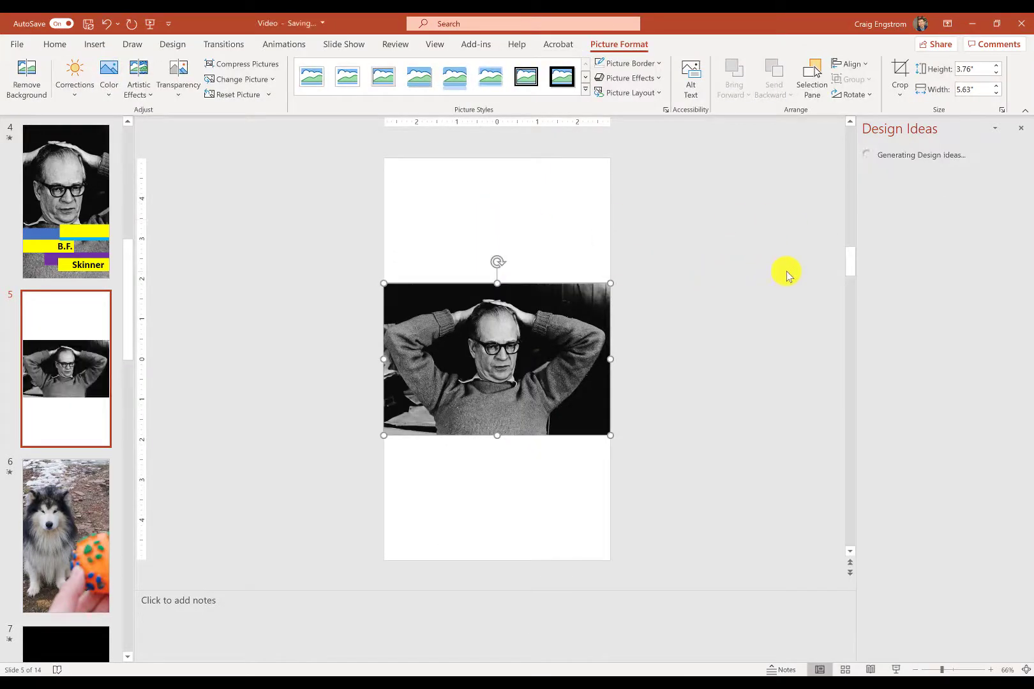
left_click(928, 236)
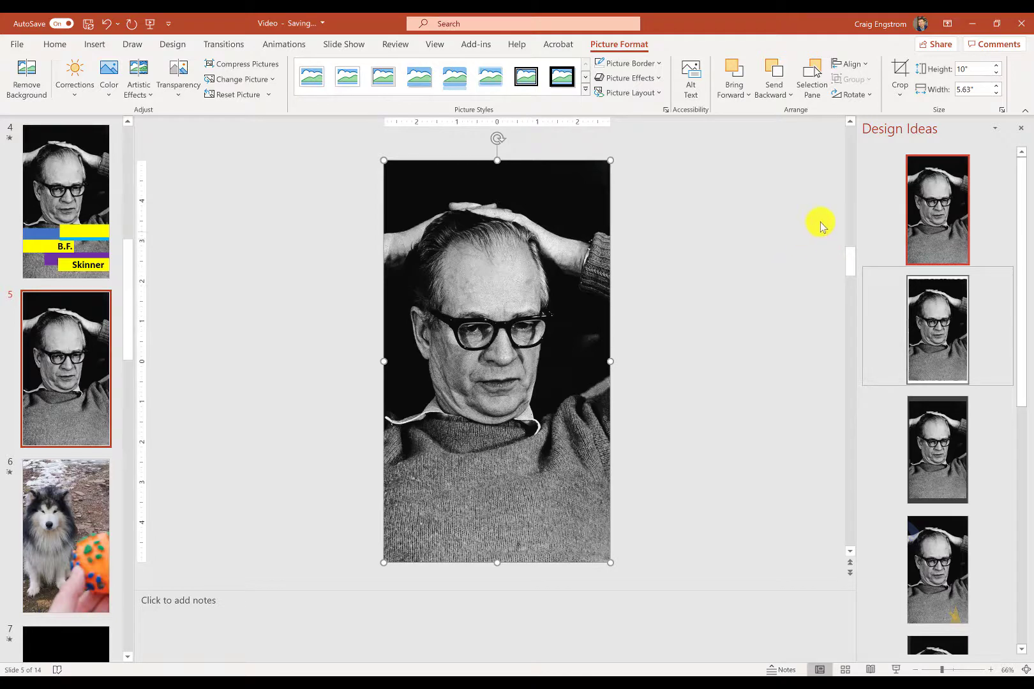
left_click(1022, 128)
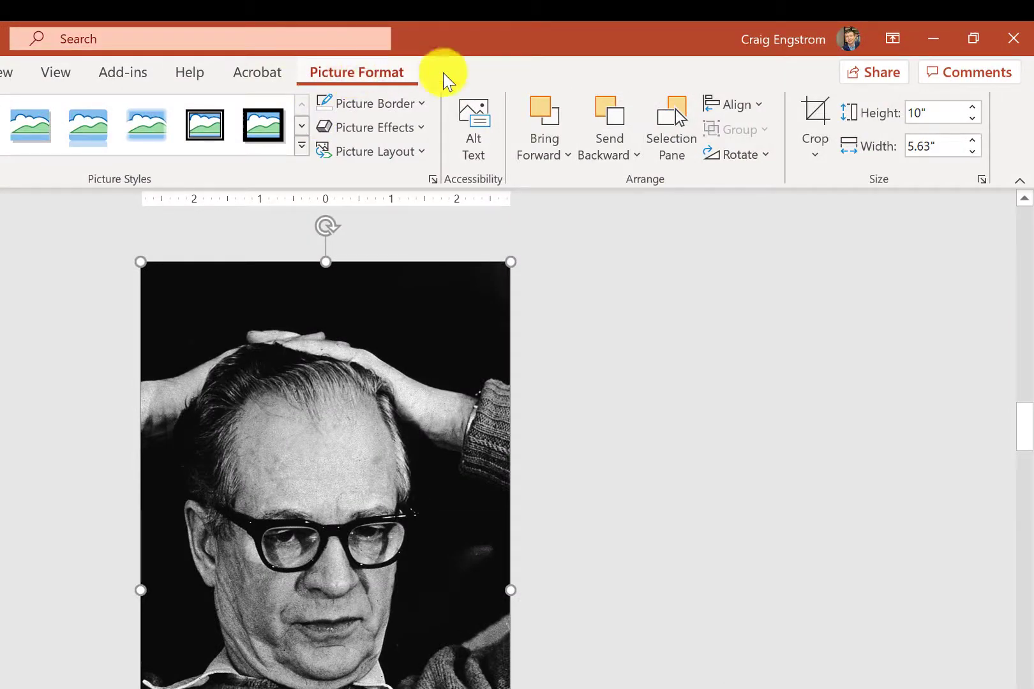
Rename Picture 4 to 'BF Skinner' in the Selection Pane
left_click(688, 139)
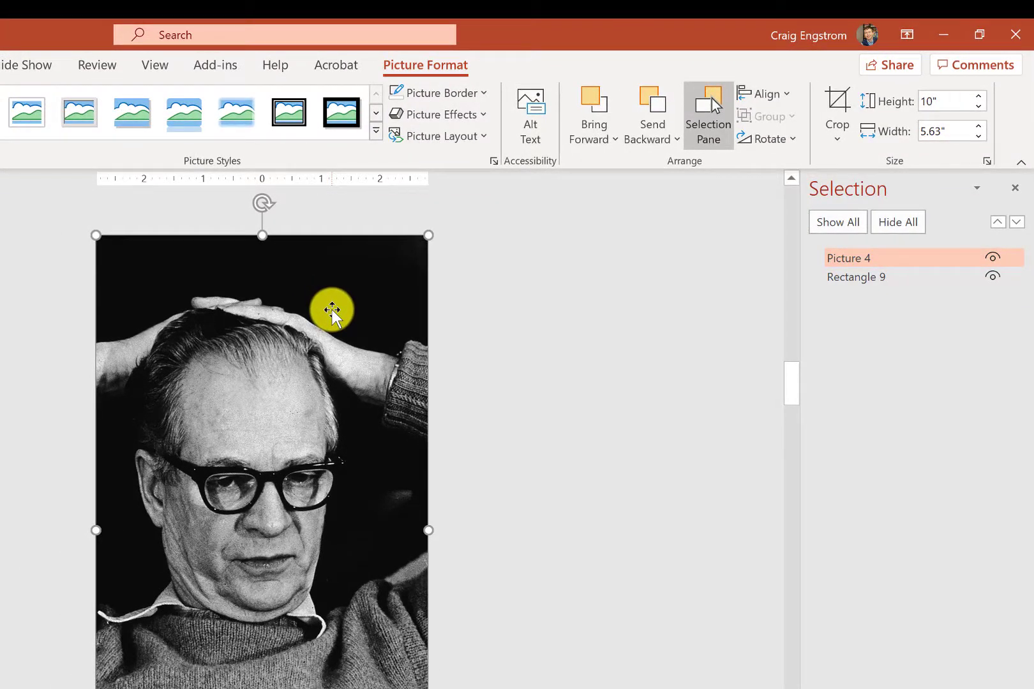
double_click(853, 258)
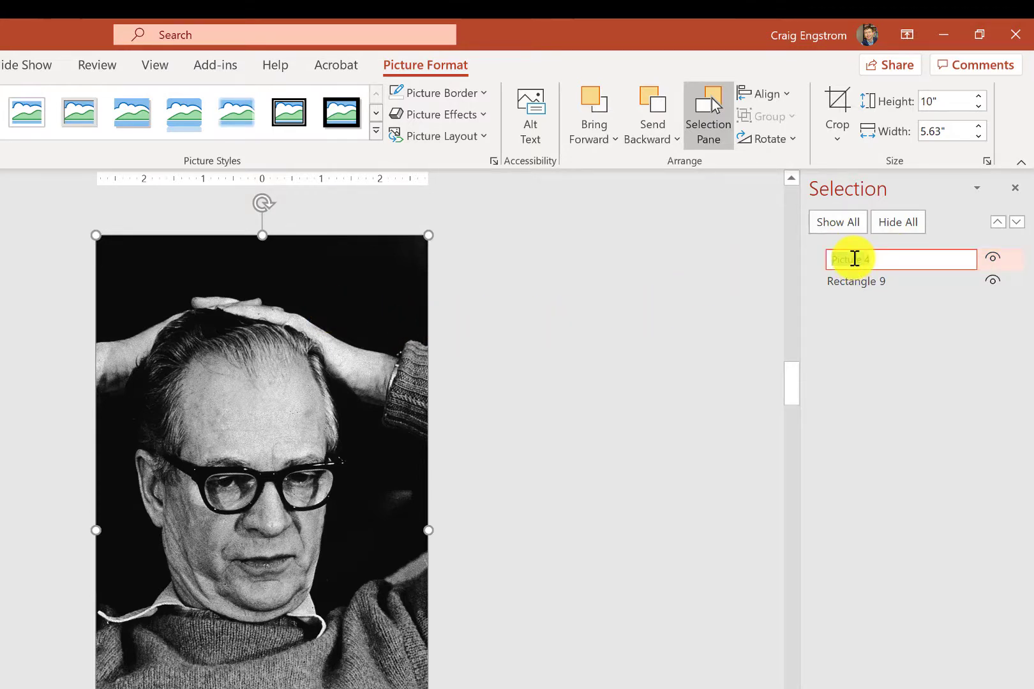
type("BF Skinner")
key("Return")
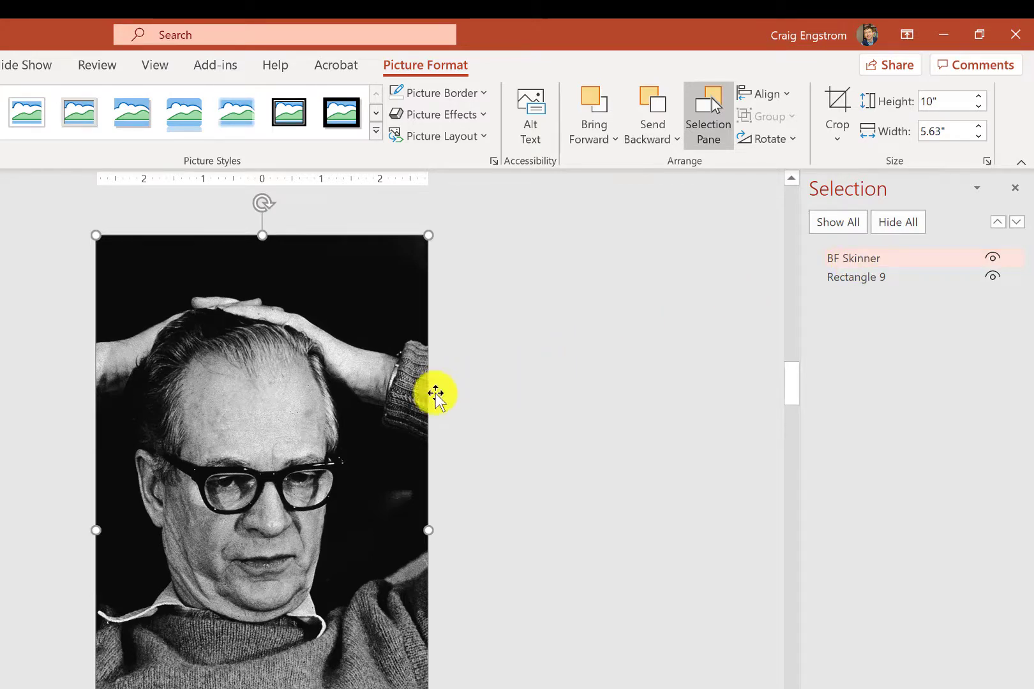
left_click(476, 404)
left_click(235, 487)
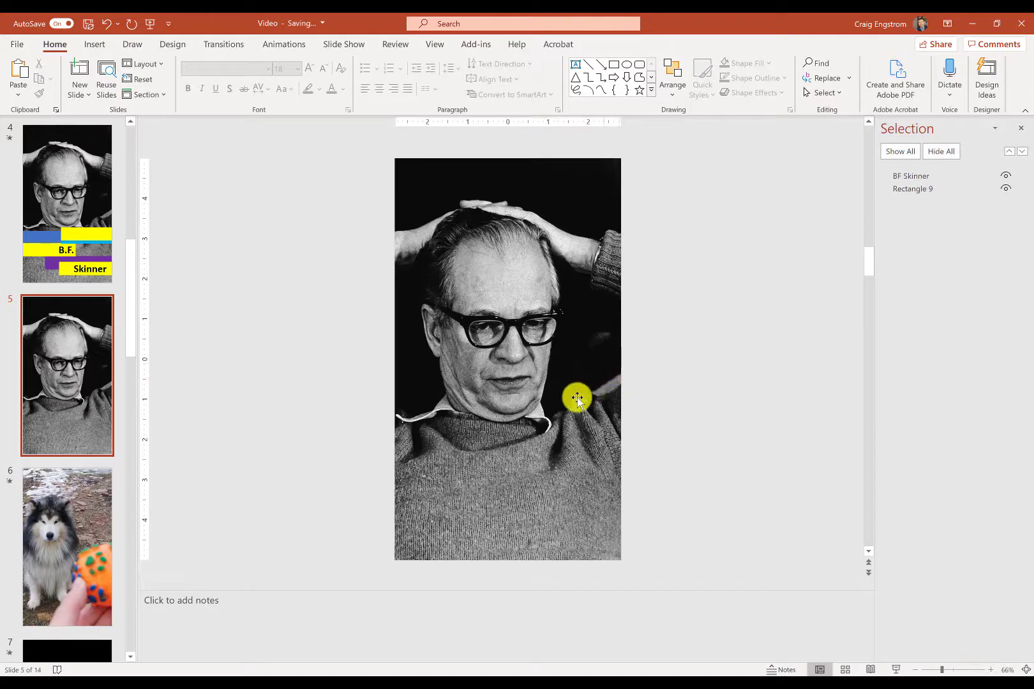
Apply the Grow/Shrink emphasis effect to the BF Skinner photo
left_click(436, 332)
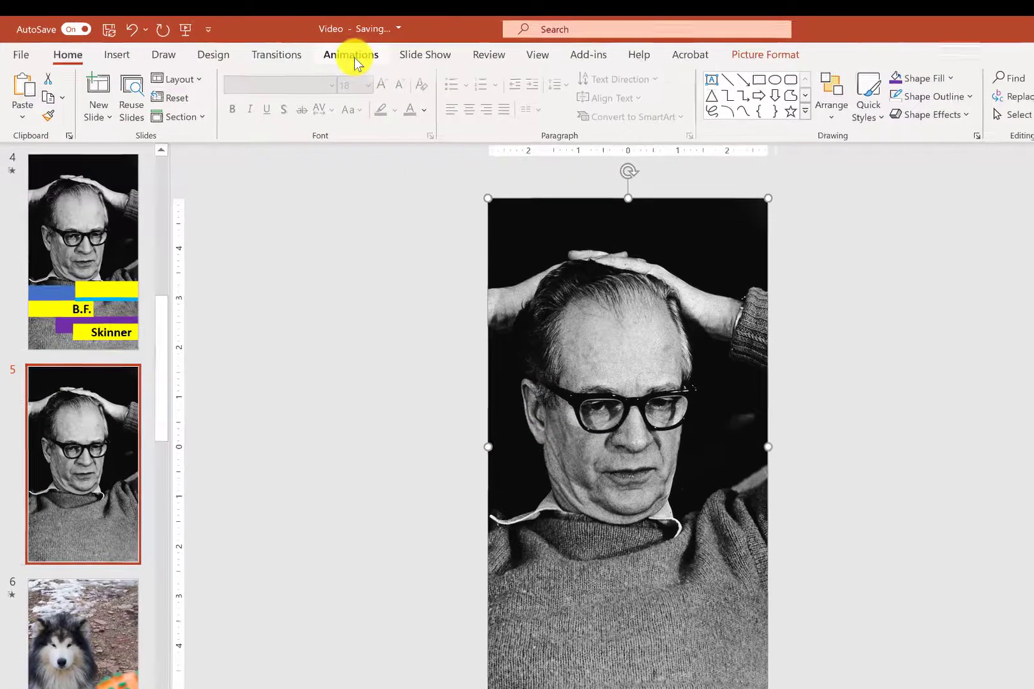
left_click(355, 58)
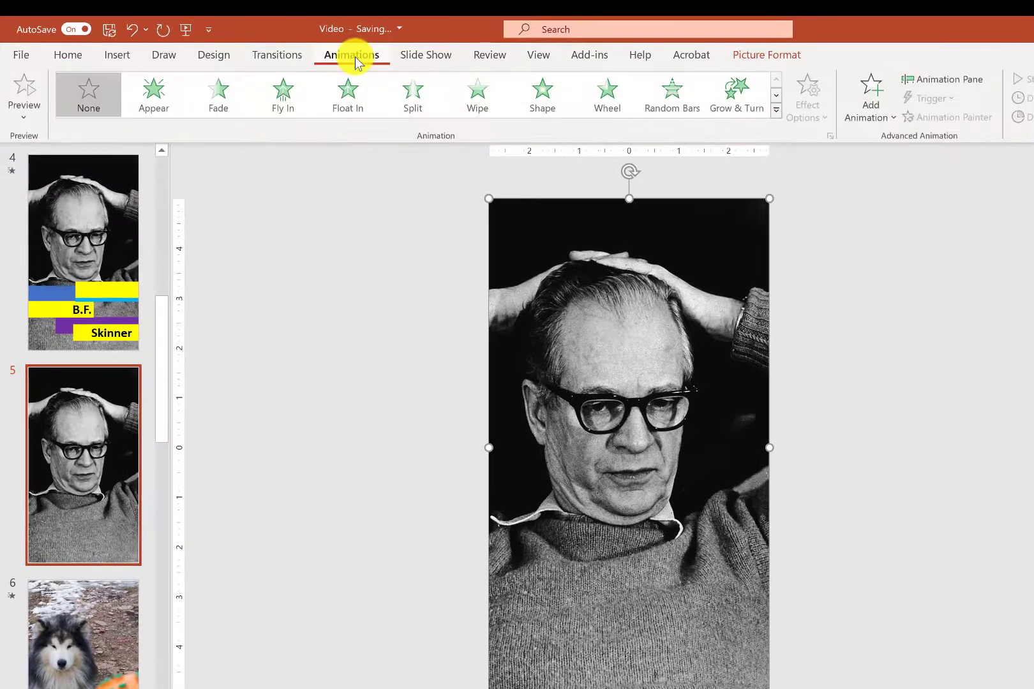
left_click(776, 116)
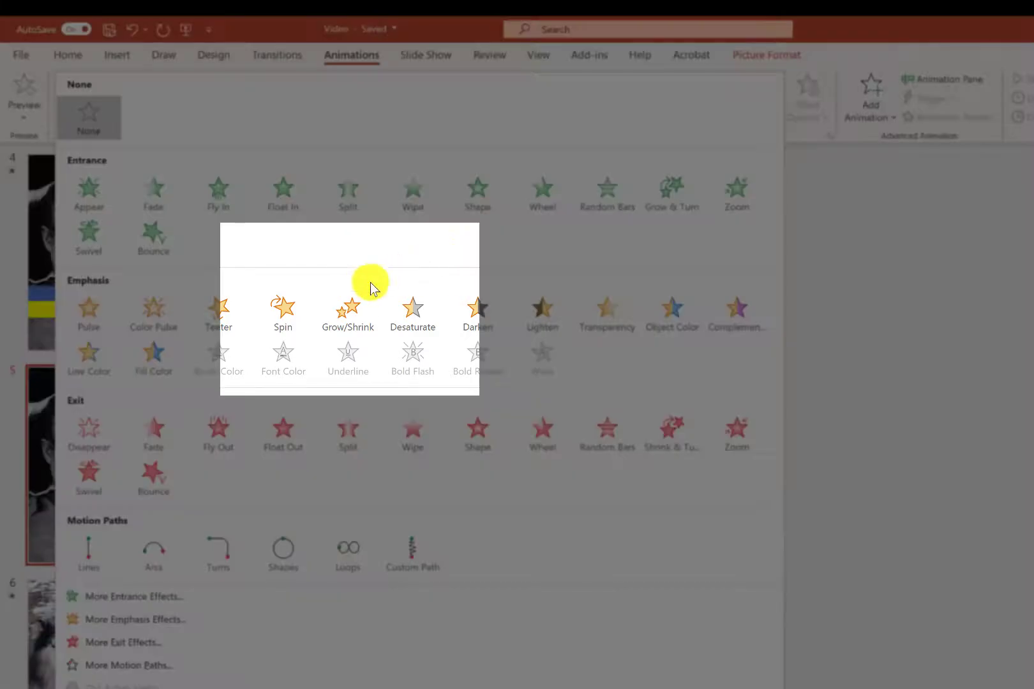
left_click(364, 298)
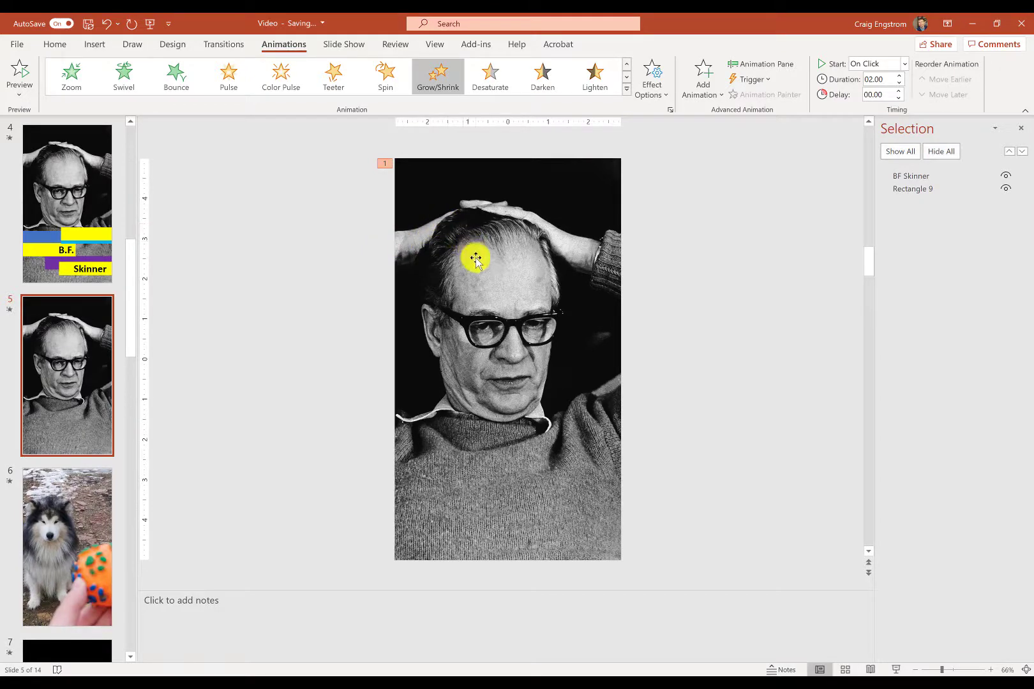
right_click(514, 255)
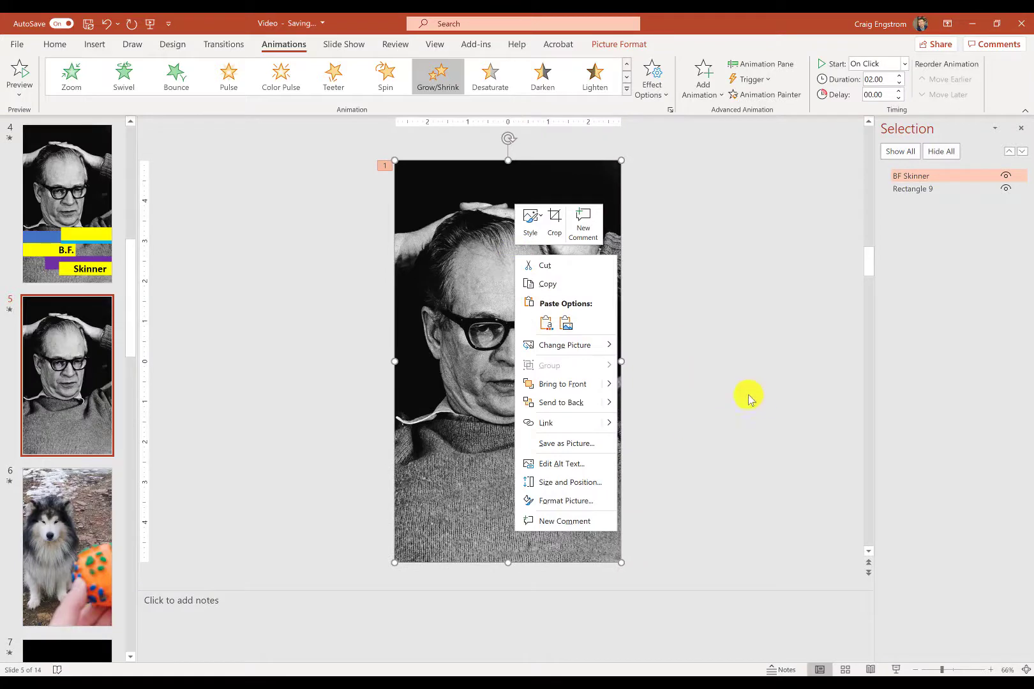
left_click(697, 363)
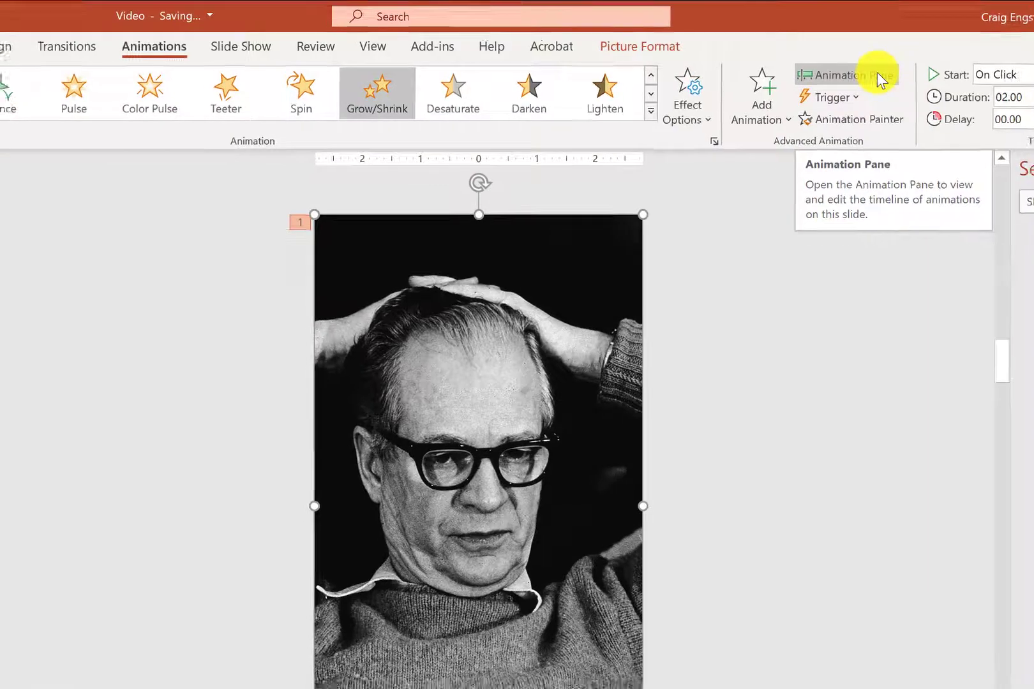
Show the Animation Pane and give the photo's animation a 00.25 delay
left_click(851, 75)
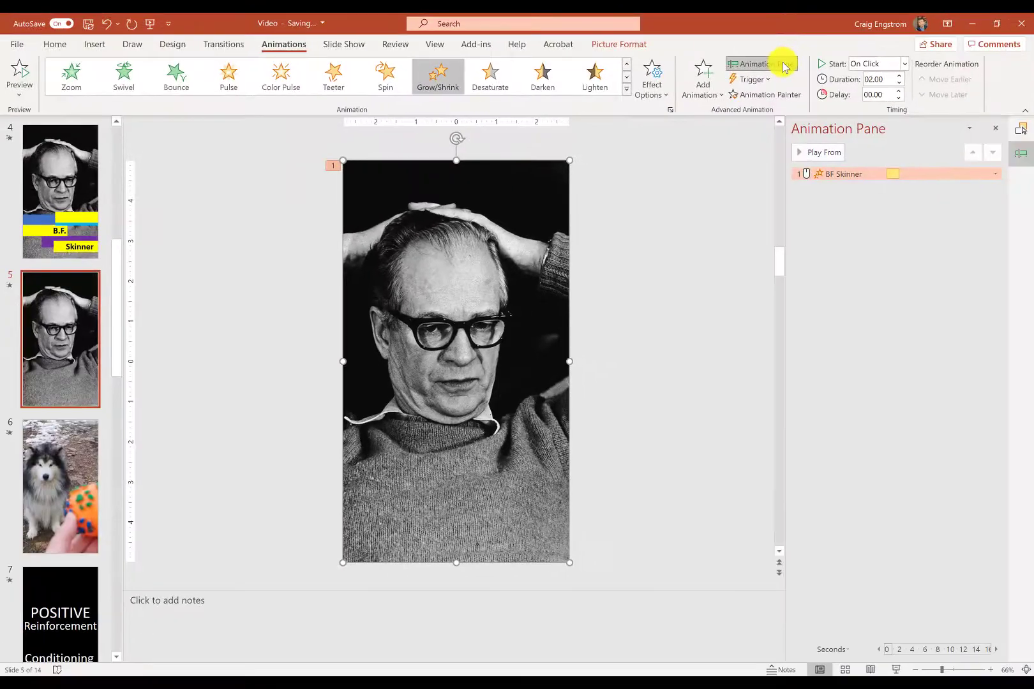
mouse_move(886, 172)
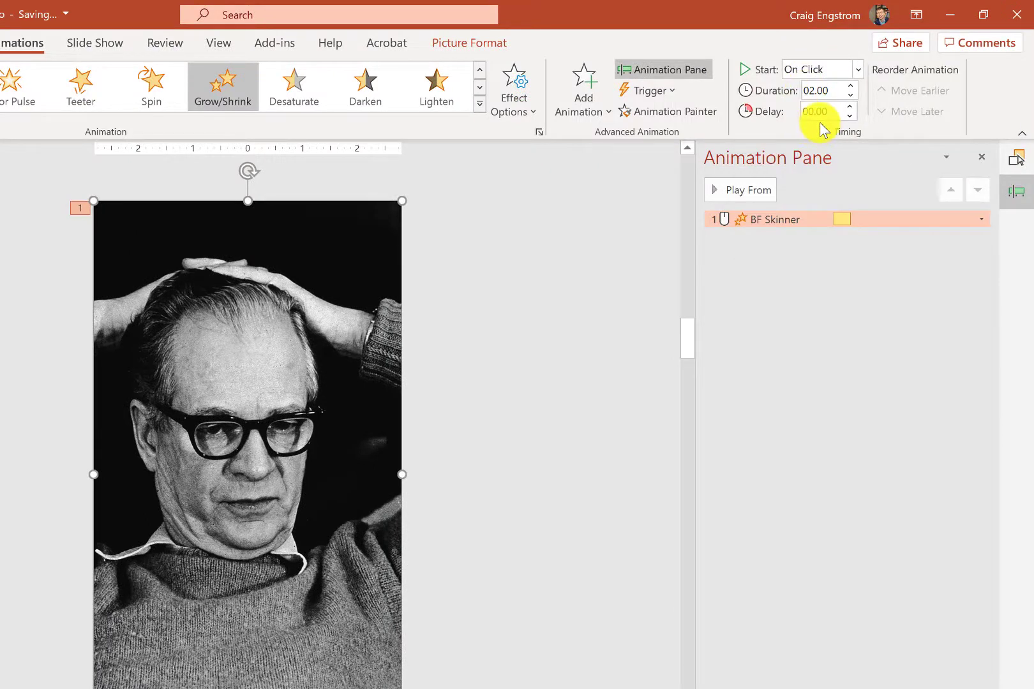
left_click(851, 108)
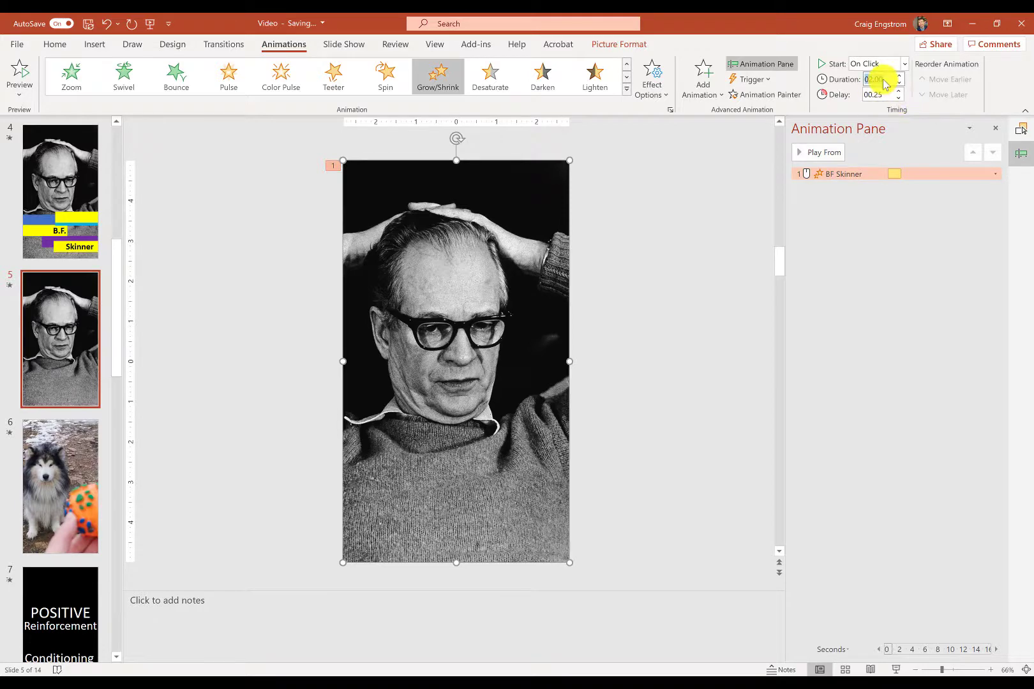
Lengthen the animation to 02.75, previewing and adjusting its timeline bar, keeping the 0.25 s delay
double_click(880, 80)
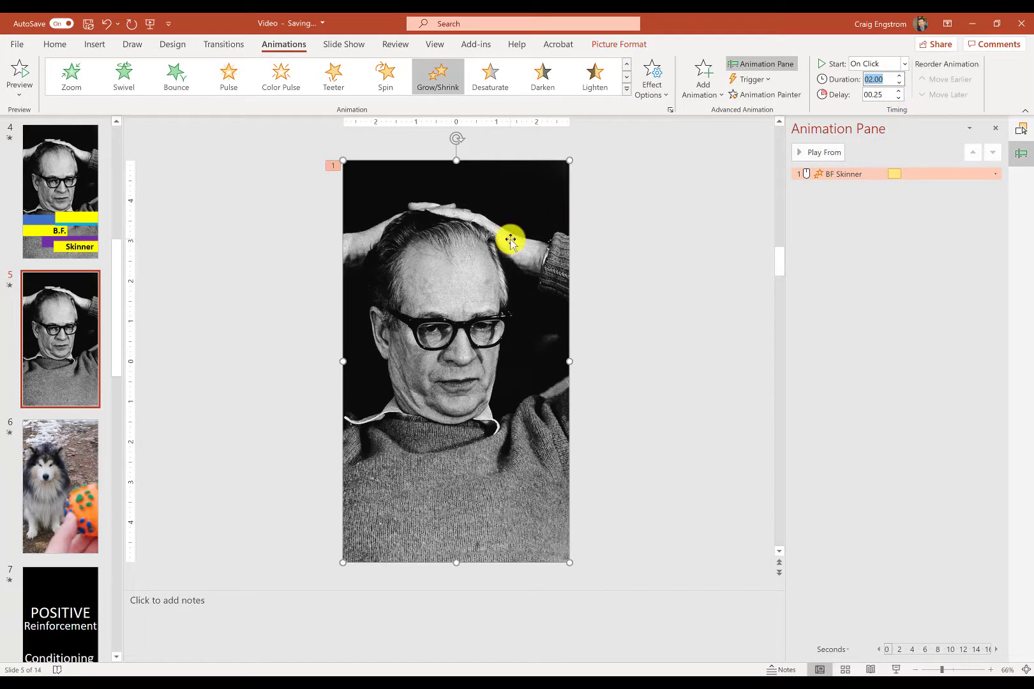
left_click(21, 77)
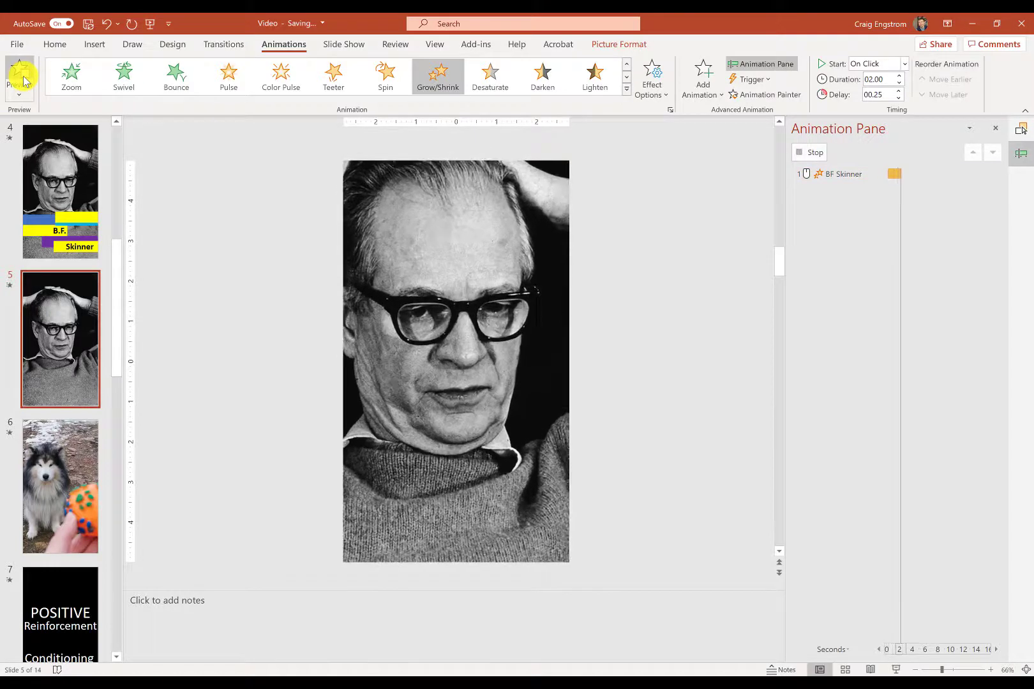
left_click(901, 76)
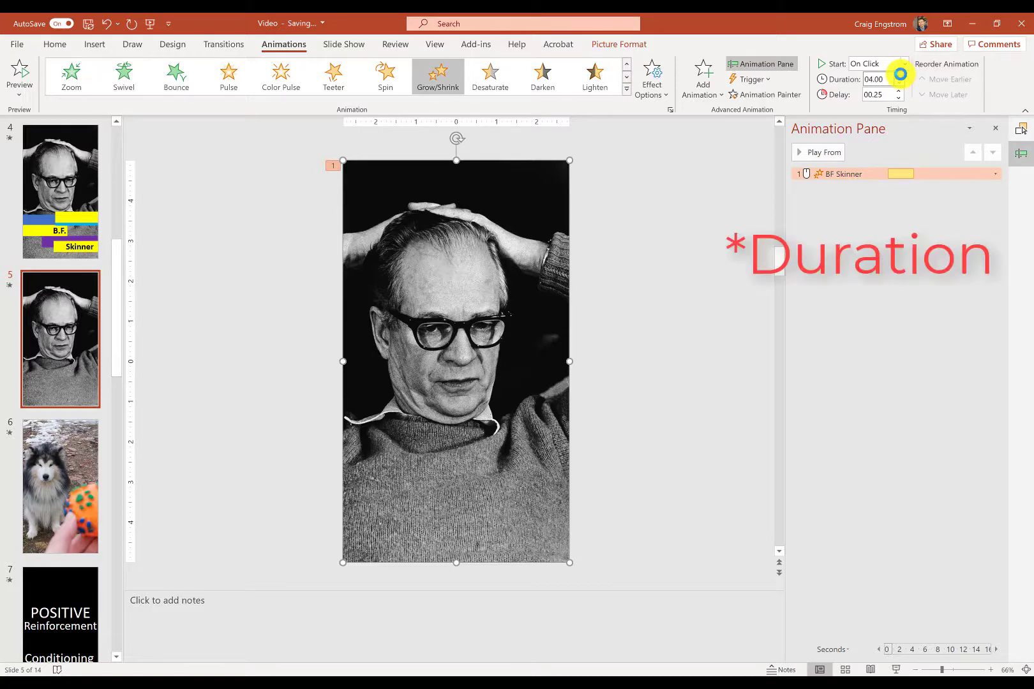
left_click(900, 76)
left_click(900, 76)
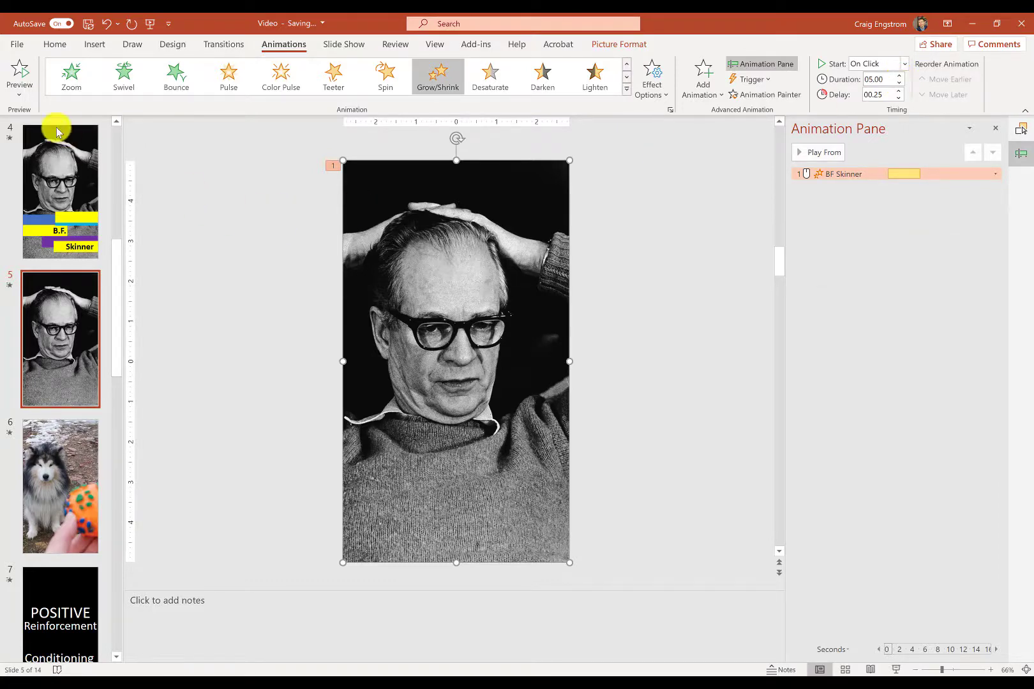
left_click(15, 74)
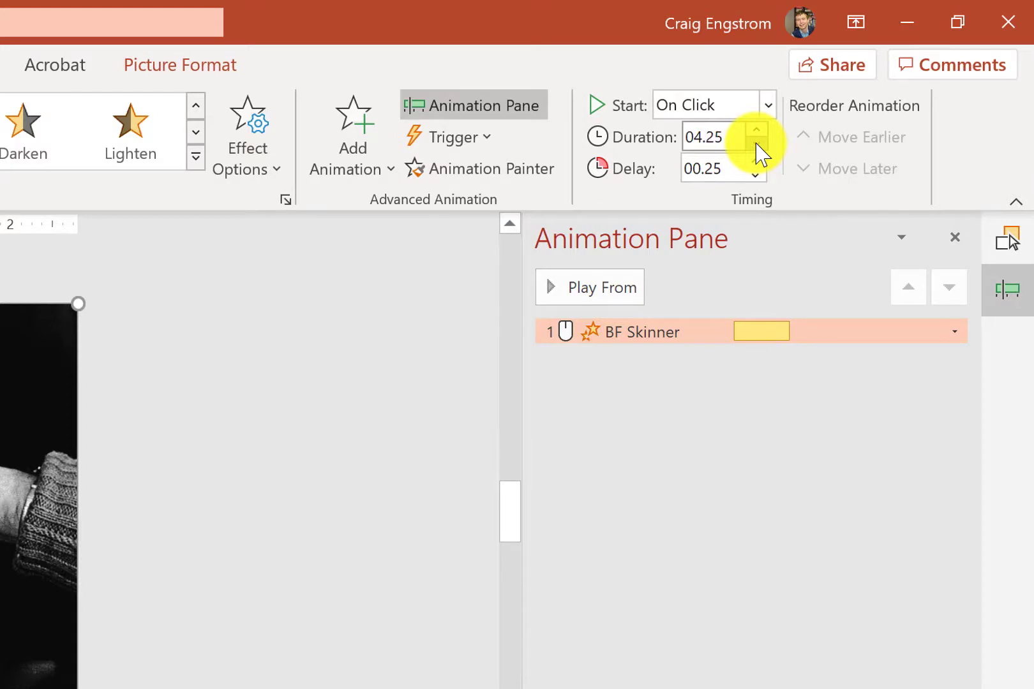
left_click_drag(790, 332, 770, 333)
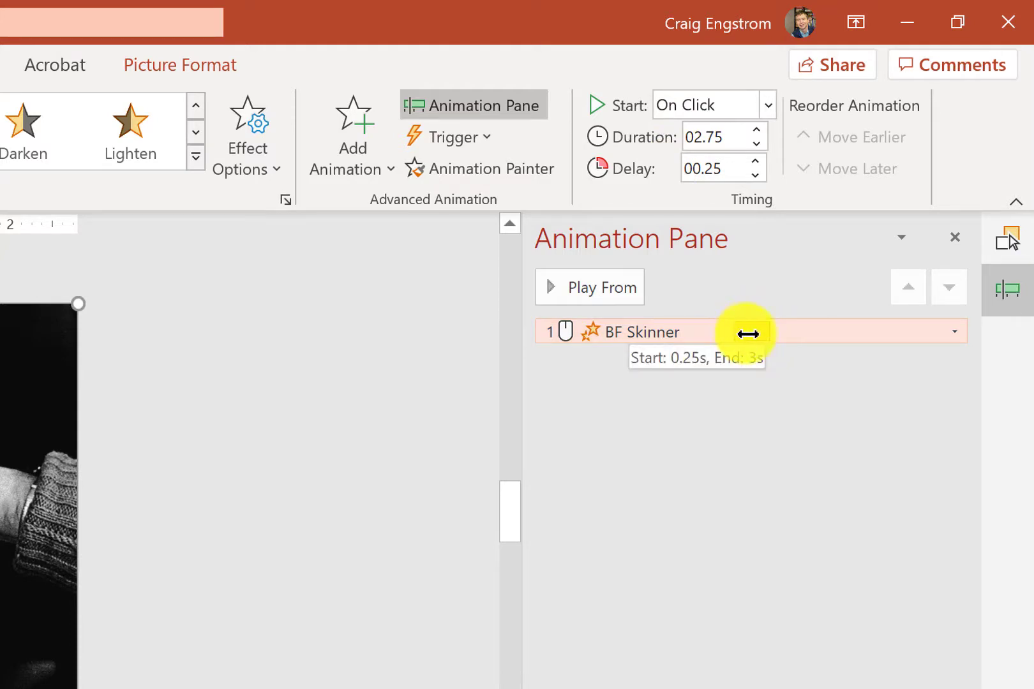
left_click_drag(748, 334, 724, 334)
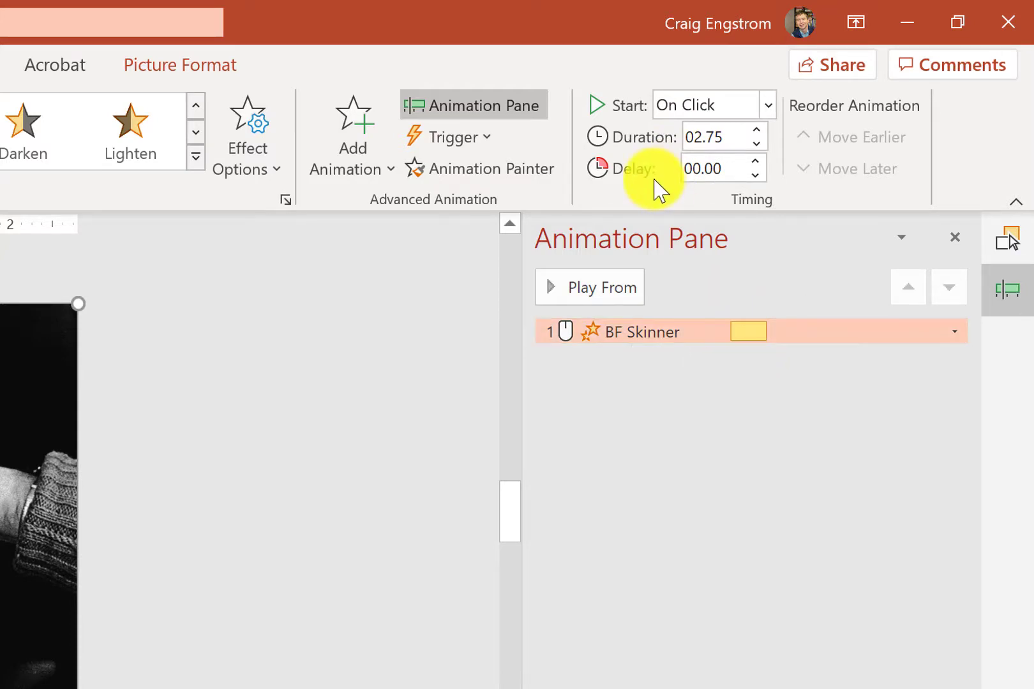
left_click(758, 162)
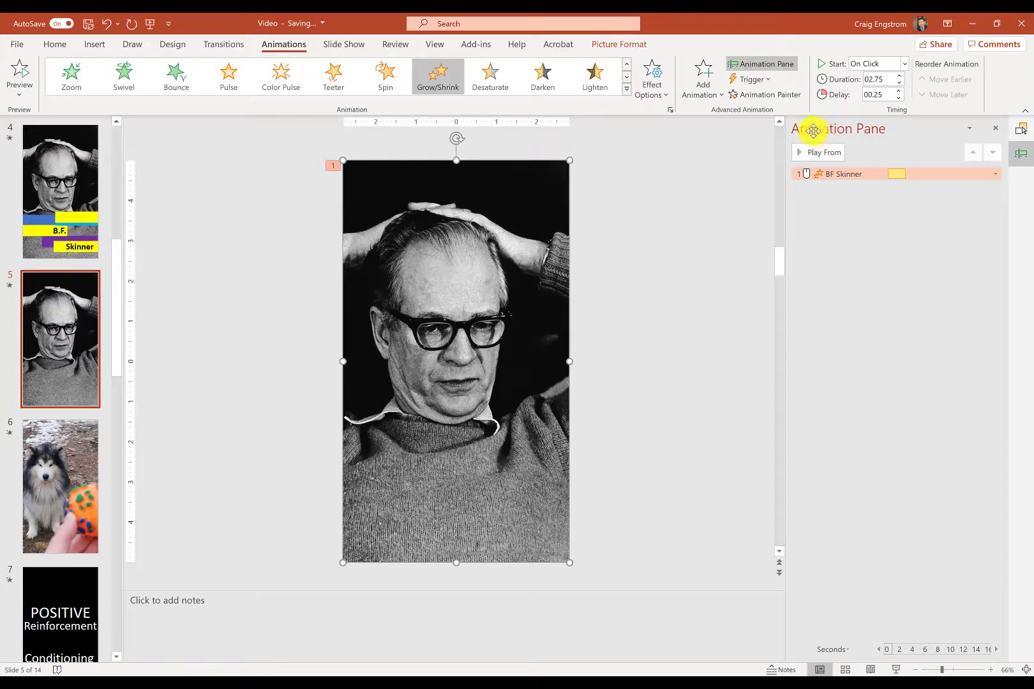
Toggle between the Selection and Animation panes, then open the Insert Shapes gallery
left_click(643, 44)
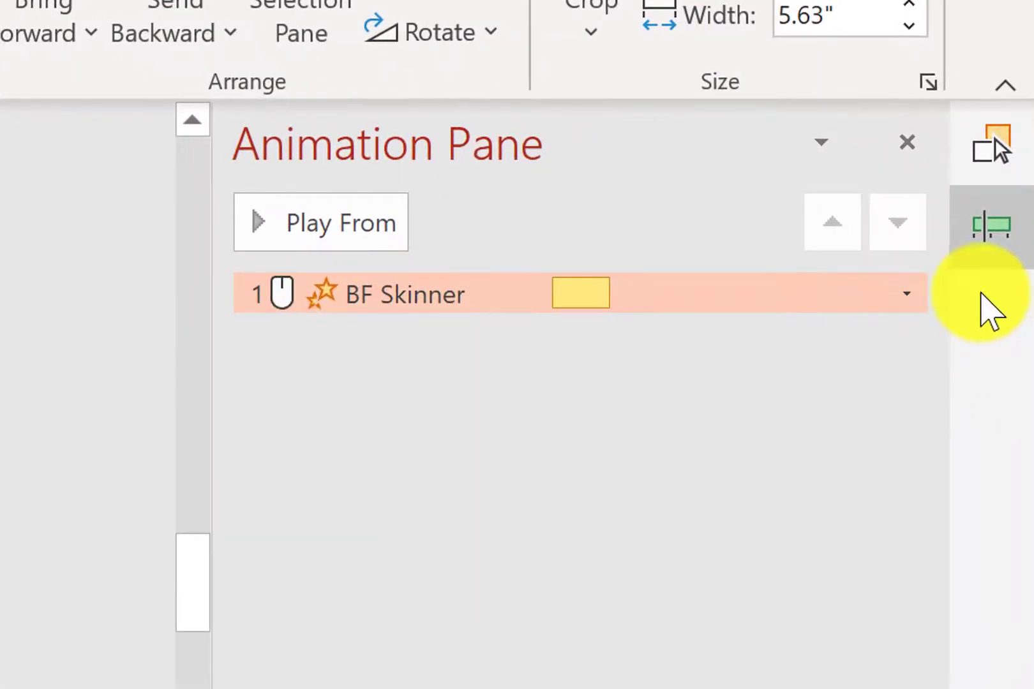
left_click(1003, 153)
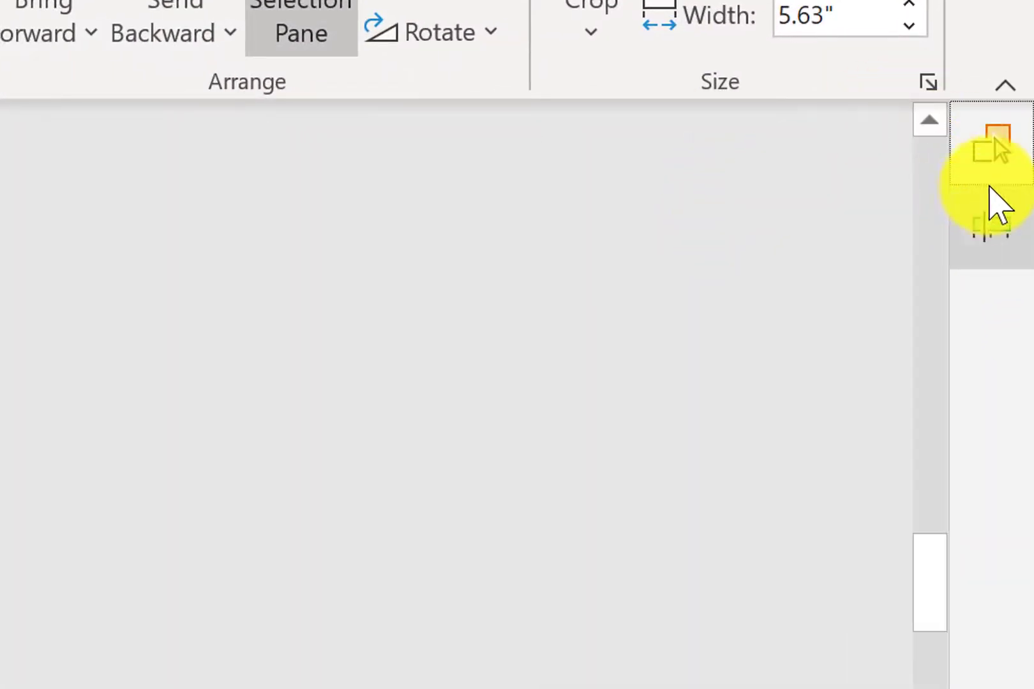
left_click(1006, 223)
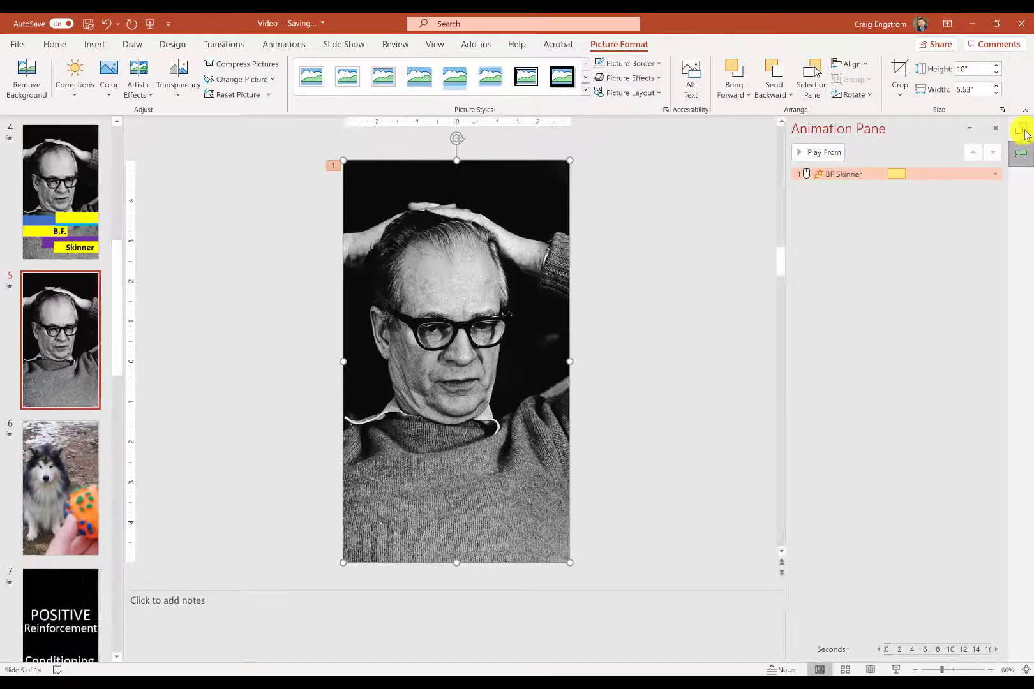
left_click(1023, 132)
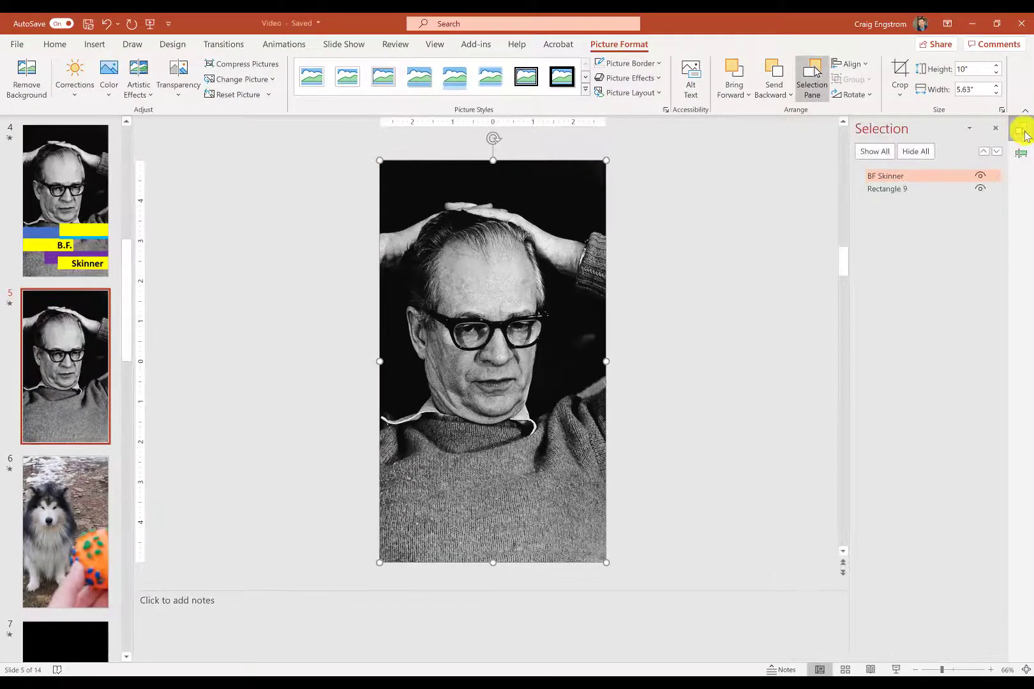
left_click(1024, 150)
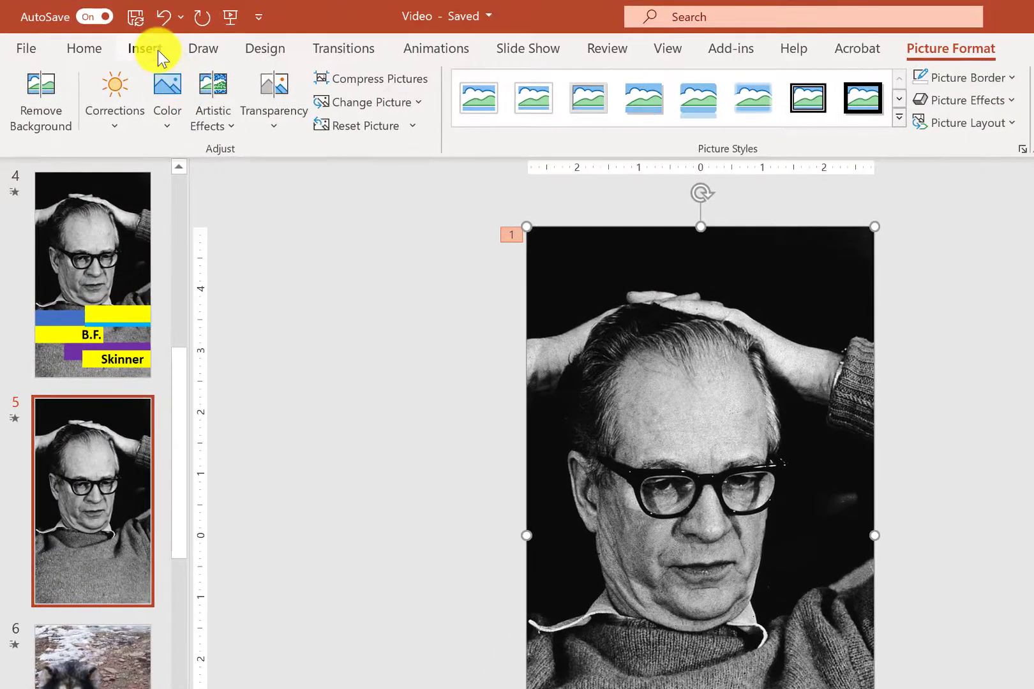
left_click(158, 50)
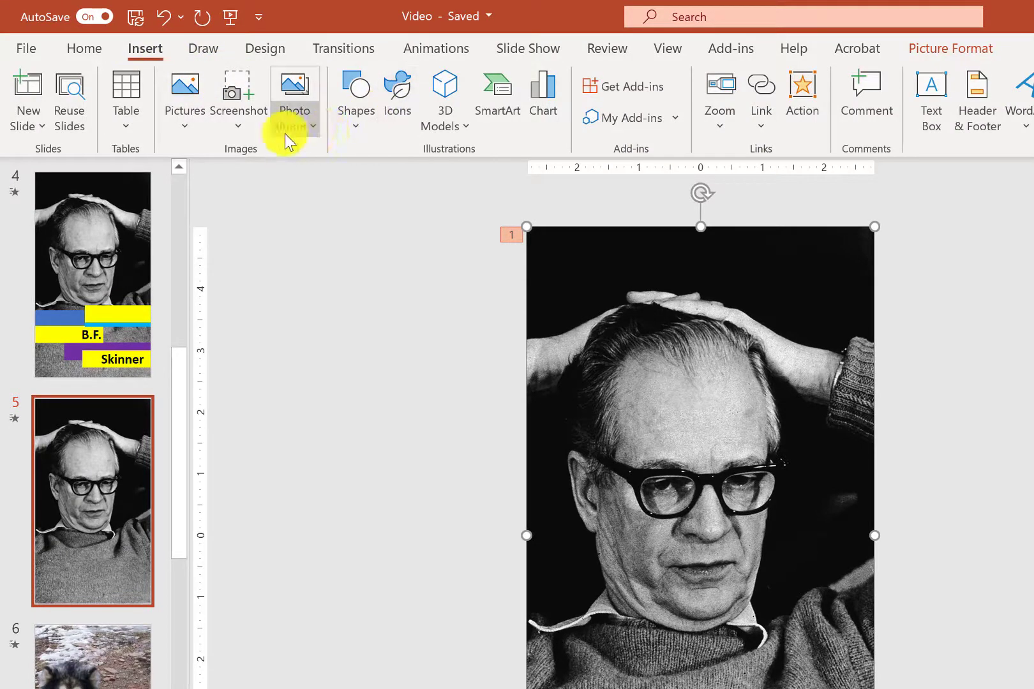
left_click(357, 124)
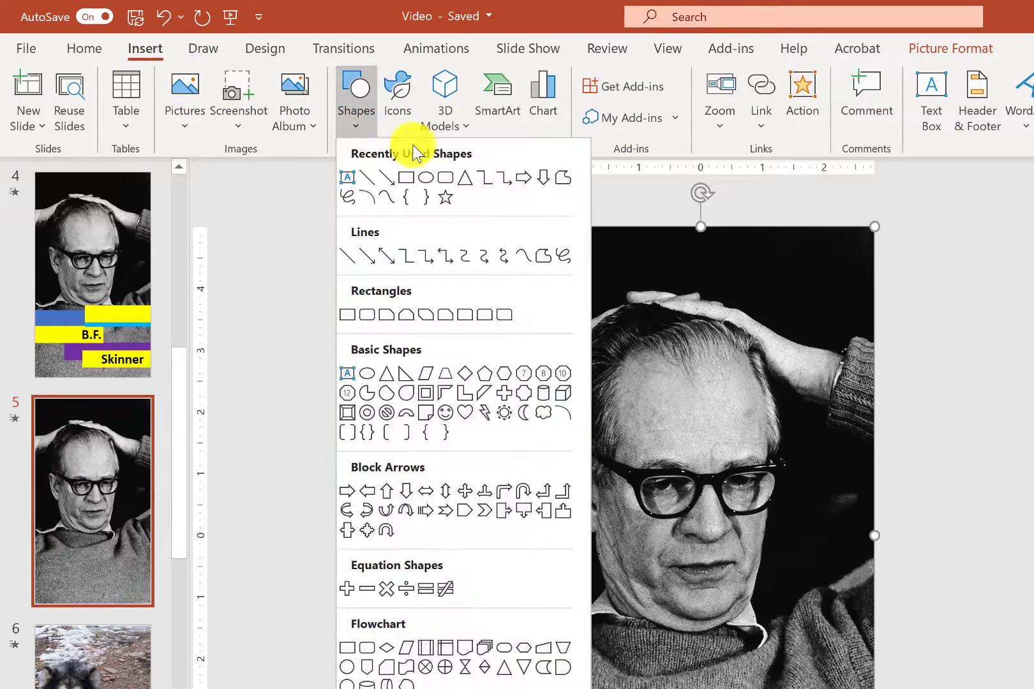
Draw a rectangle and place it over the left side of the sweater
left_click(406, 177)
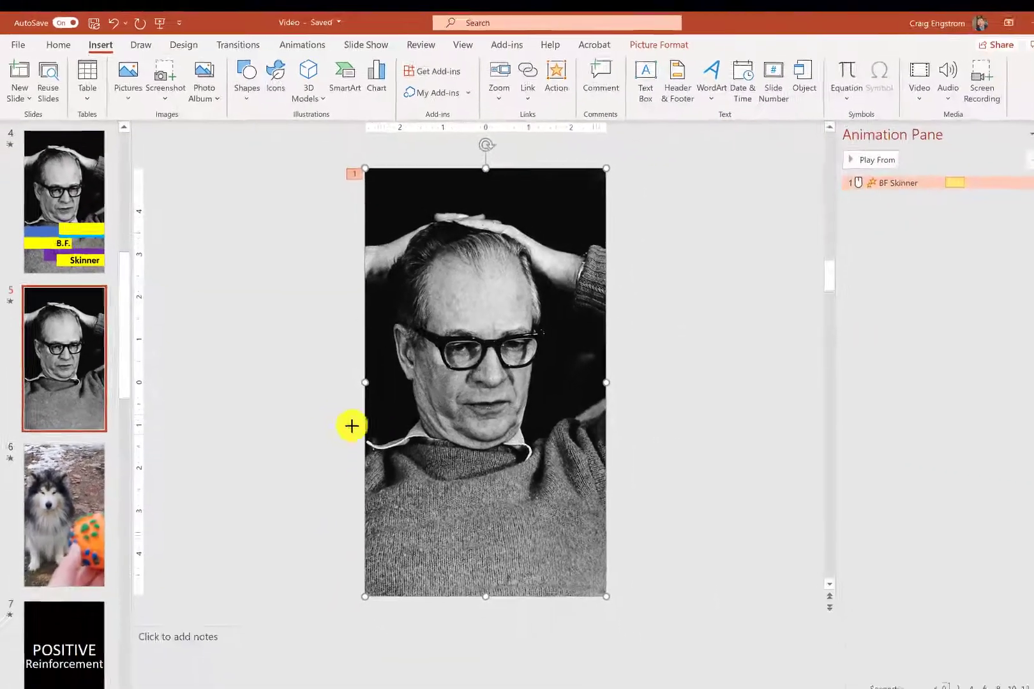
left_click_drag(478, 583, 641, 636)
mouse_move(417, 427)
left_mouse_down()
mouse_move(399, 445)
mouse_move(406, 453)
mouse_move(375, 466)
mouse_move(377, 458)
left_mouse_up()
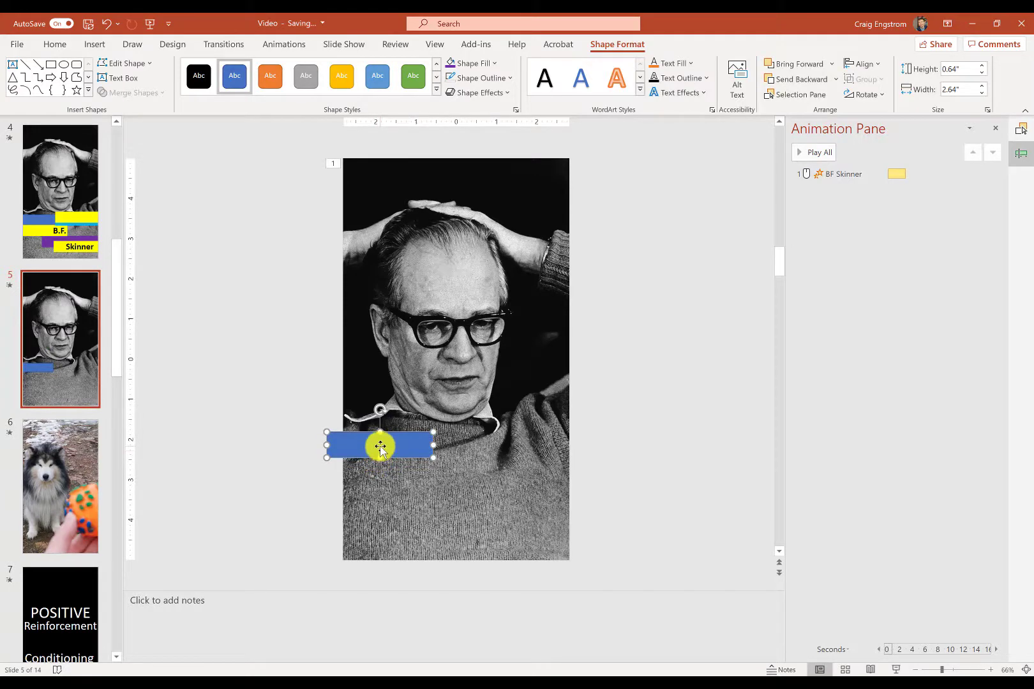
Fill the rectangle purple, remove its outline, and nudge it into place
right_click(381, 446)
left_click(421, 472)
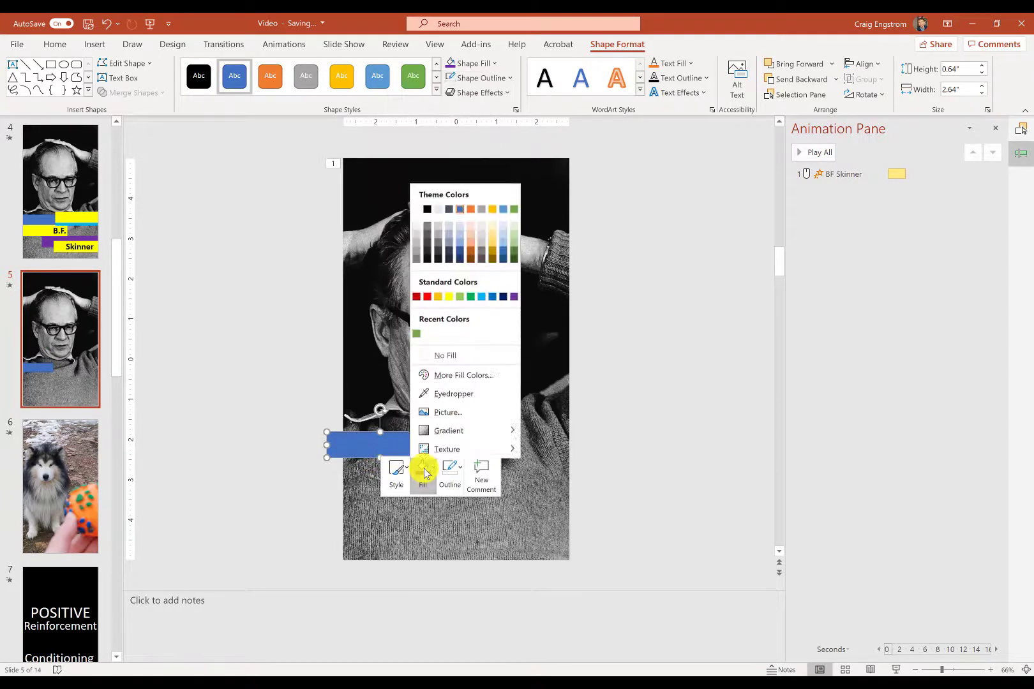
left_click(514, 295)
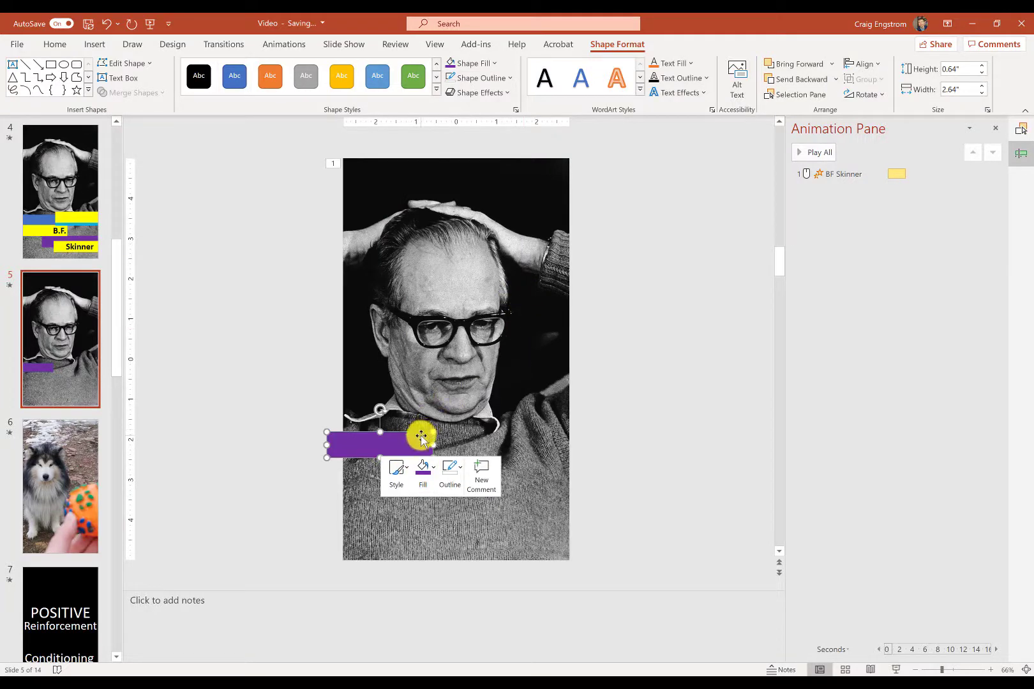
left_click(492, 78)
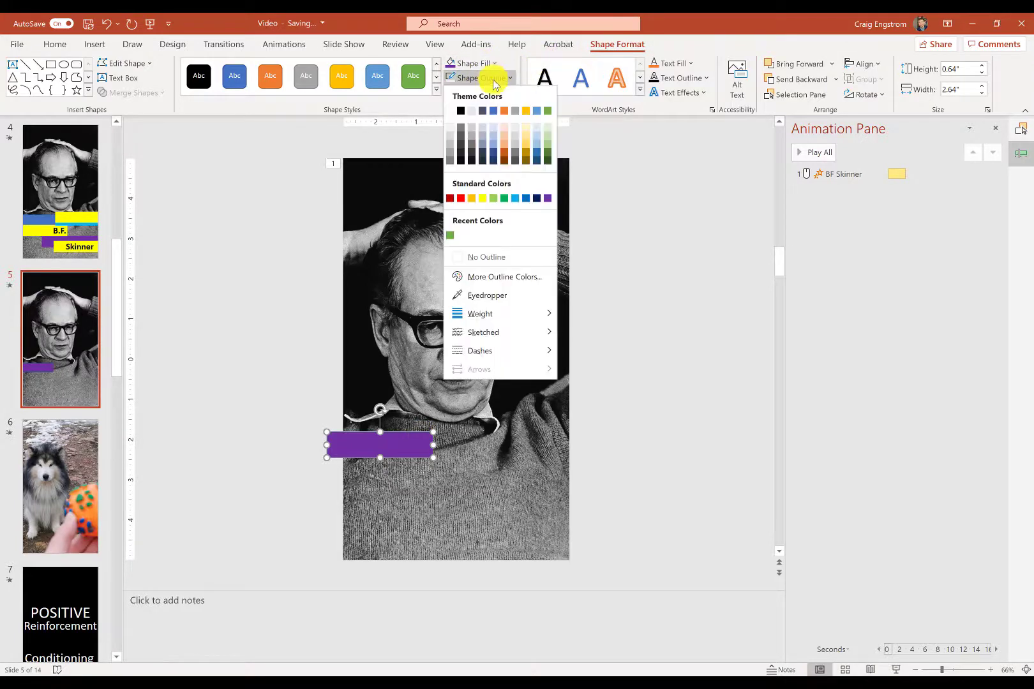
left_click(489, 262)
left_click(643, 395)
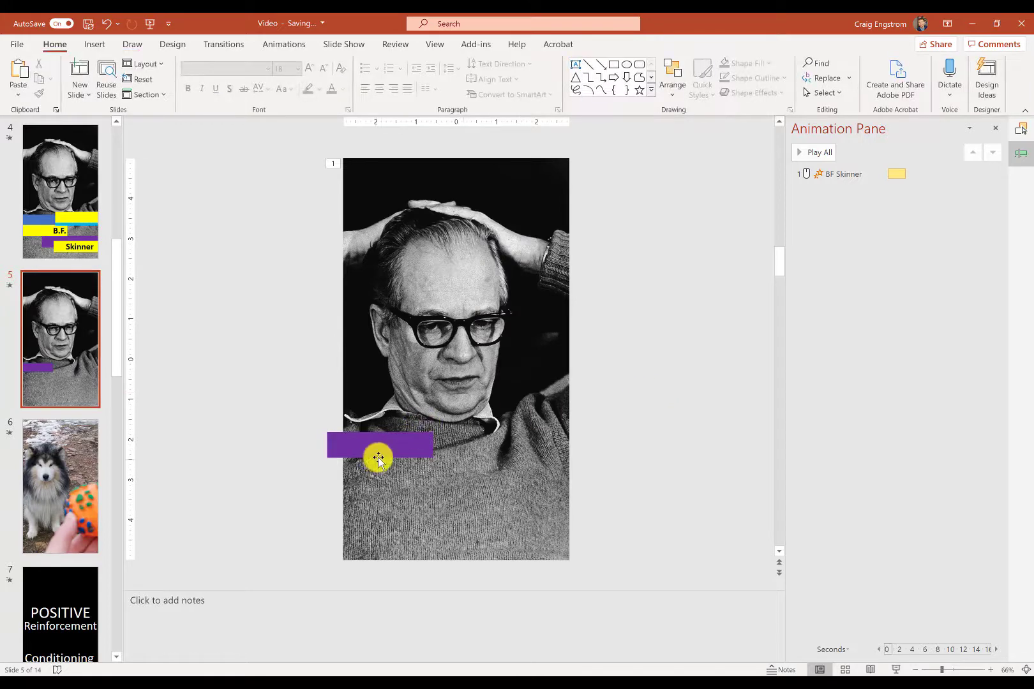
left_click_drag(380, 456, 383, 460)
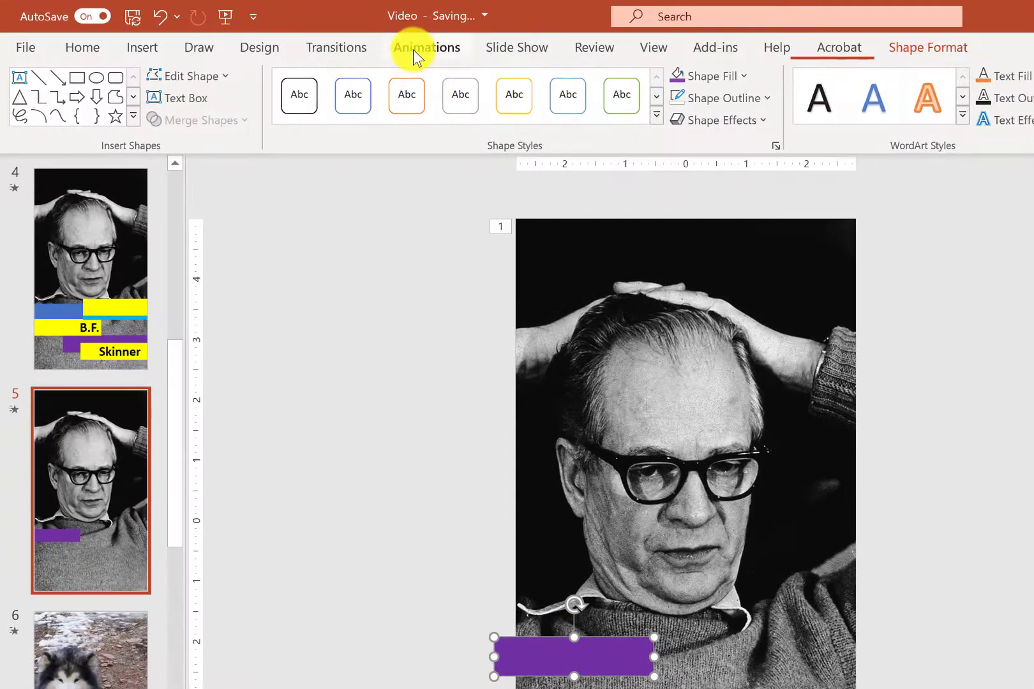
Give the purple rectangle a Fly In animation from the left
left_click(413, 50)
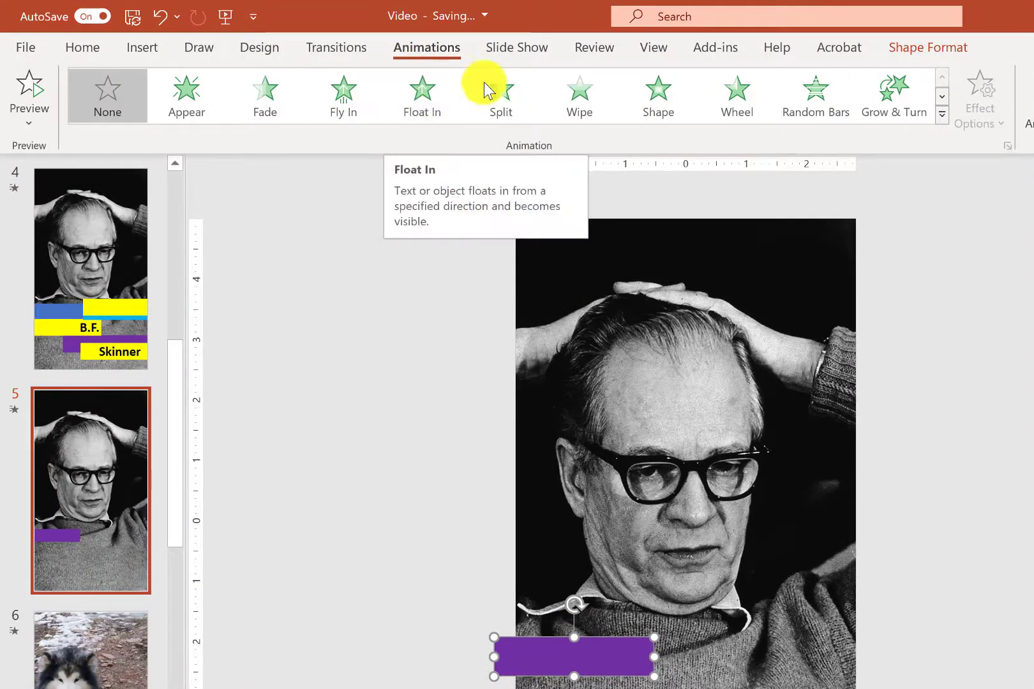
left_click(354, 97)
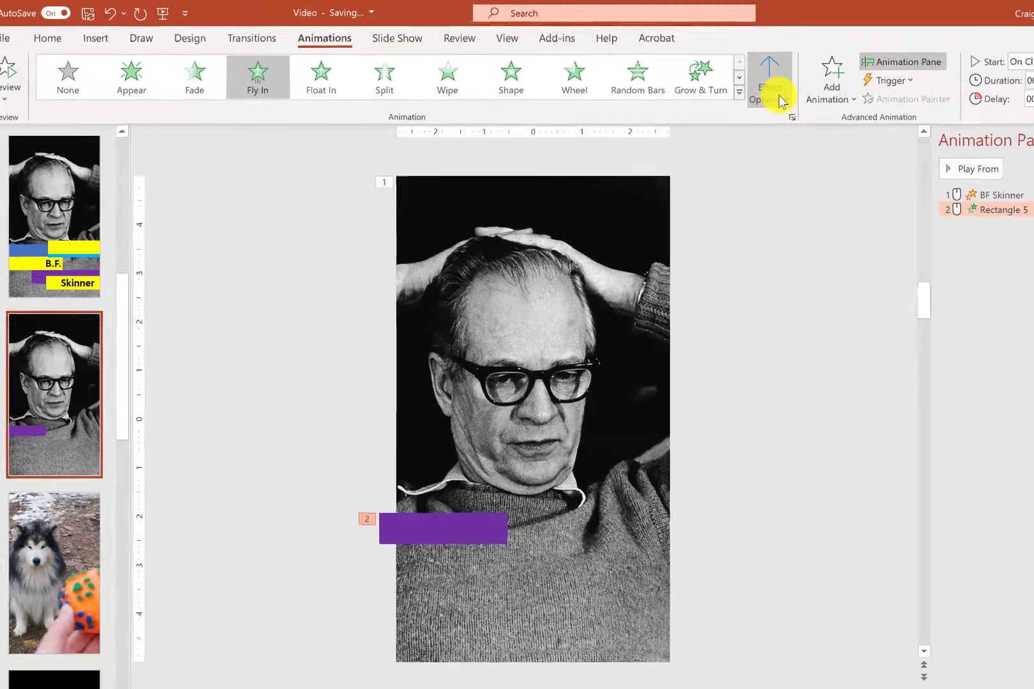
left_click(779, 95)
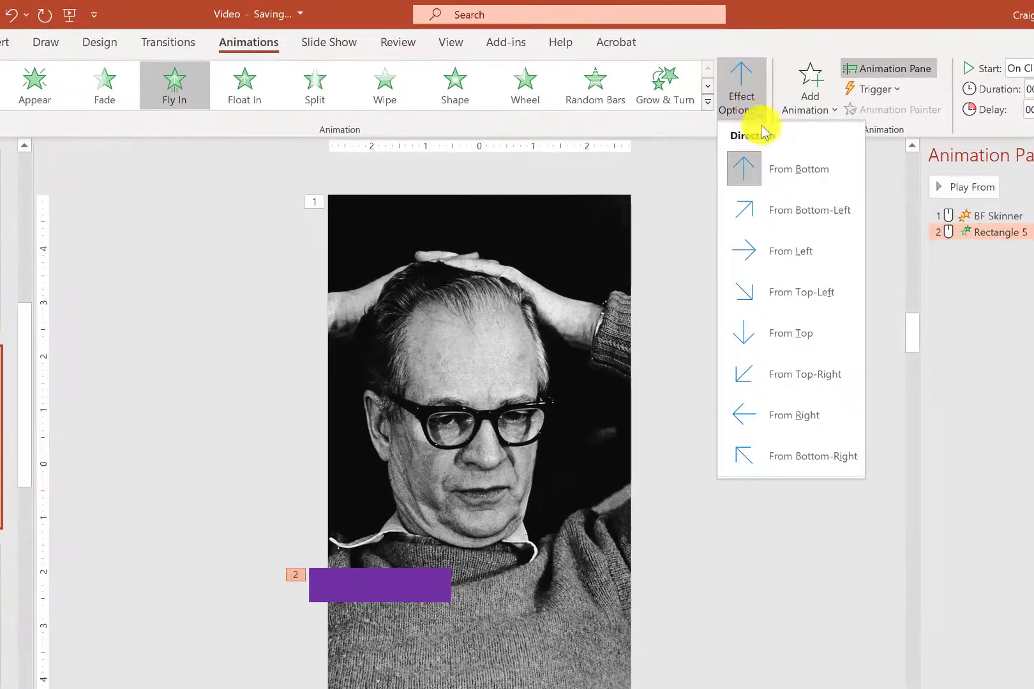
left_click(770, 251)
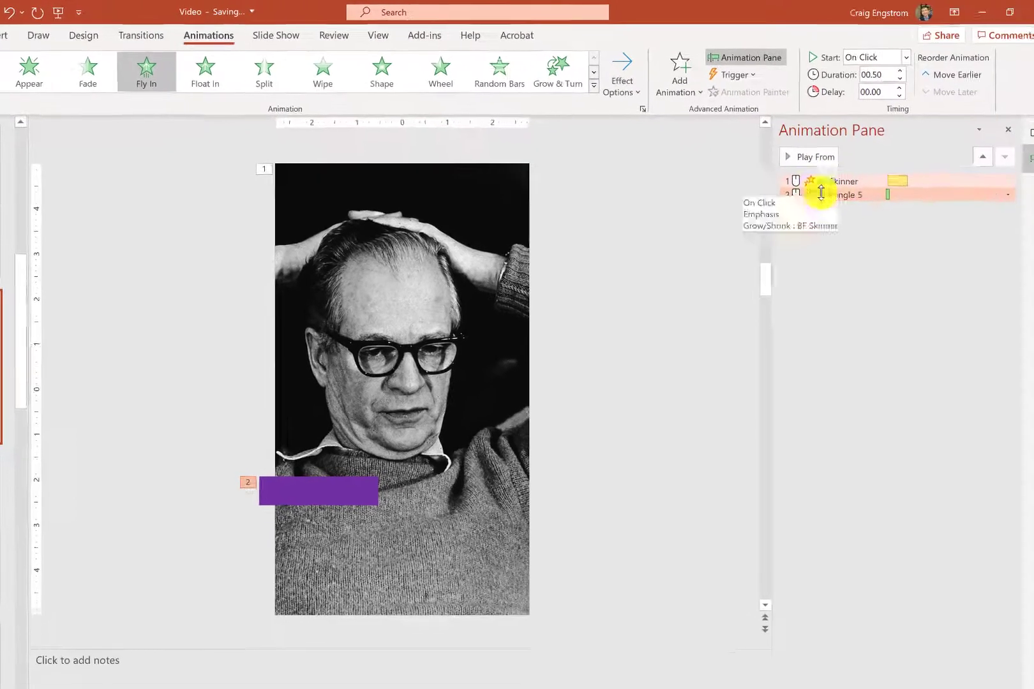
Set both the Rectangle 5 and BF Skinner animations to start With Previous
left_click(891, 58)
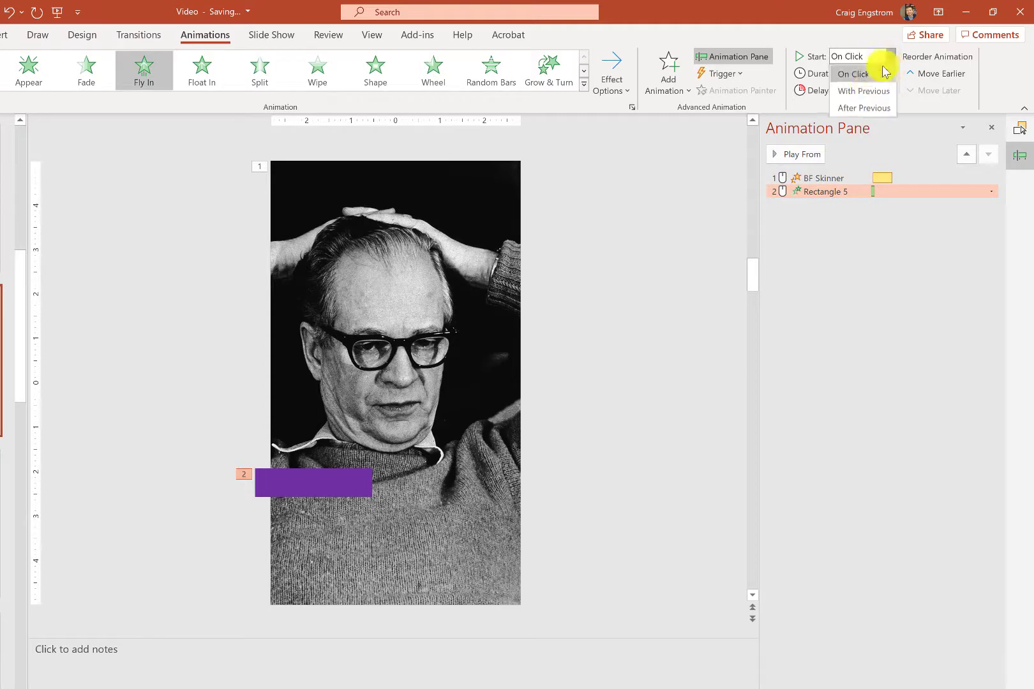
left_click(859, 90)
left_click(826, 178)
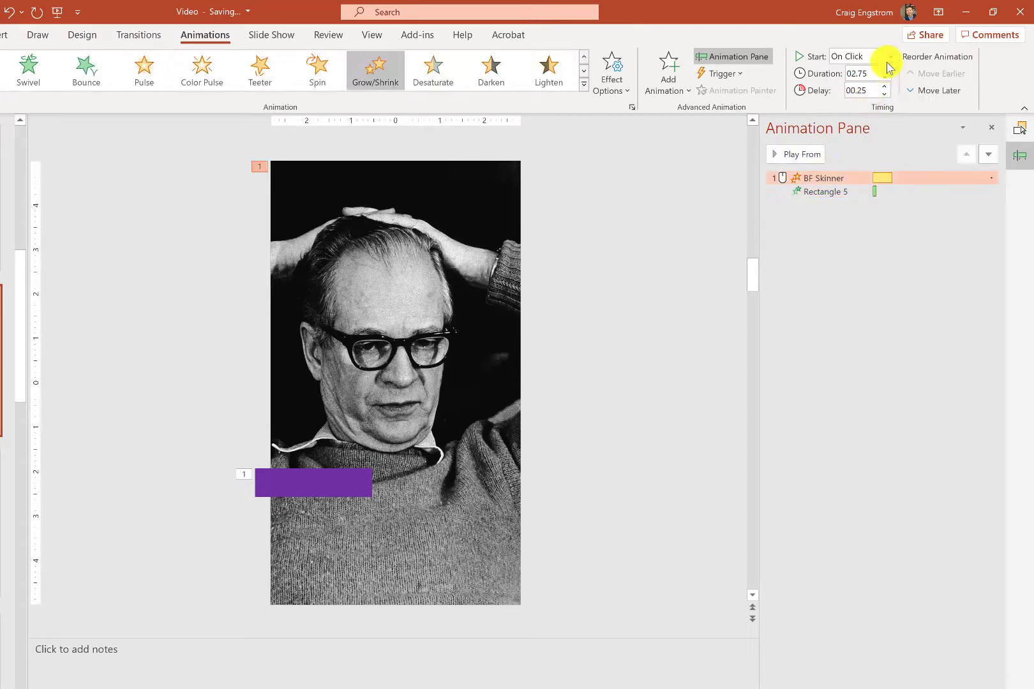
left_click(891, 56)
left_click(859, 90)
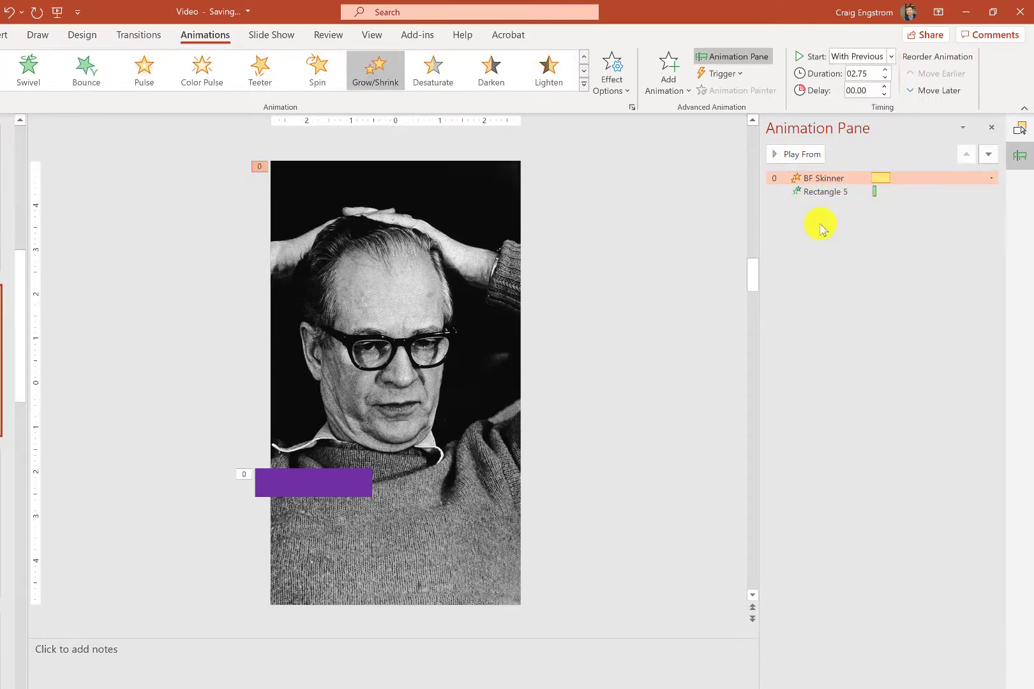
left_click(832, 190)
left_click(838, 177)
left_click(881, 56)
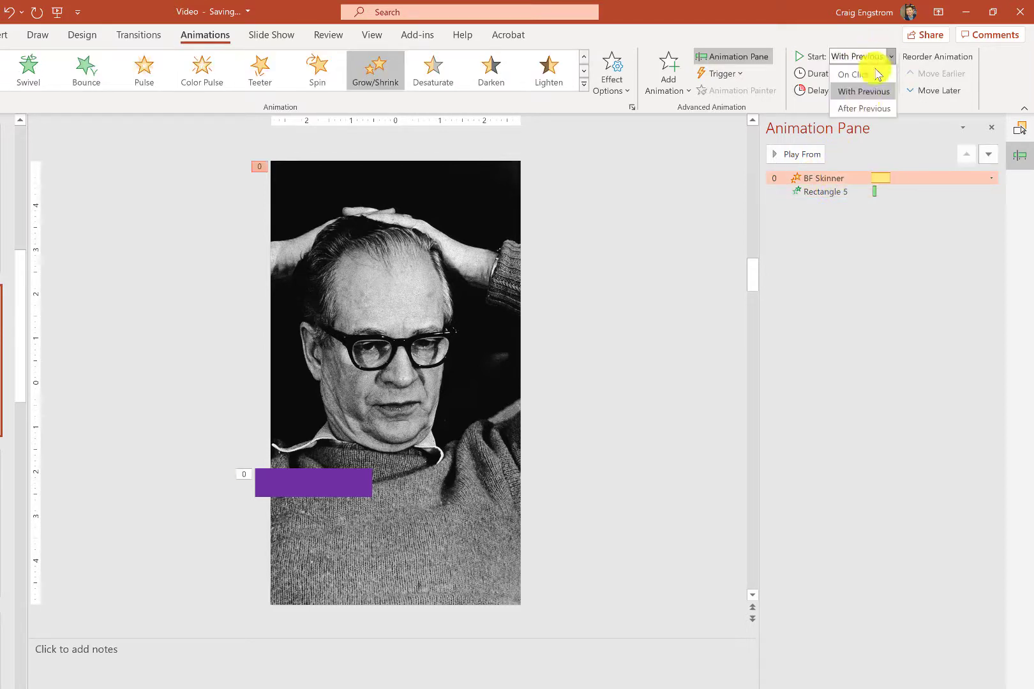
left_click(858, 75)
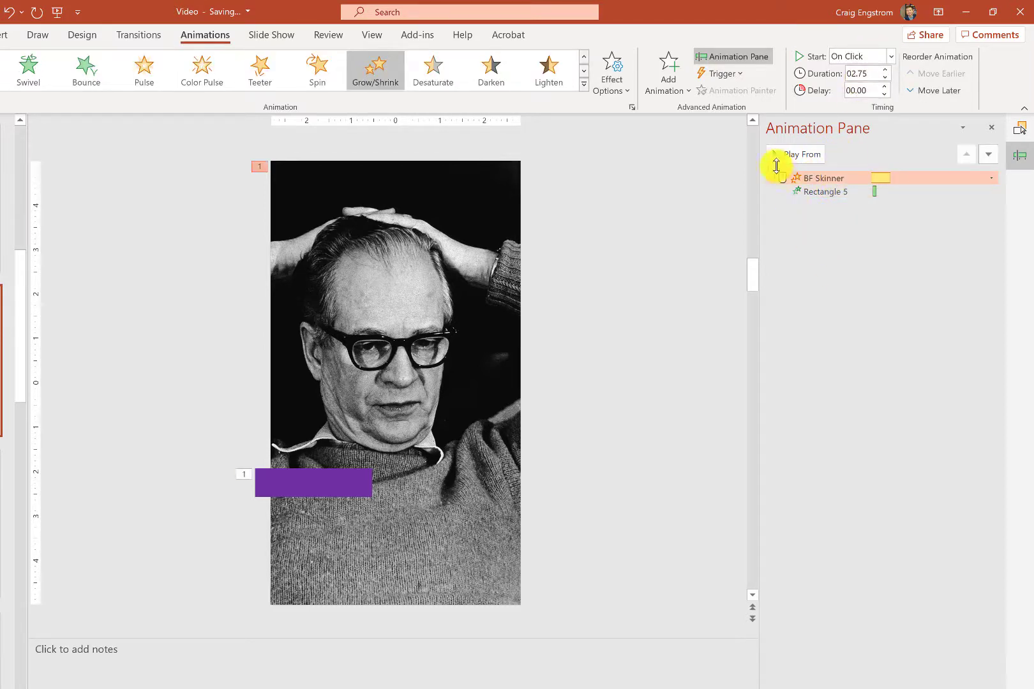
left_click(886, 56)
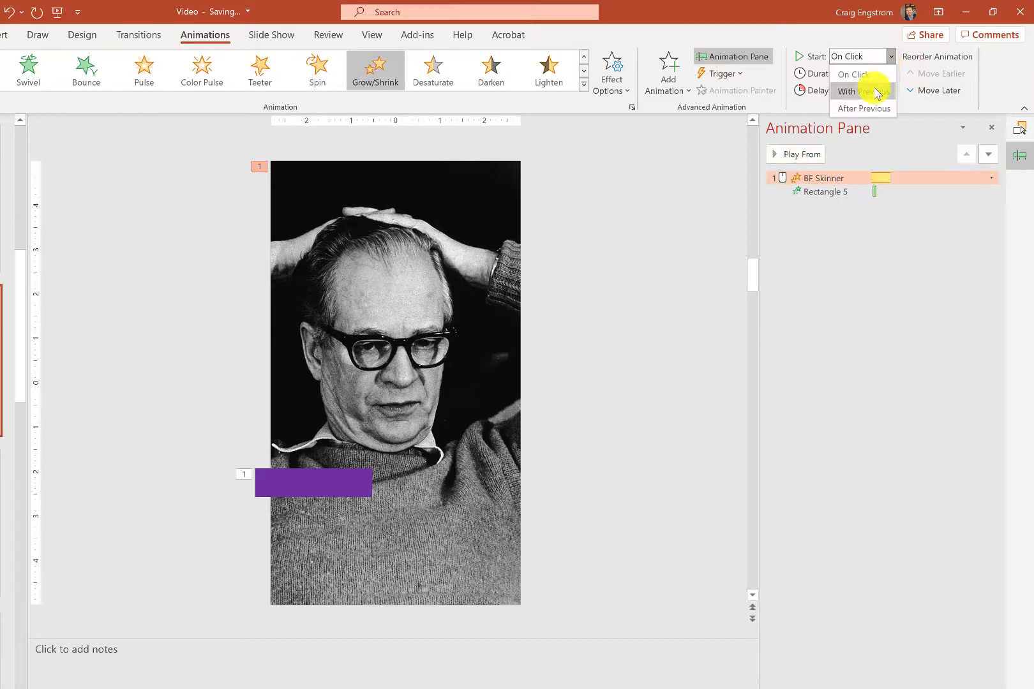
left_click(877, 93)
left_click(857, 287)
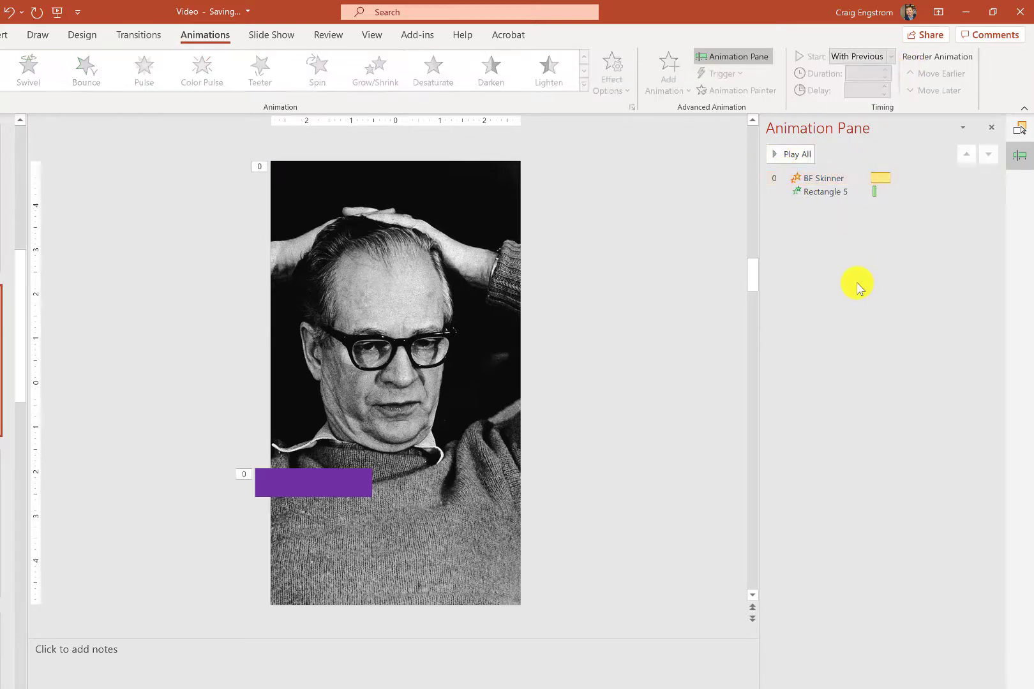
Drag Rectangle 5's timing bar so its fly-in starts at 2.8 seconds
left_click(846, 189)
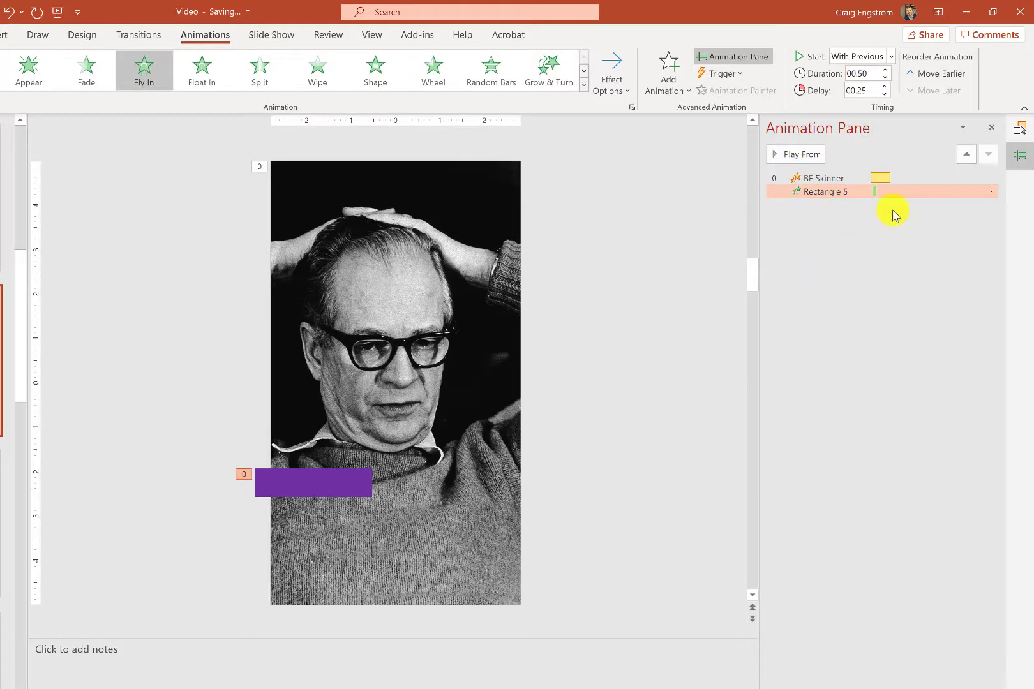
left_click_drag(877, 193, 876, 192)
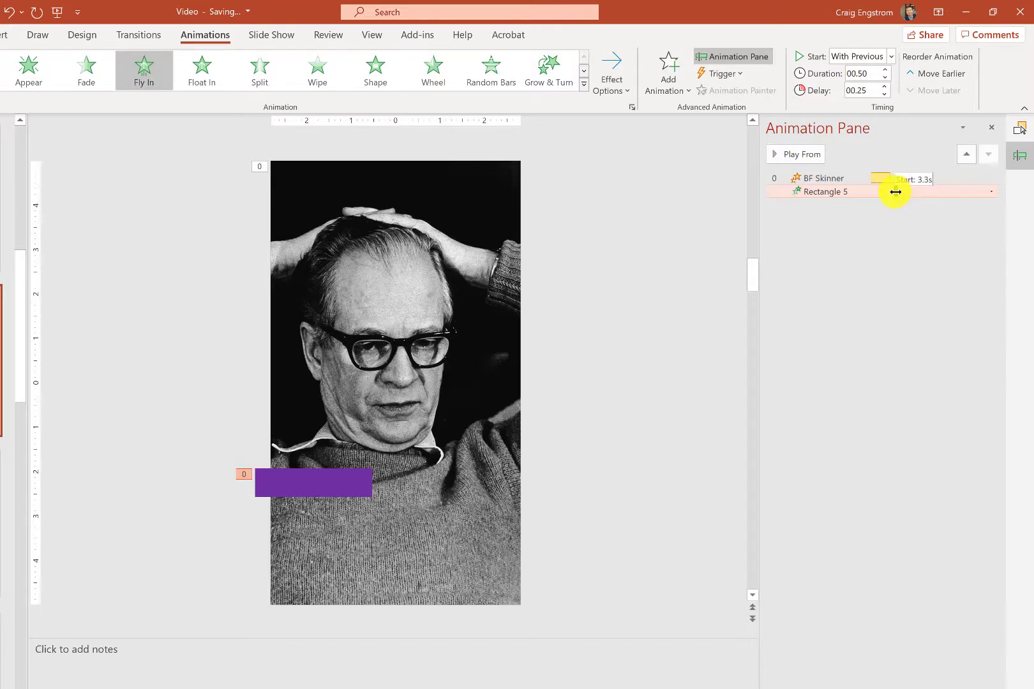
left_click_drag(895, 191, 893, 192)
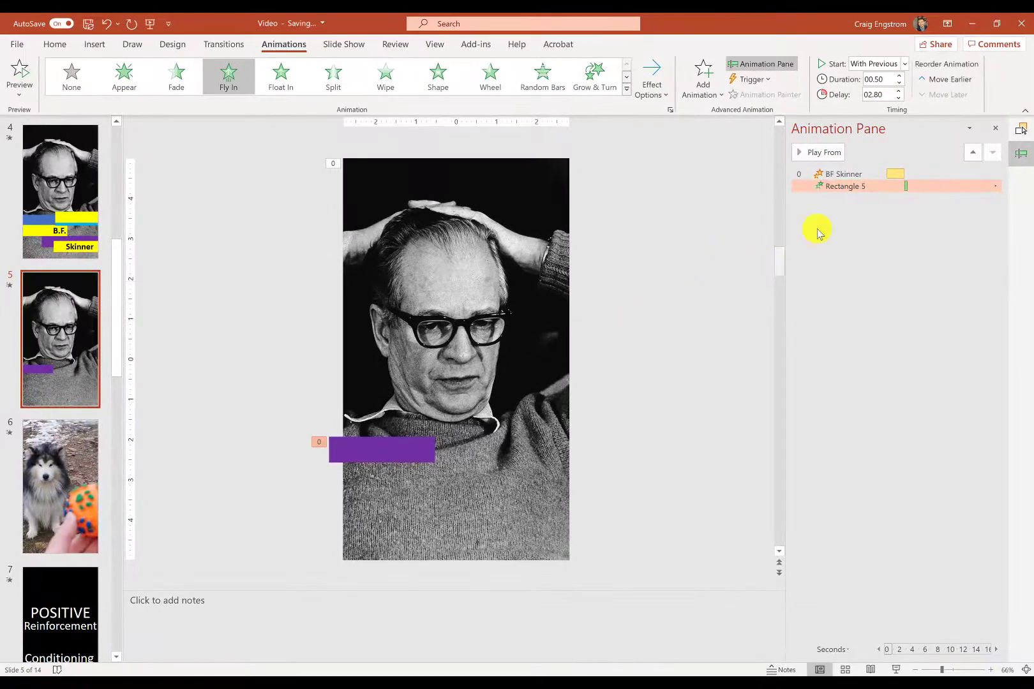
Preview the animations and pull the rectangle's fly-in earlier, to a 0.25-second delay
left_click(21, 64)
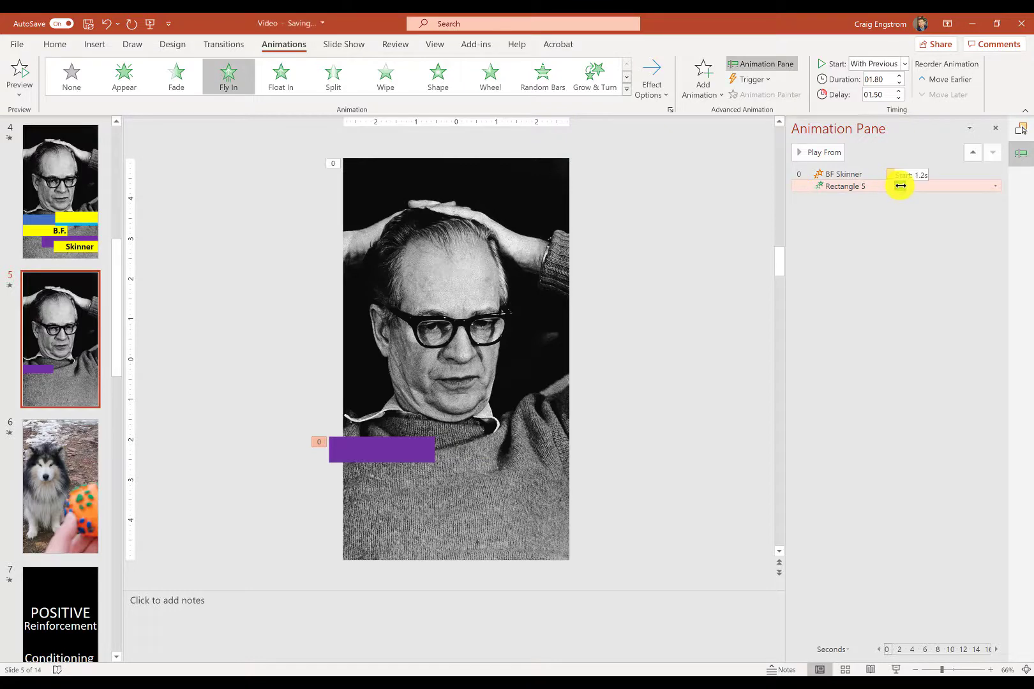
left_click_drag(900, 185, 900, 189)
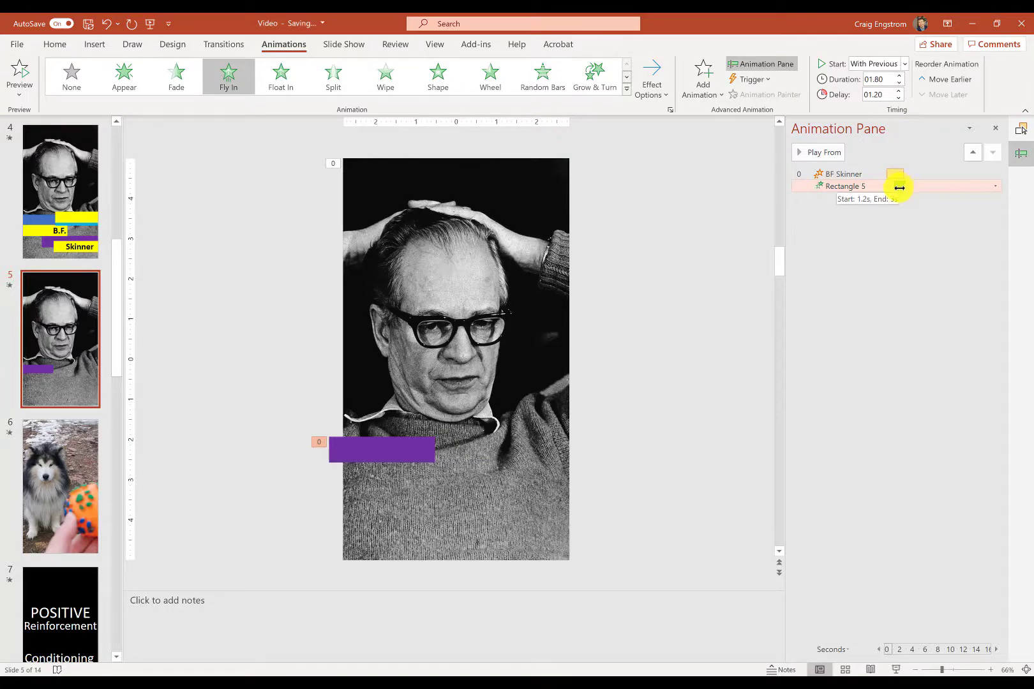
left_click(15, 67)
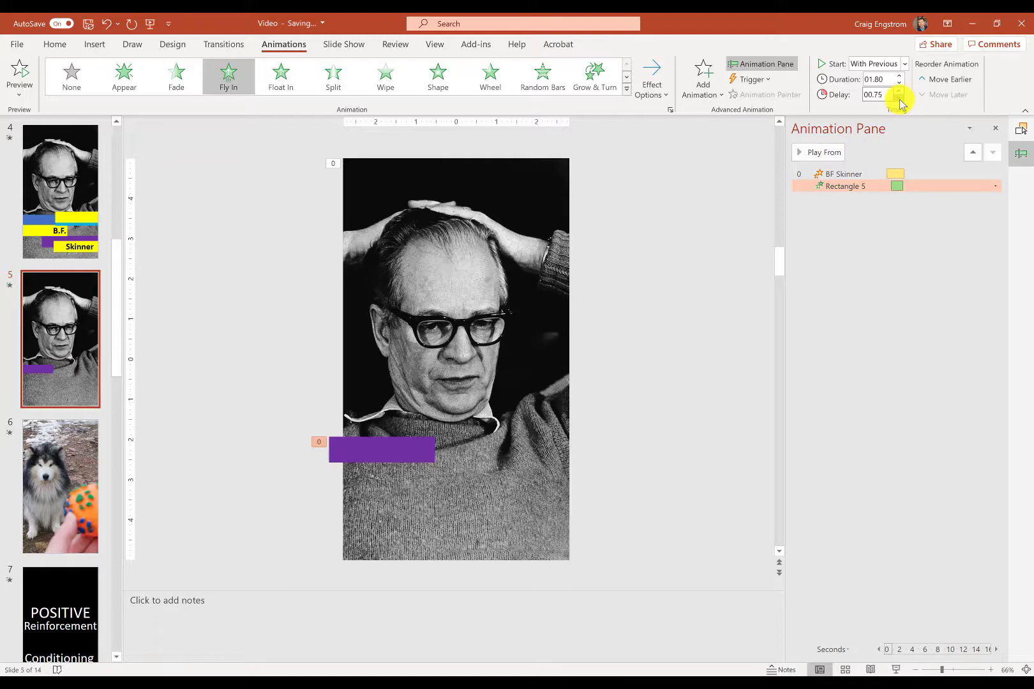
left_click(886, 173)
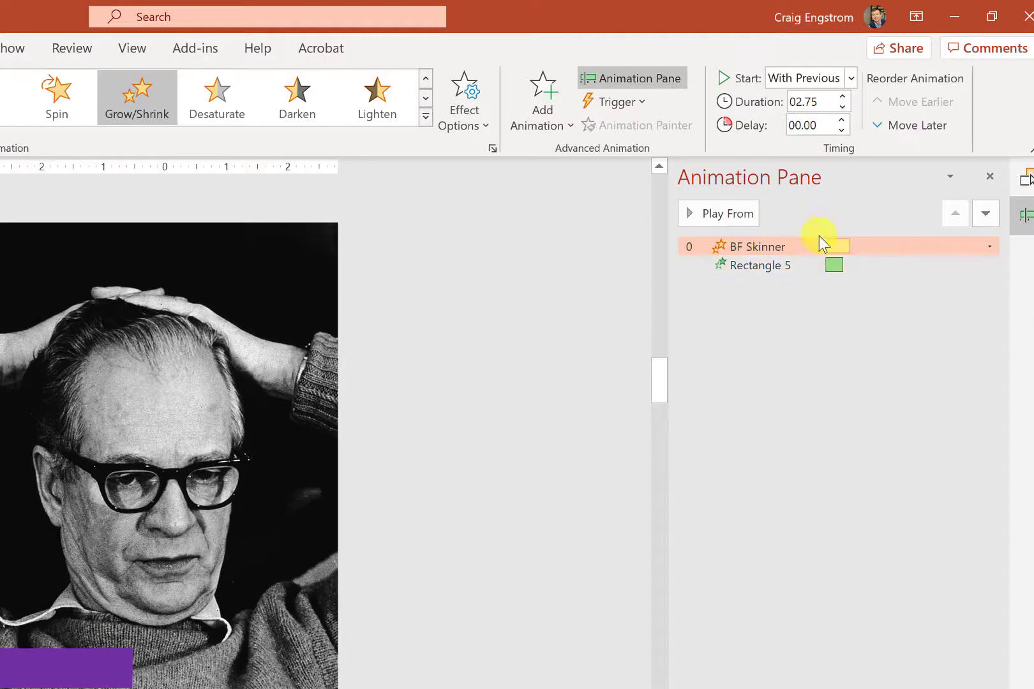
Set the Rectangle 5 fly-in duration to 1.25 seconds
left_click(780, 267)
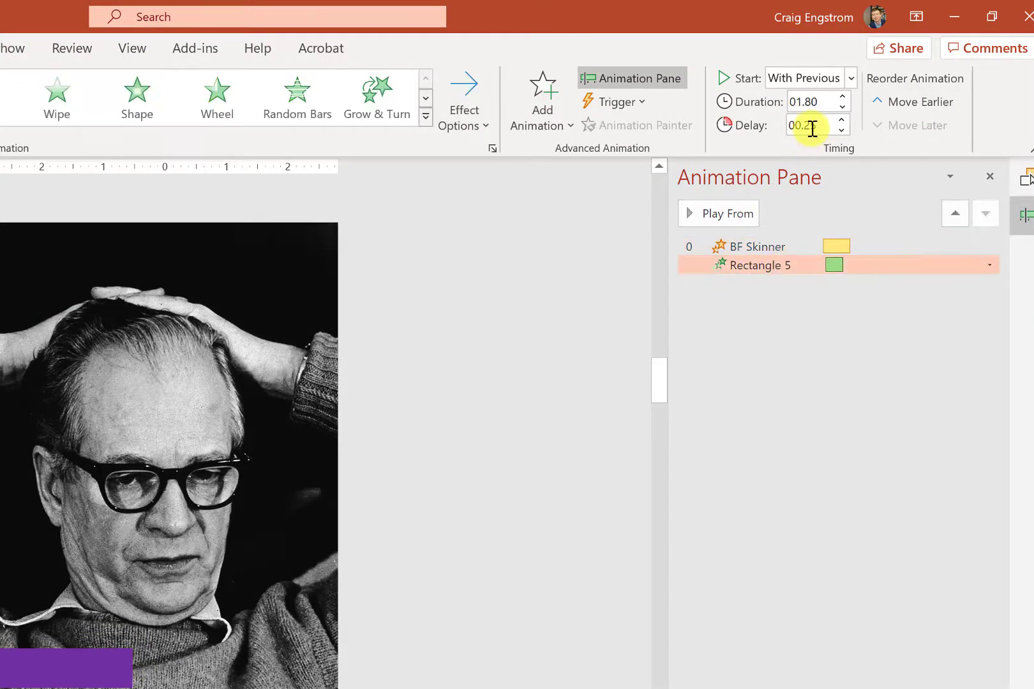
left_click(842, 97)
left_click(843, 106)
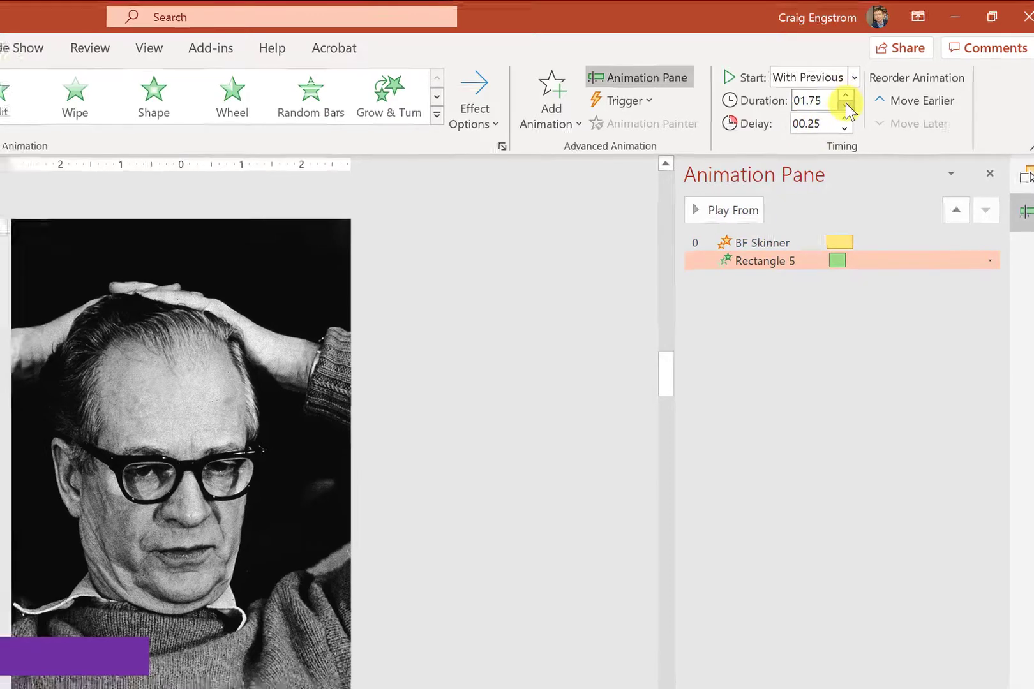
left_click(843, 105)
left_click(843, 105)
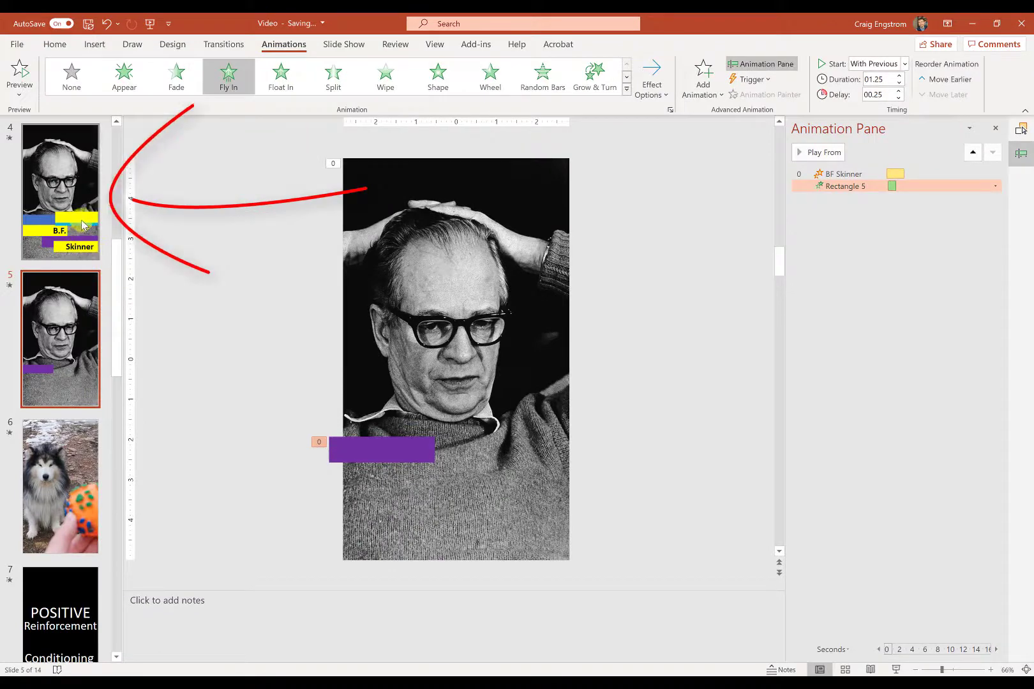
Check the rectangle animation timings on slide 4
left_click(60, 192)
left_click(883, 200)
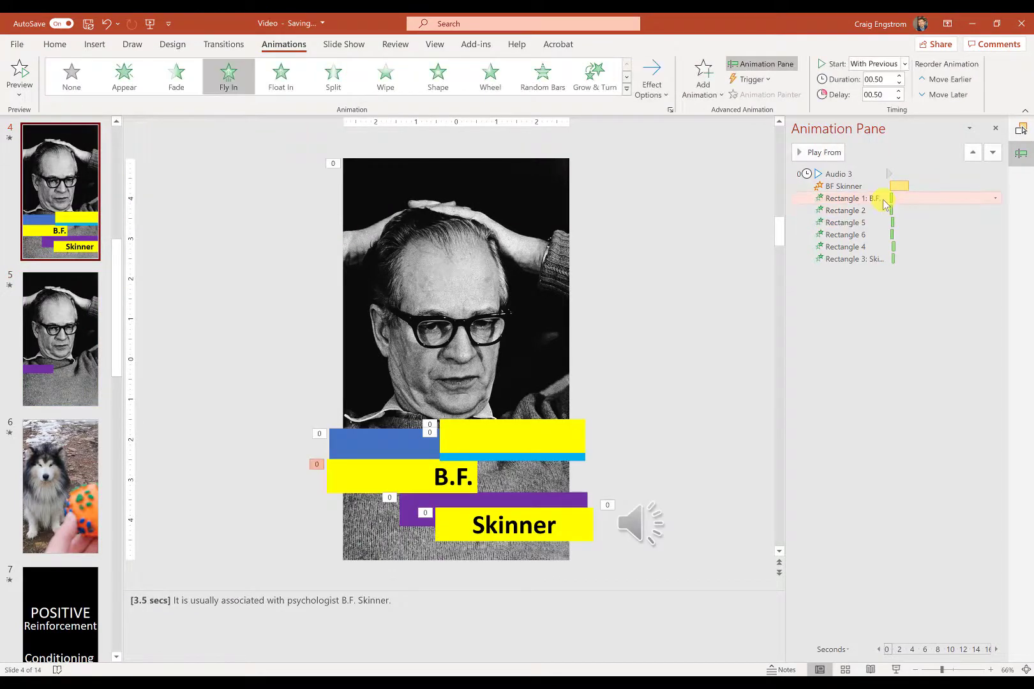
left_click(1021, 129)
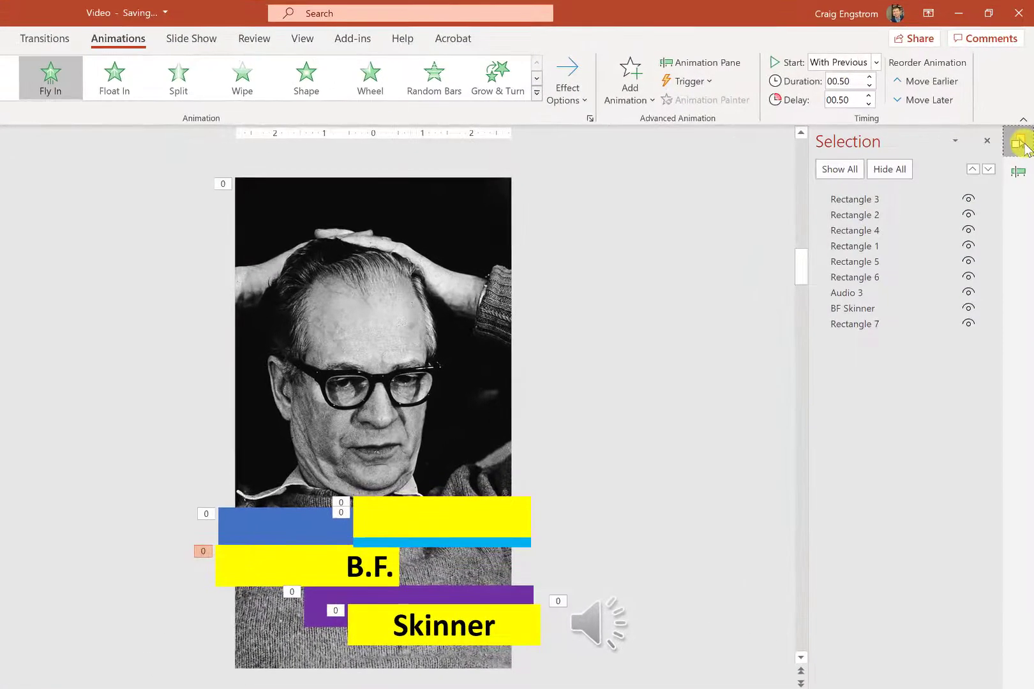
left_click(1020, 143)
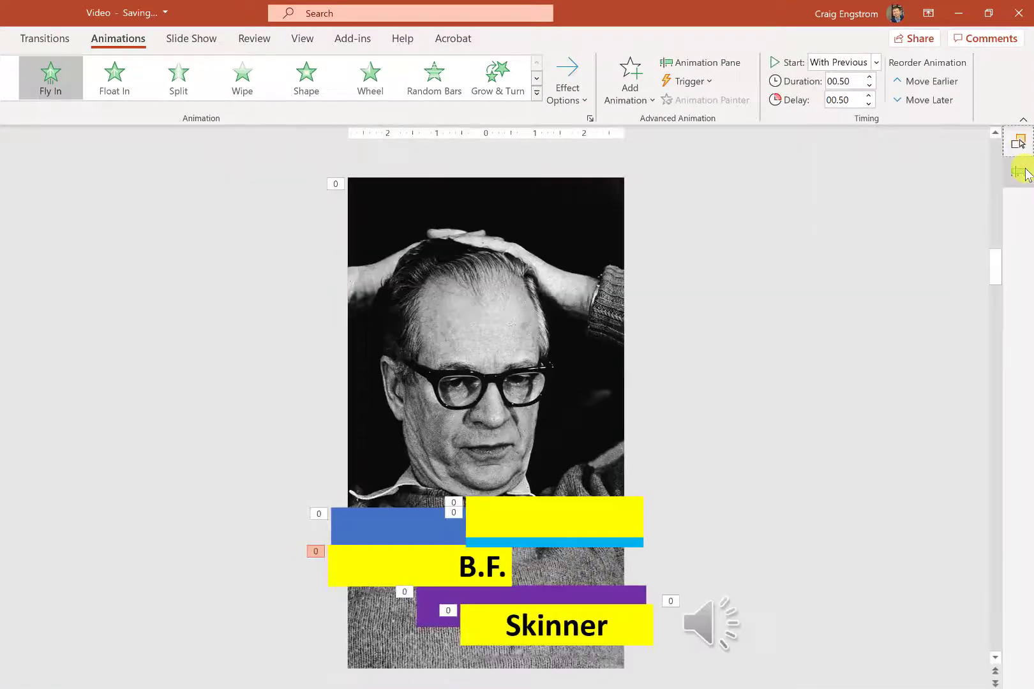
left_click(1018, 170)
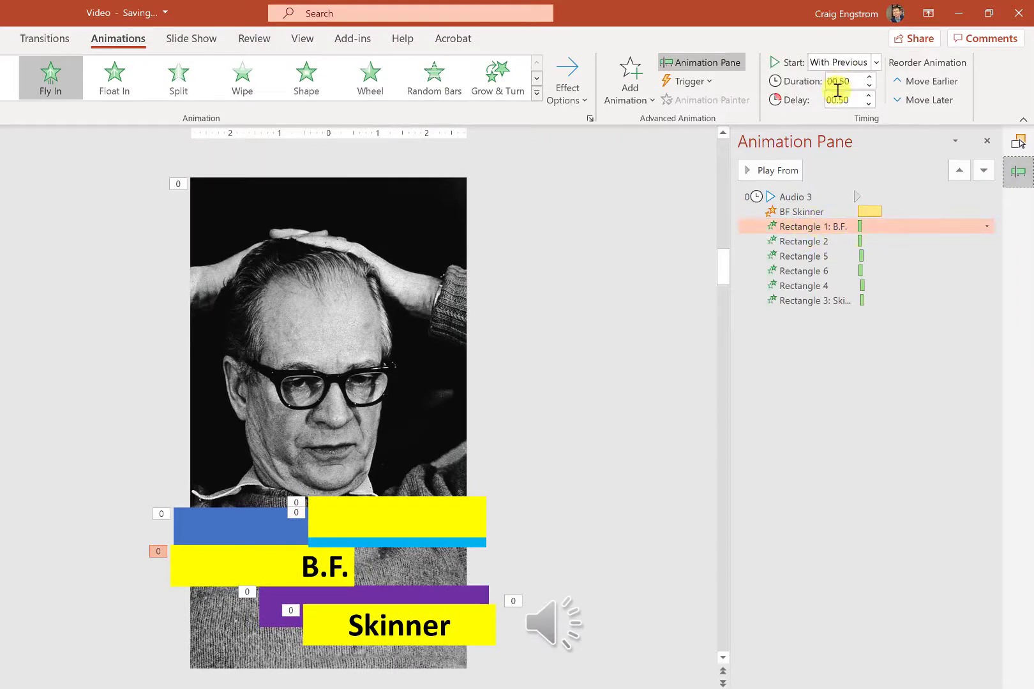
left_click(197, 511)
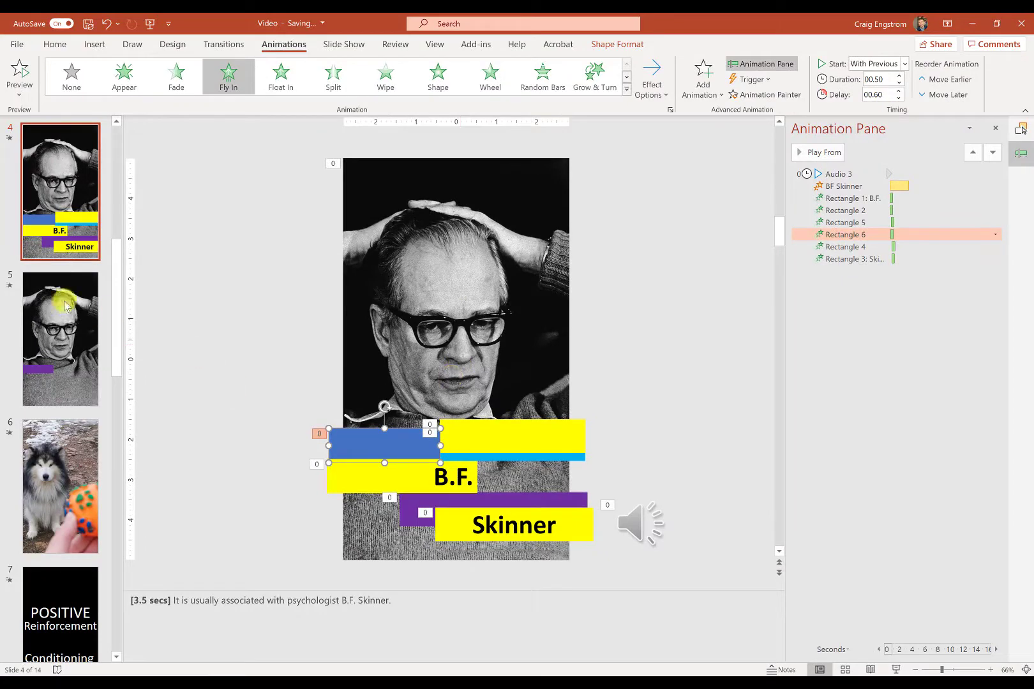
Back on slide 5, lower Rectangle 5's fly-in duration to 0.50 seconds
left_click(64, 305)
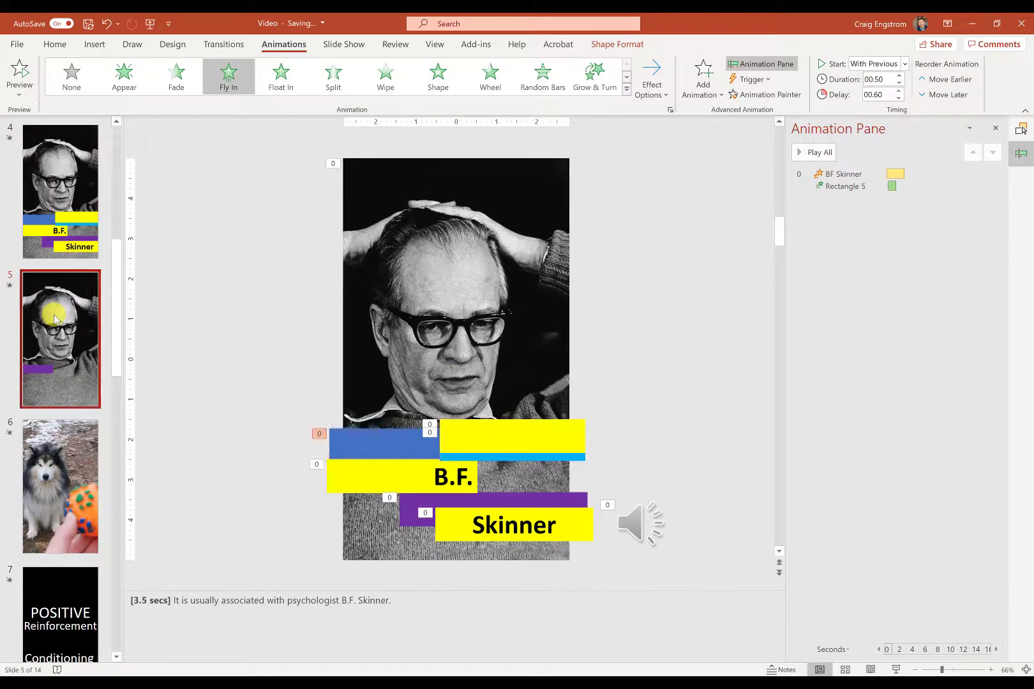
left_click(841, 187)
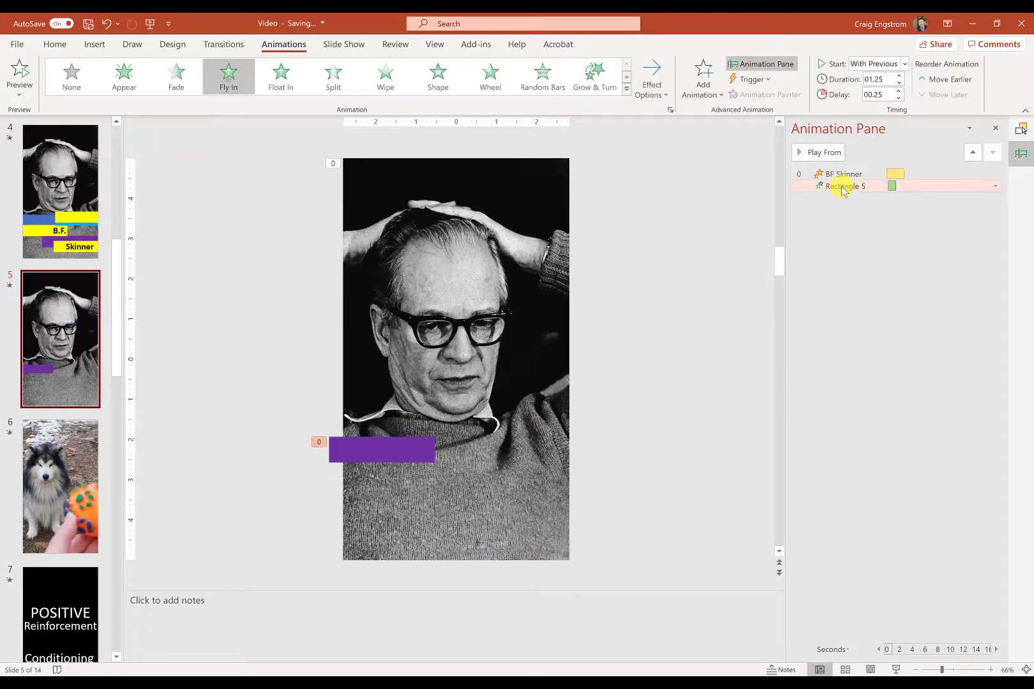
left_click(899, 83)
left_click(900, 83)
left_click(899, 83)
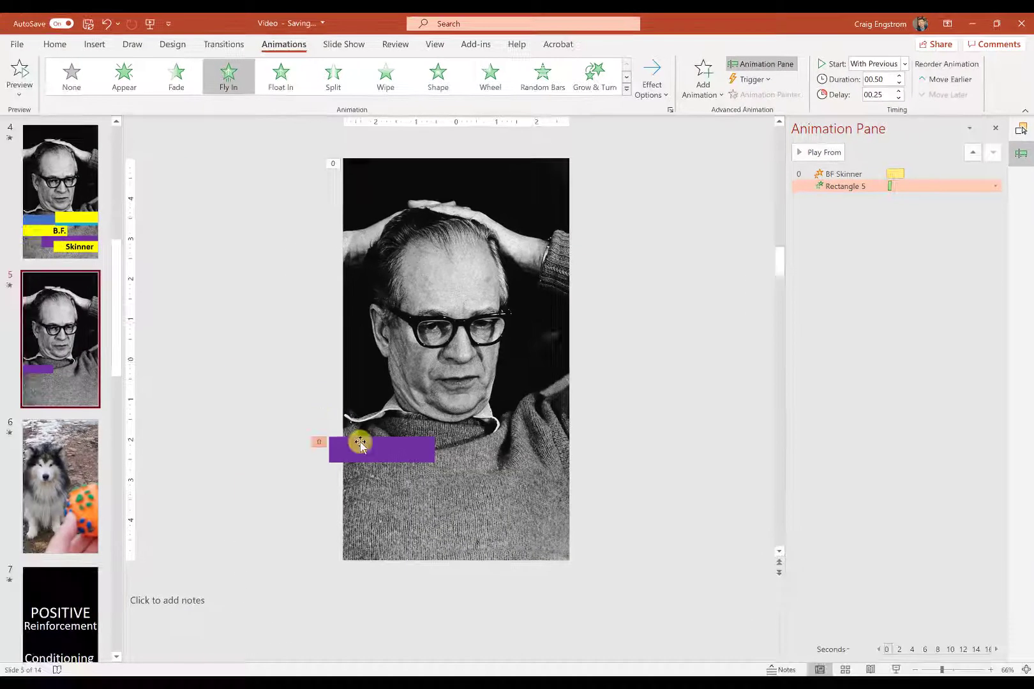
Duplicate the purple rectangle below the original, then show the Selection pane
left_click(89, 602)
key("ctrl+c")
key("ctrl+v")
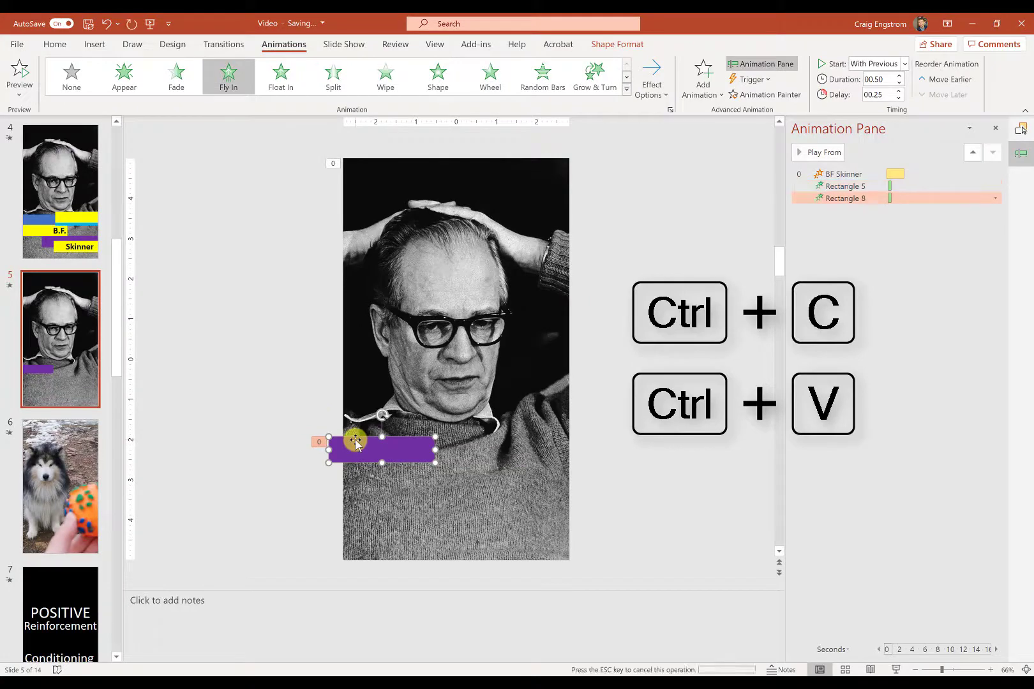
left_click_drag(371, 469, 370, 477)
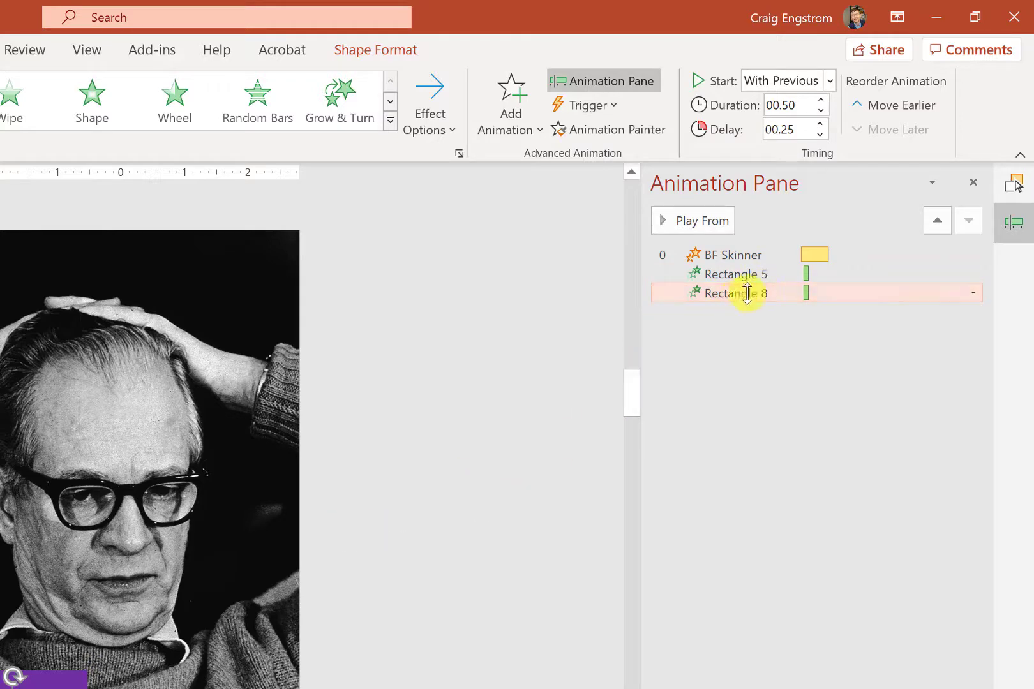
left_click(774, 275)
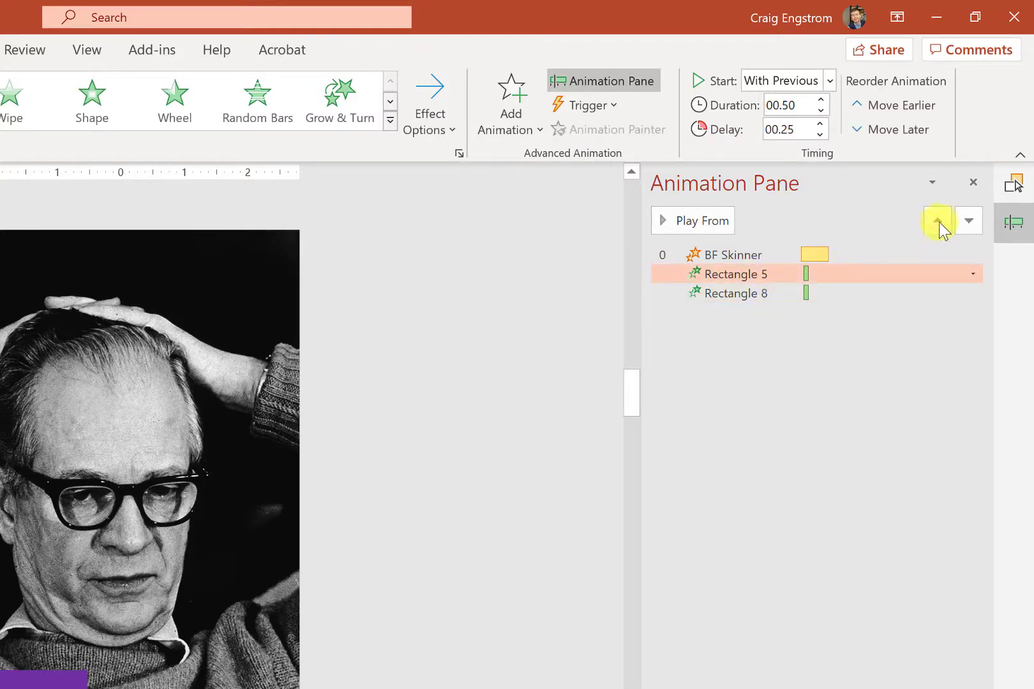
left_click(1015, 184)
Rename the purple bars Rectangle 5 and Rectangle 8 to Rectangle 1 and Rectangle 2
left_click(829, 276)
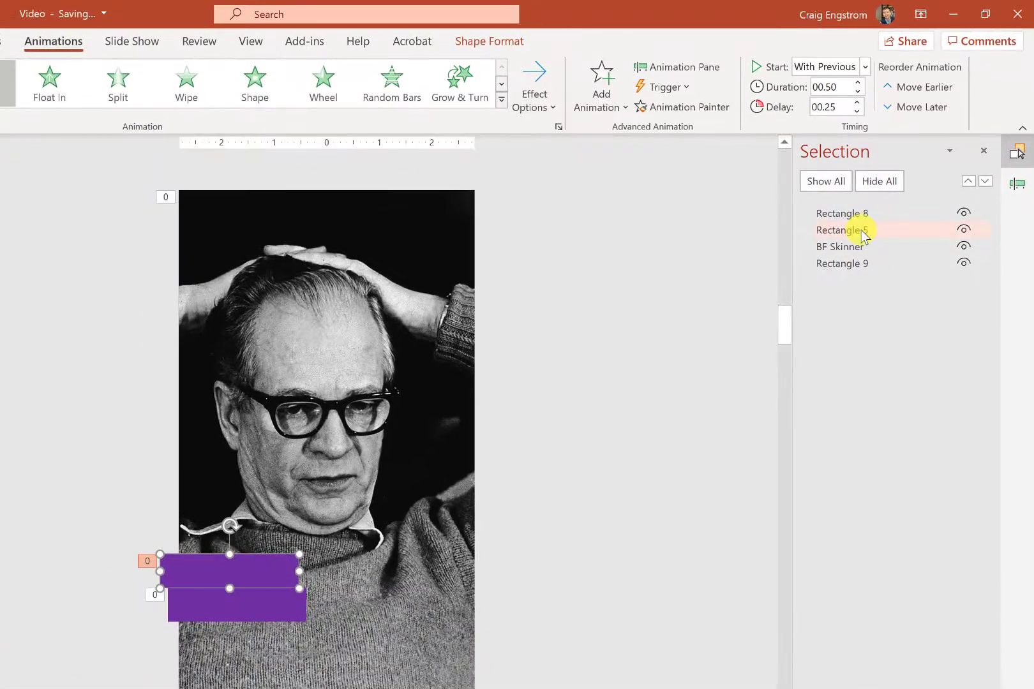
left_click(862, 231)
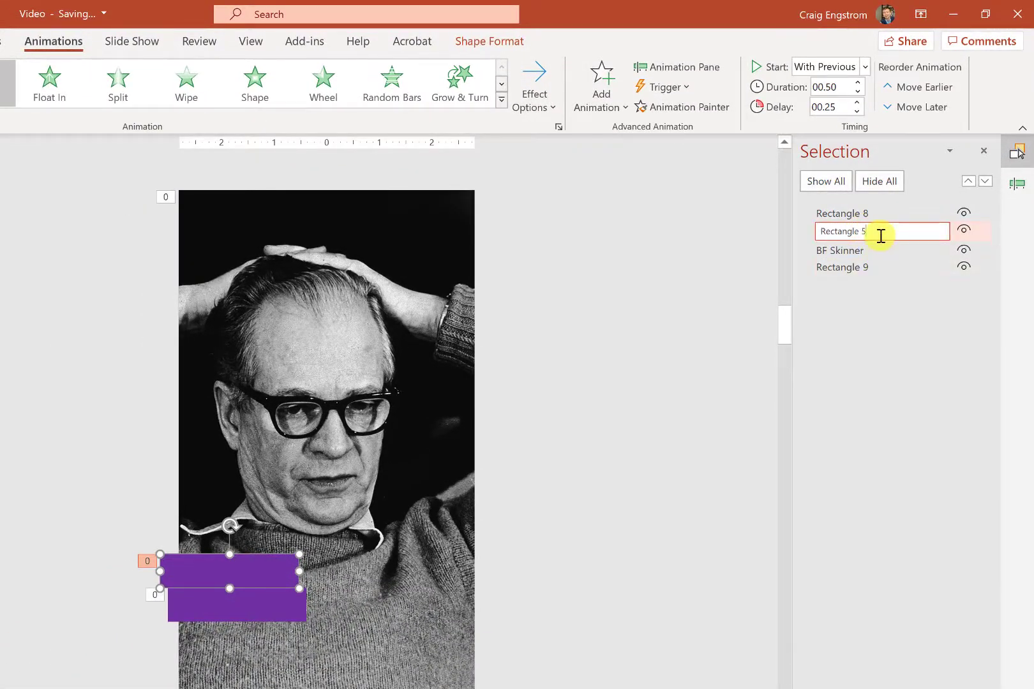
key("Return")
left_click(248, 610)
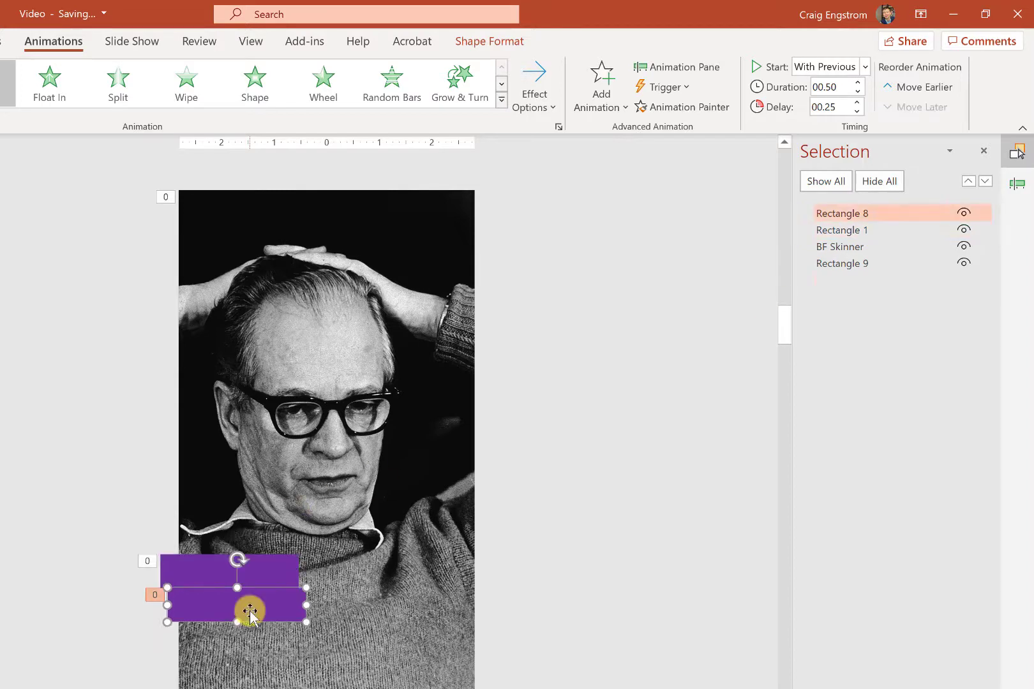
left_click(866, 213)
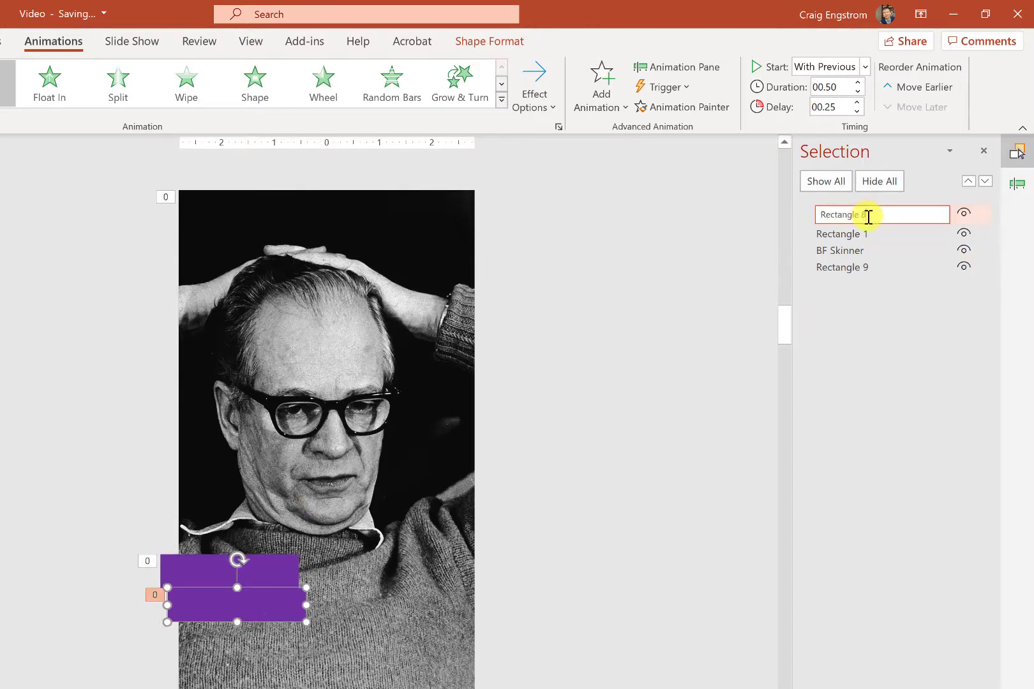
key("Return")
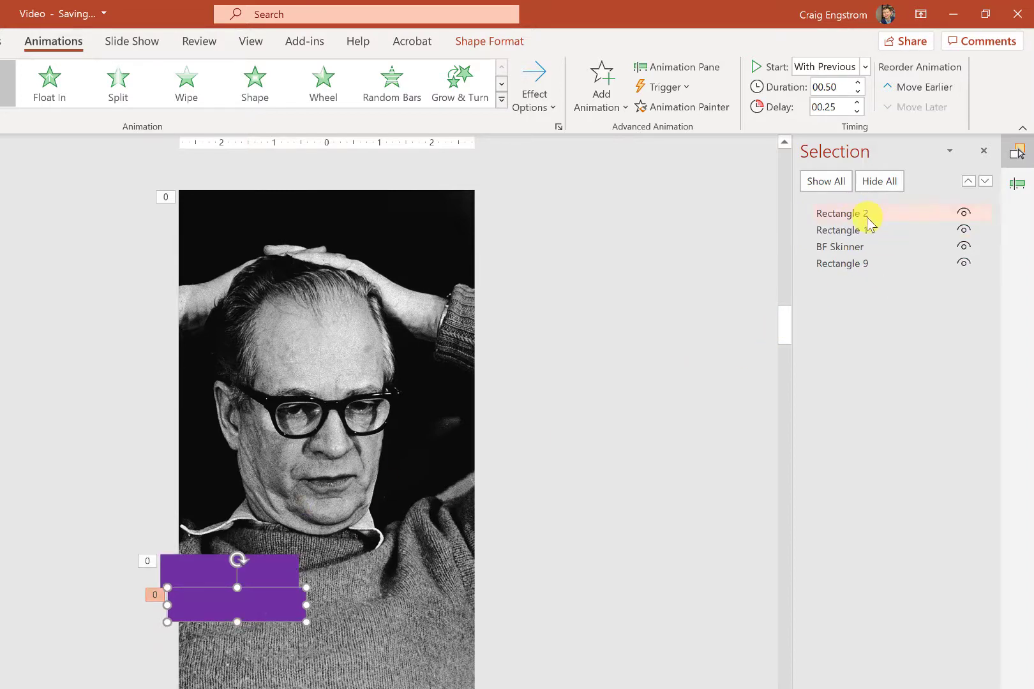
Rename Rectangle 9 to Box
left_click(863, 262)
left_click(863, 263)
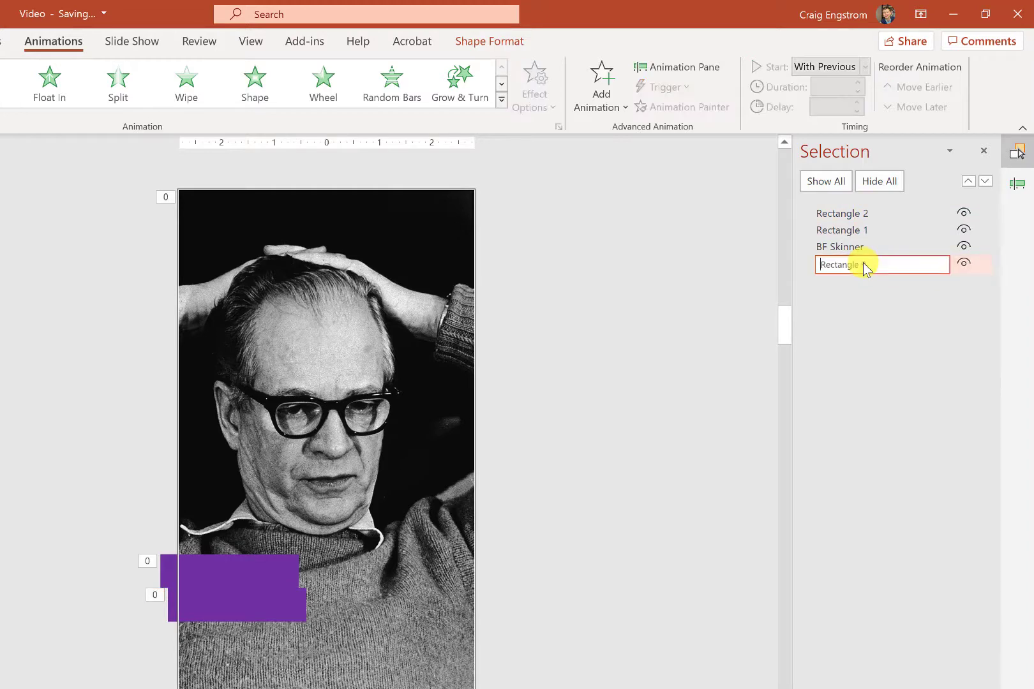
left_click_drag(868, 264, 801, 263)
type("Box")
key("Return")
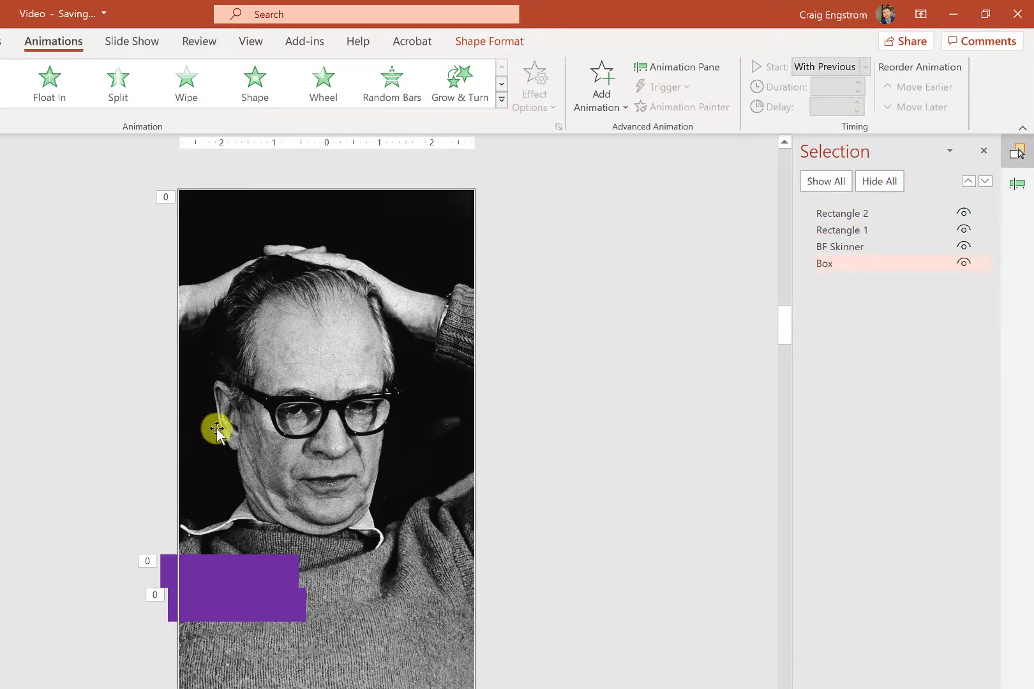
left_click(261, 595)
Align the lower rectangle under the purple one, fill it yellow, and widen it rightward
left_click_drag(215, 597, 207, 586)
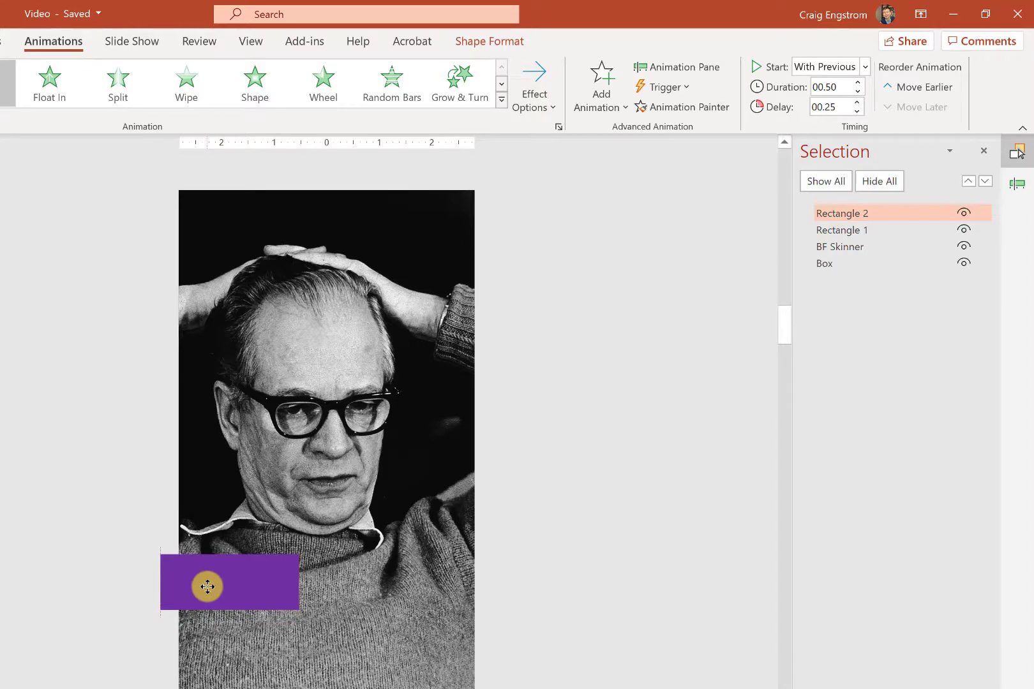
right_click(207, 587)
left_click(275, 613)
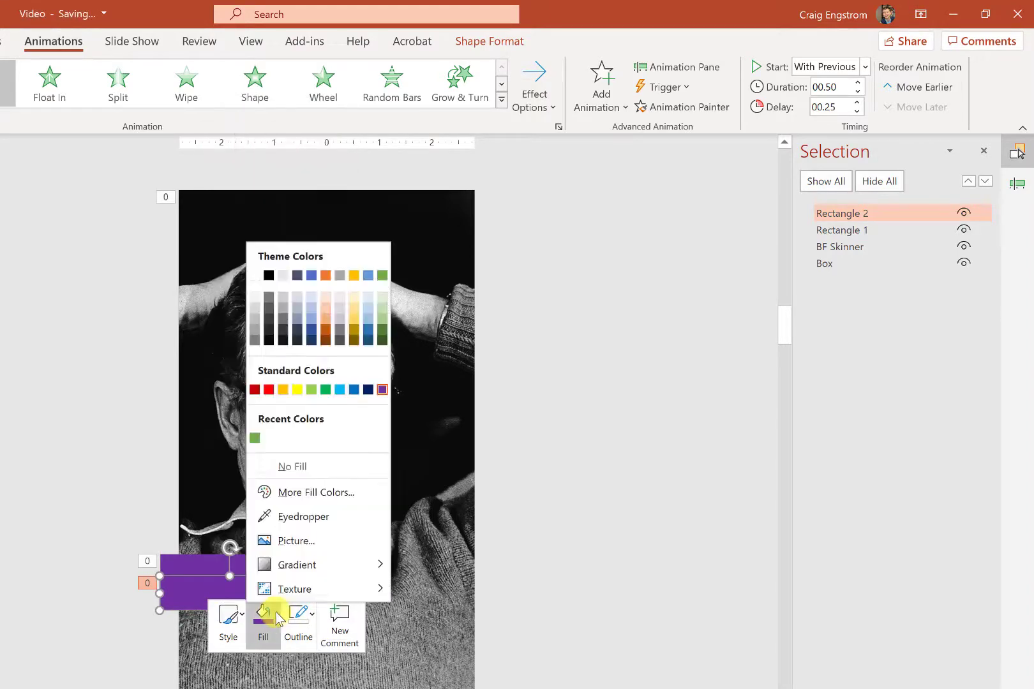
left_click(297, 389)
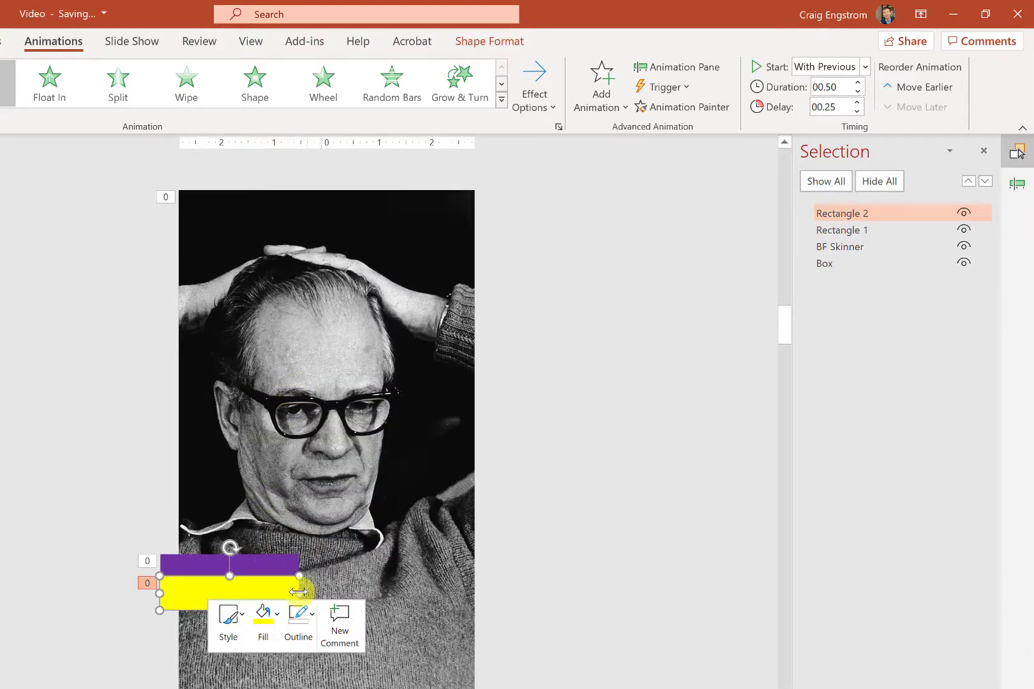
left_click_drag(299, 593, 345, 594)
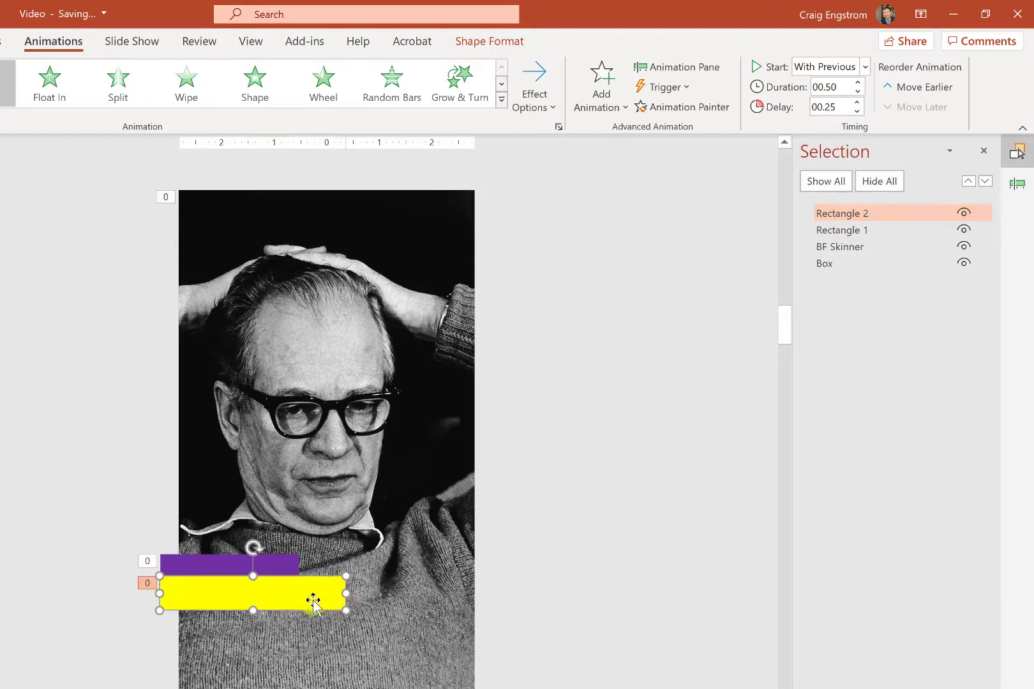
left_click(245, 594)
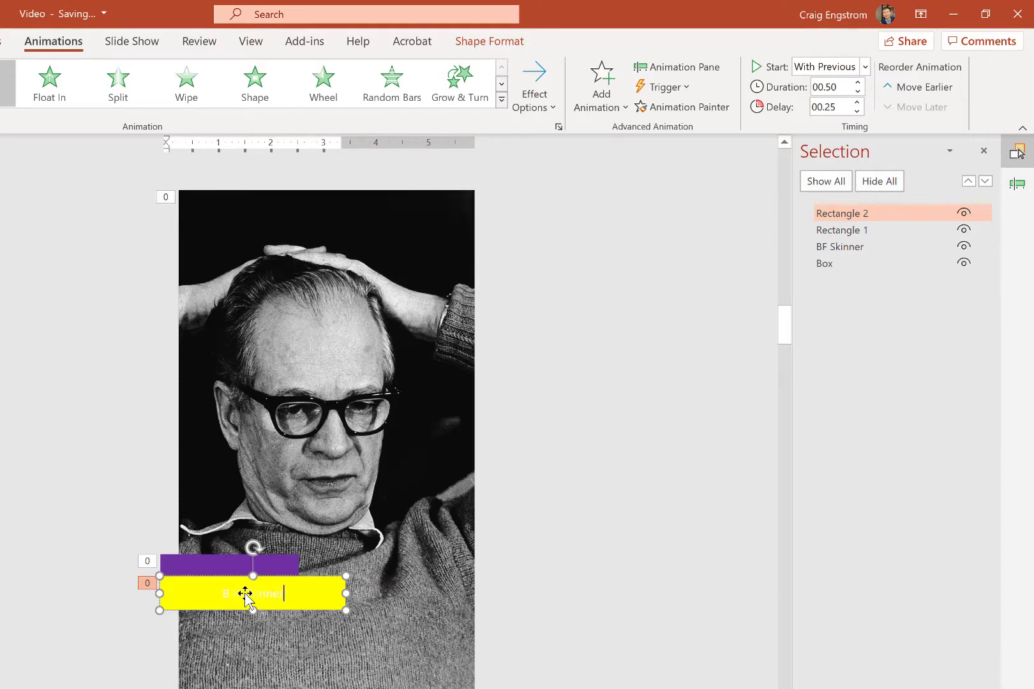
Make the B.F. Skinner text black and 28 point
key("ctrl+a")
mouse_move(245, 596)
left_mouse_down()
mouse_move(254, 612)
mouse_move(258, 602)
left_mouse_up()
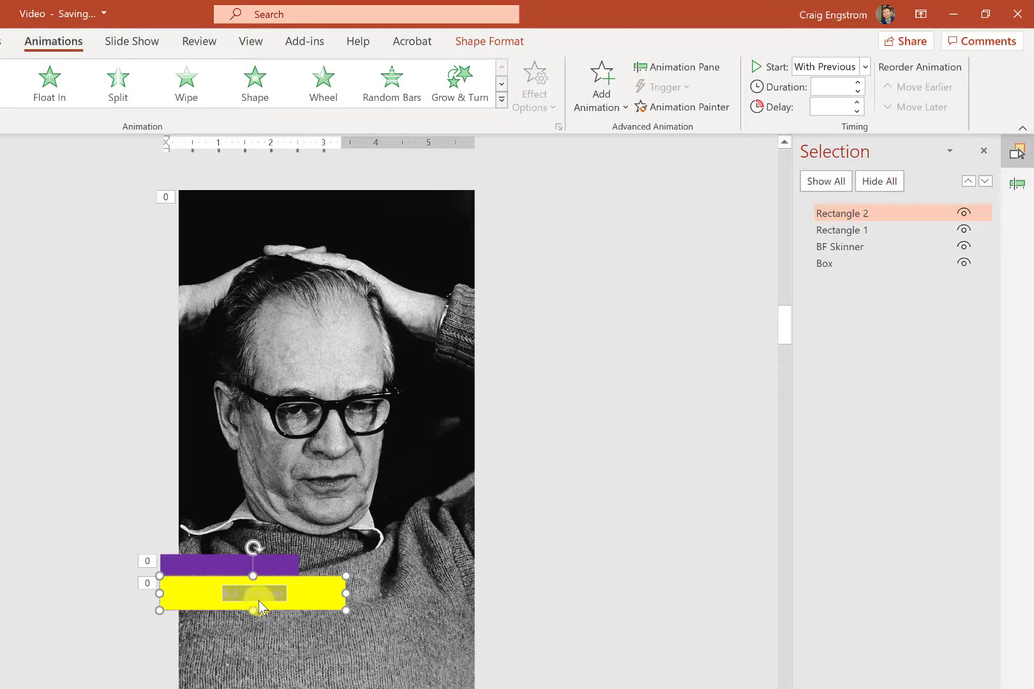
right_click(258, 597)
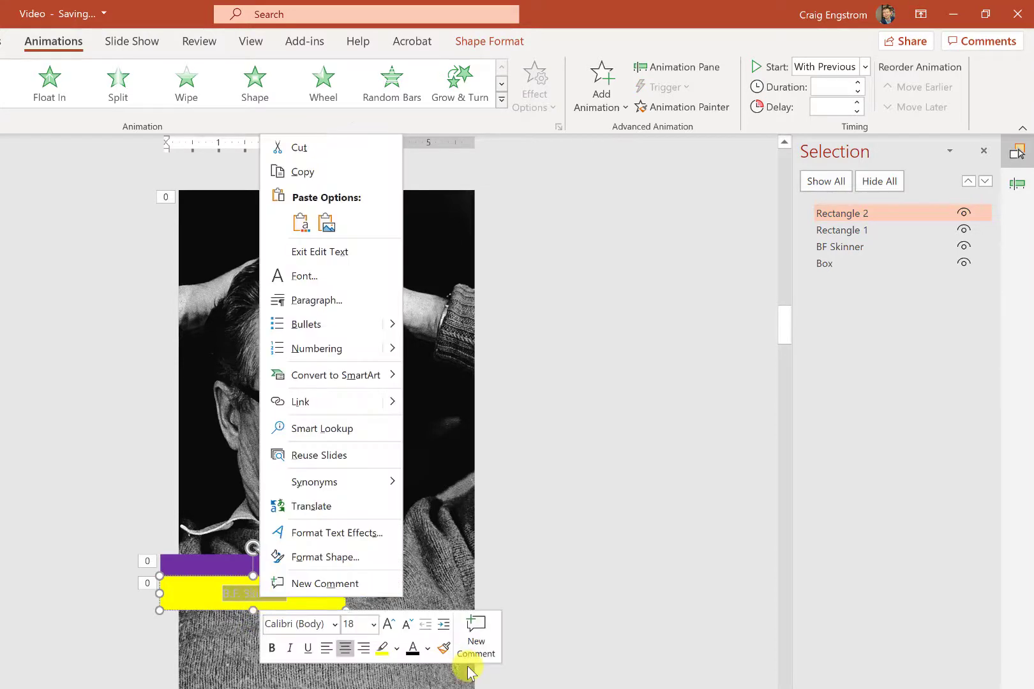
left_click(412, 650)
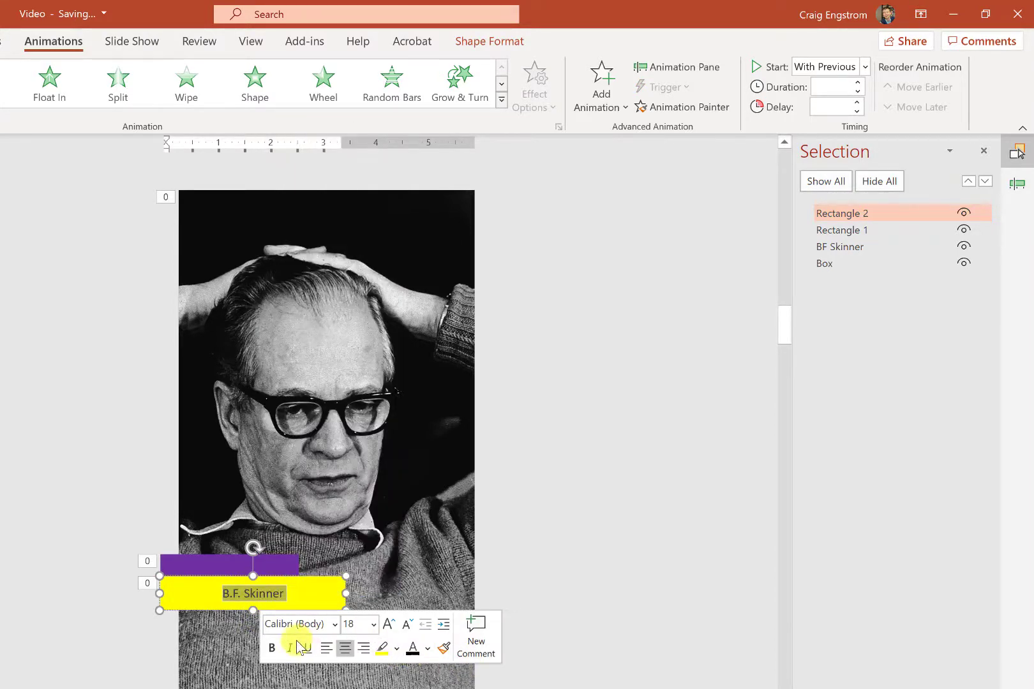
left_click(273, 648)
left_click(273, 648)
left_click(375, 632)
left_click(365, 560)
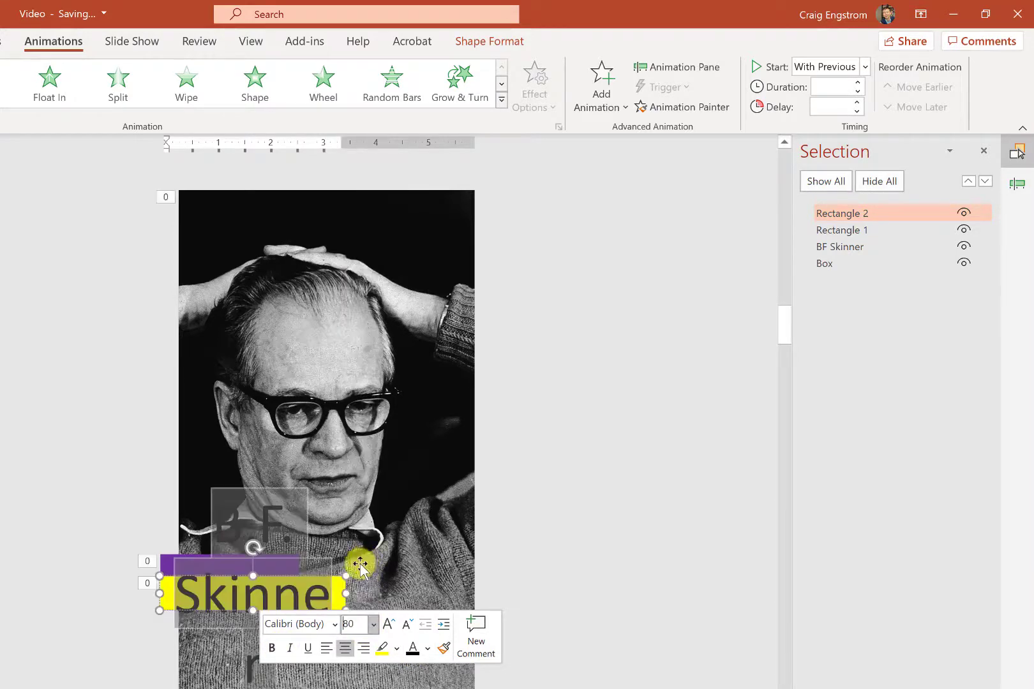
left_click(373, 632)
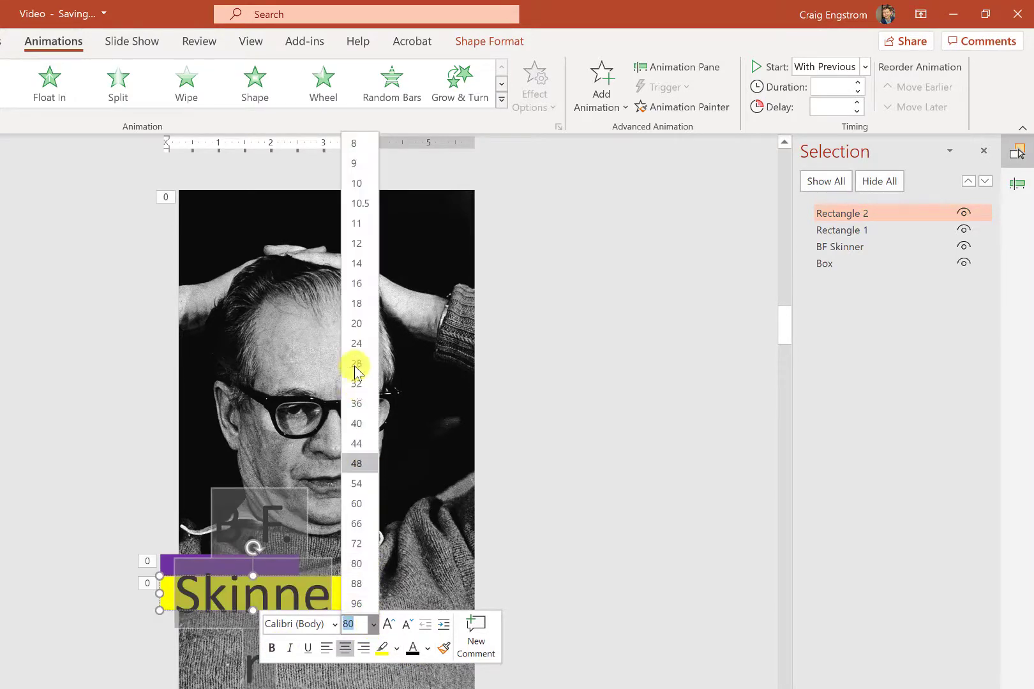
left_click(363, 355)
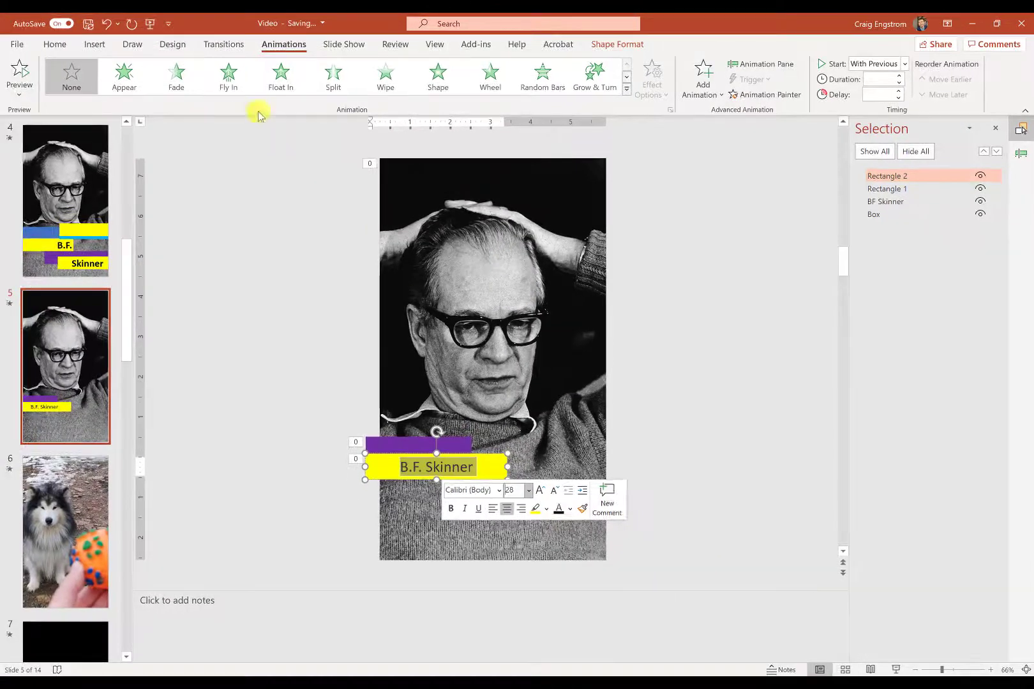
Right-align the name in the yellow box and show the Animation Pane
left_click(22, 44)
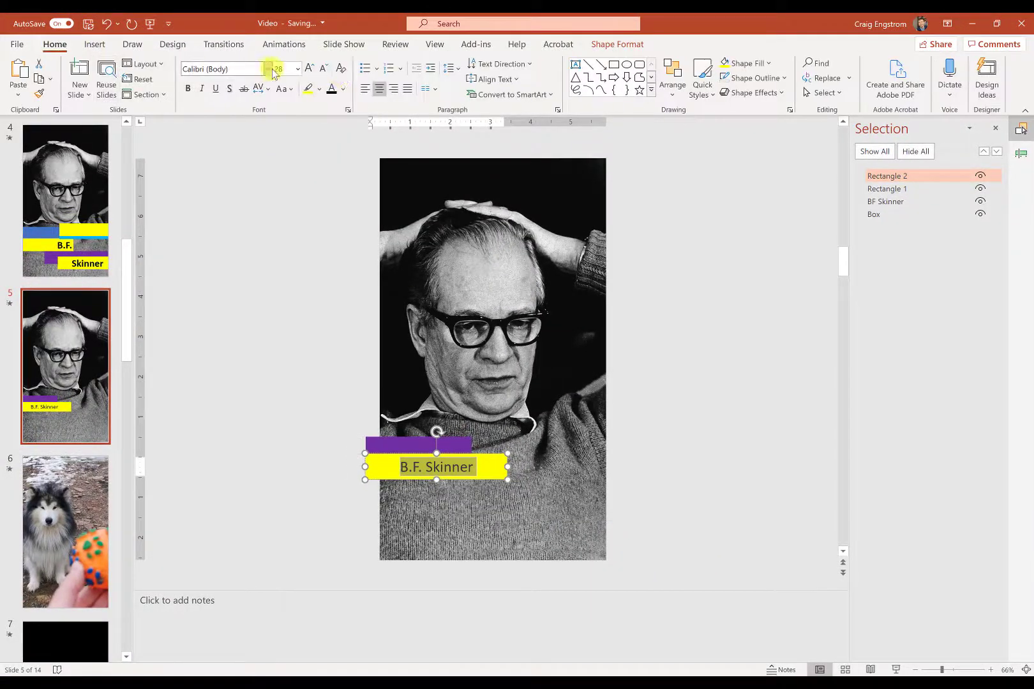
left_click(396, 93)
left_click(725, 465)
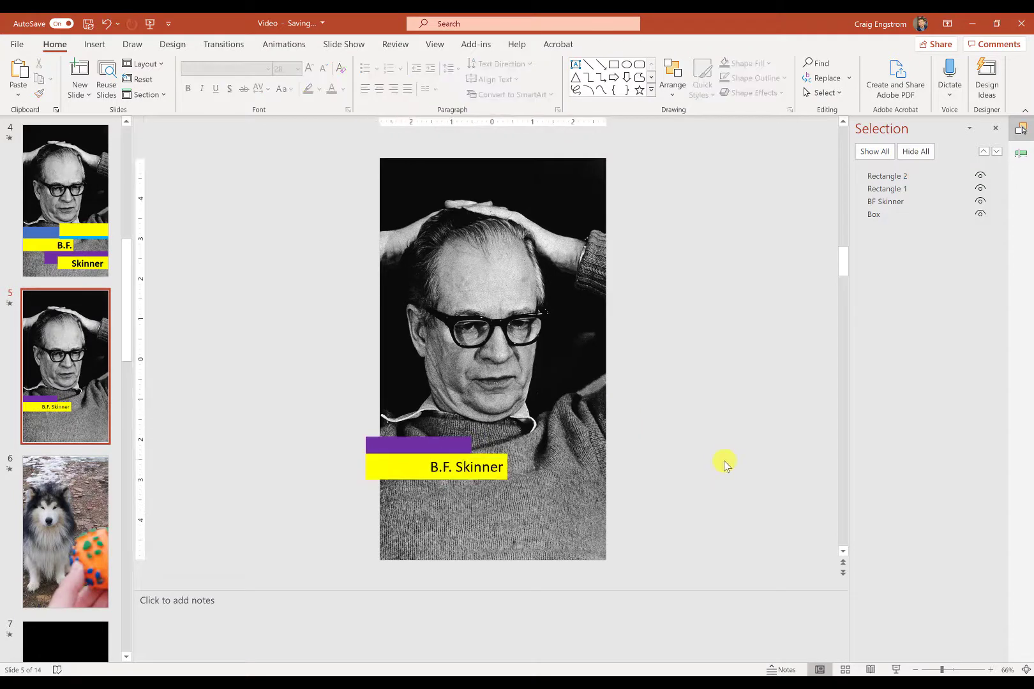
left_click(381, 469)
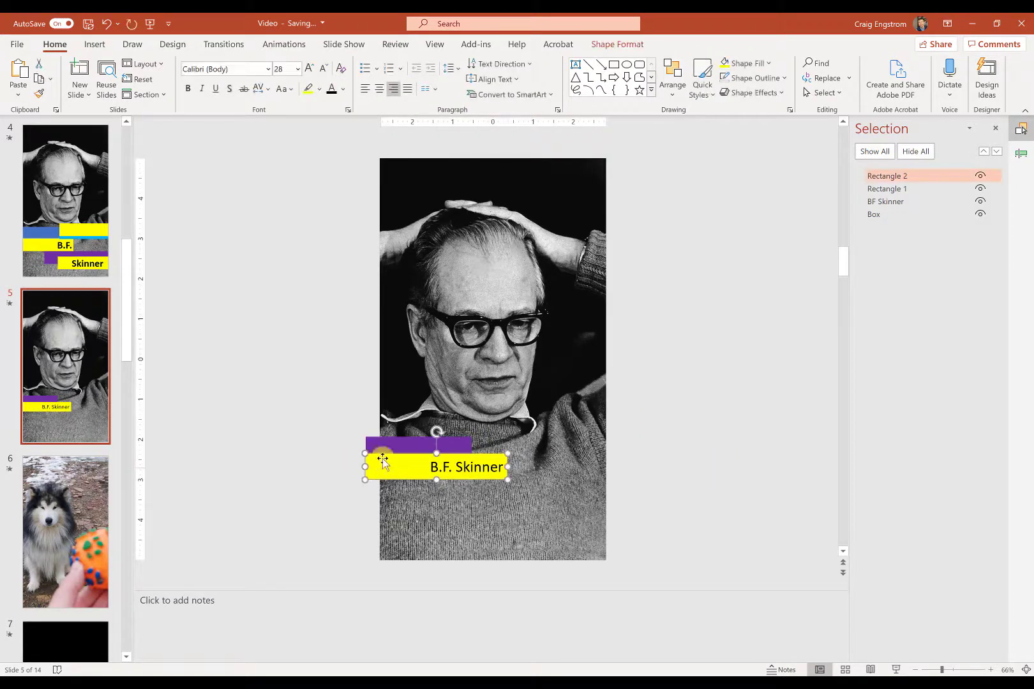
left_click(388, 473)
left_click(1022, 153)
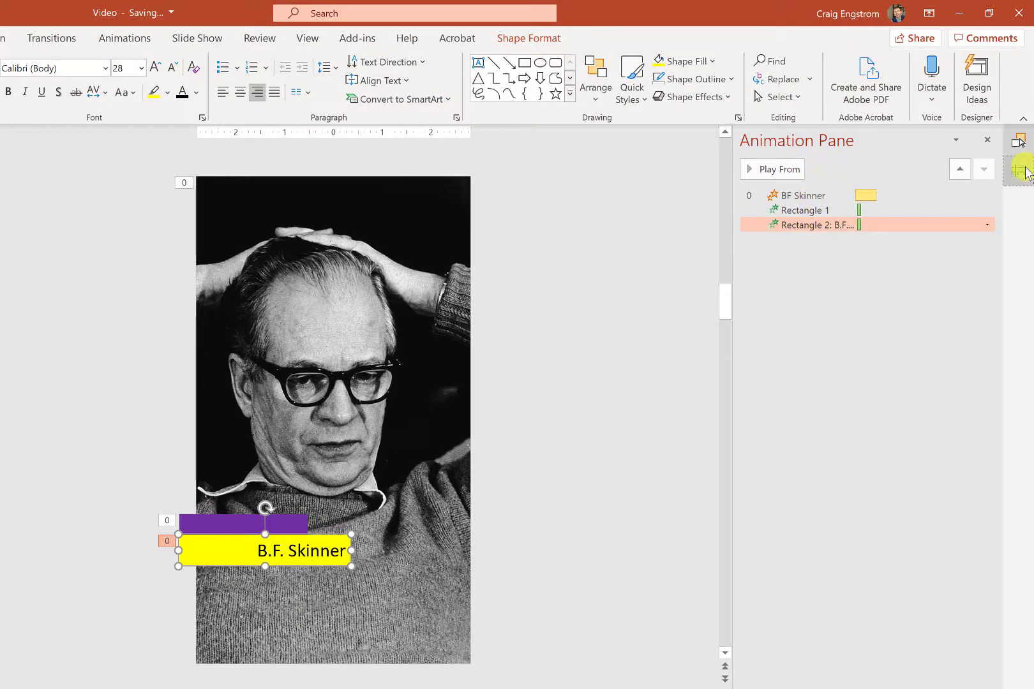
Give the yellow Rectangle 2 fly-in a 0.50-second delay
left_click(110, 40)
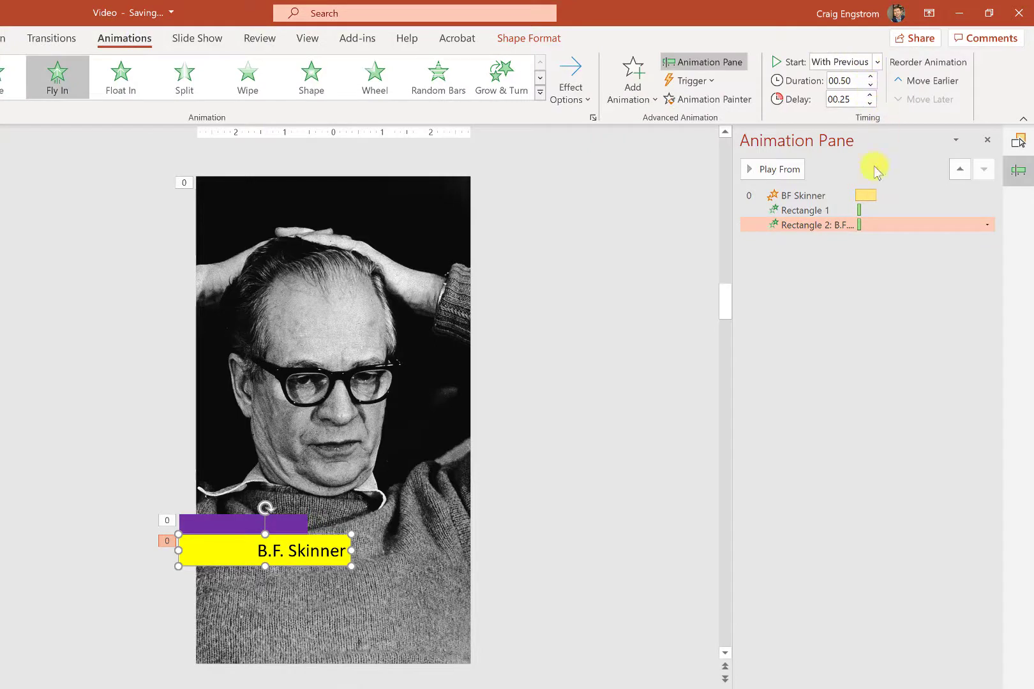
left_click(808, 211)
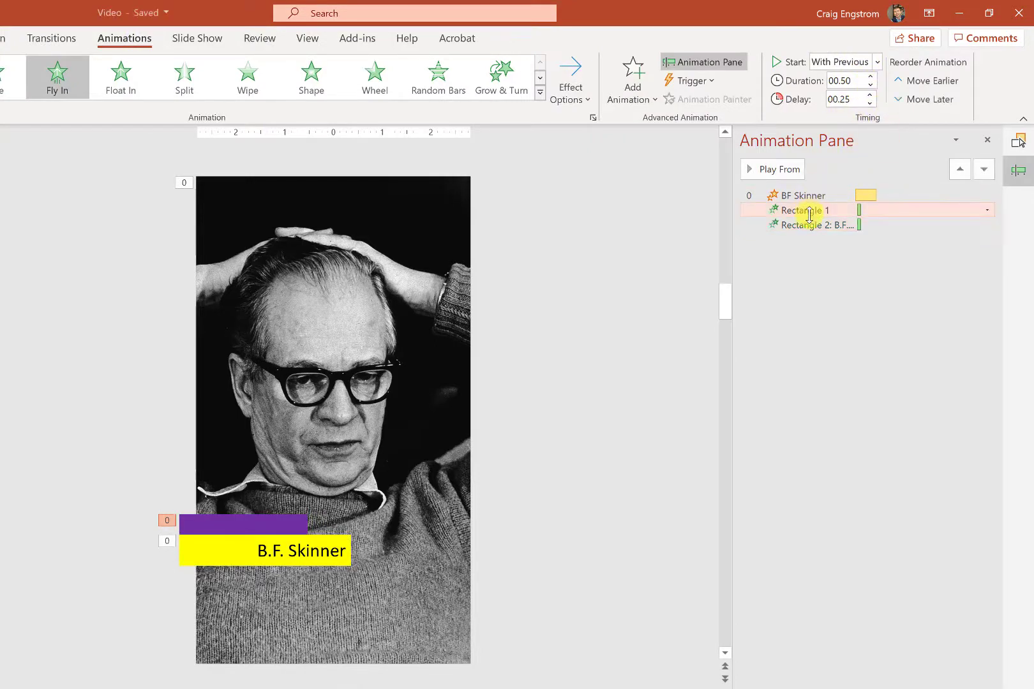
left_click(808, 223)
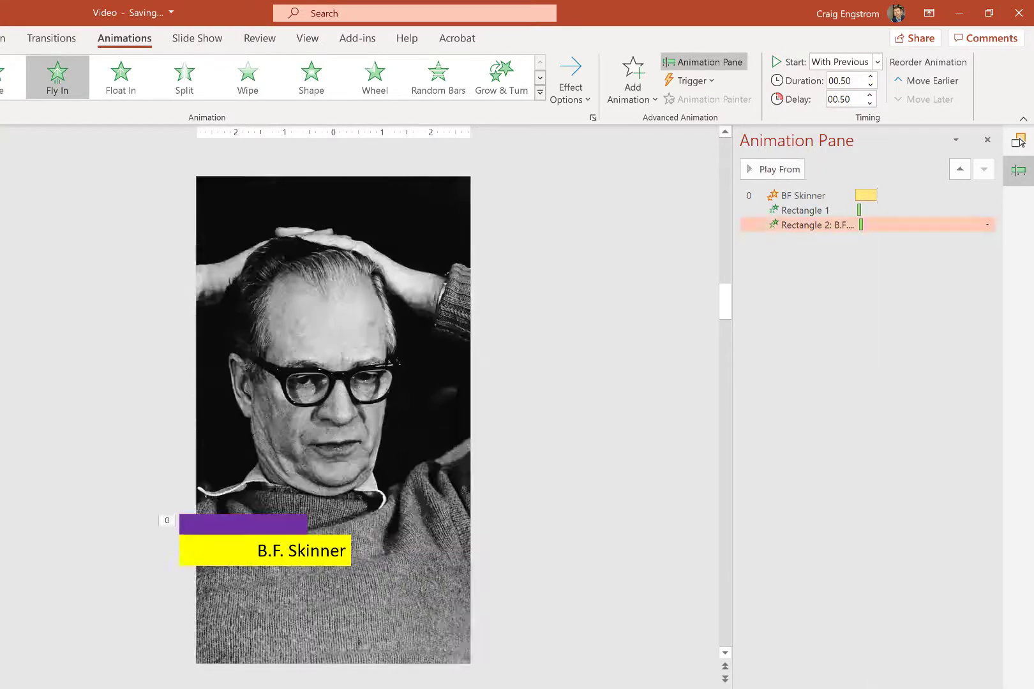
left_click(198, 548)
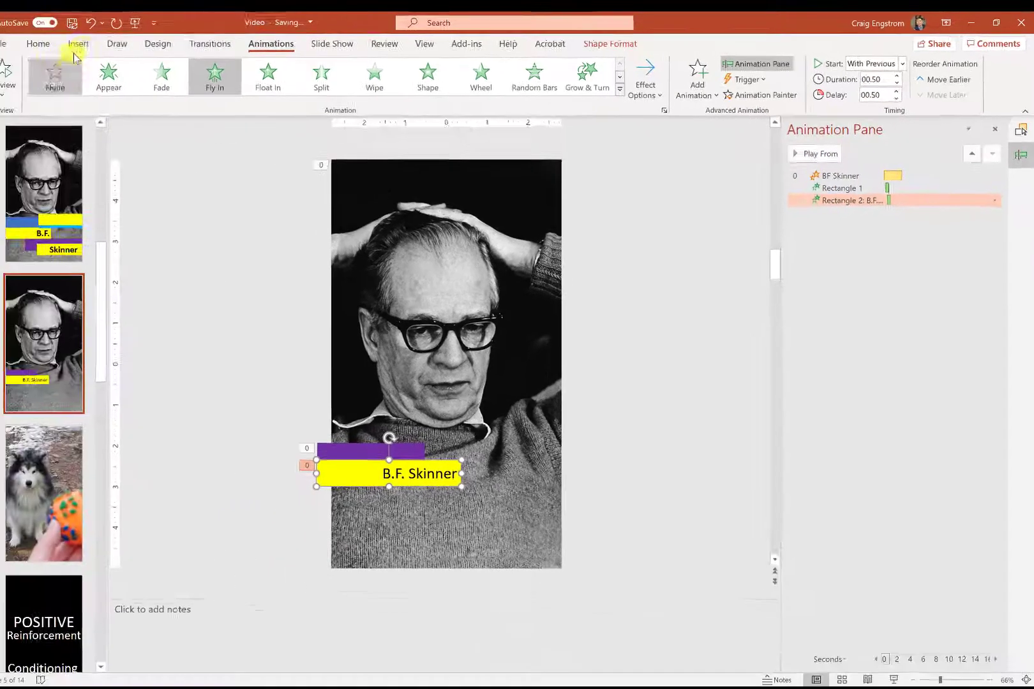
Draw a rectangle at the lower right of the photo
left_click(94, 44)
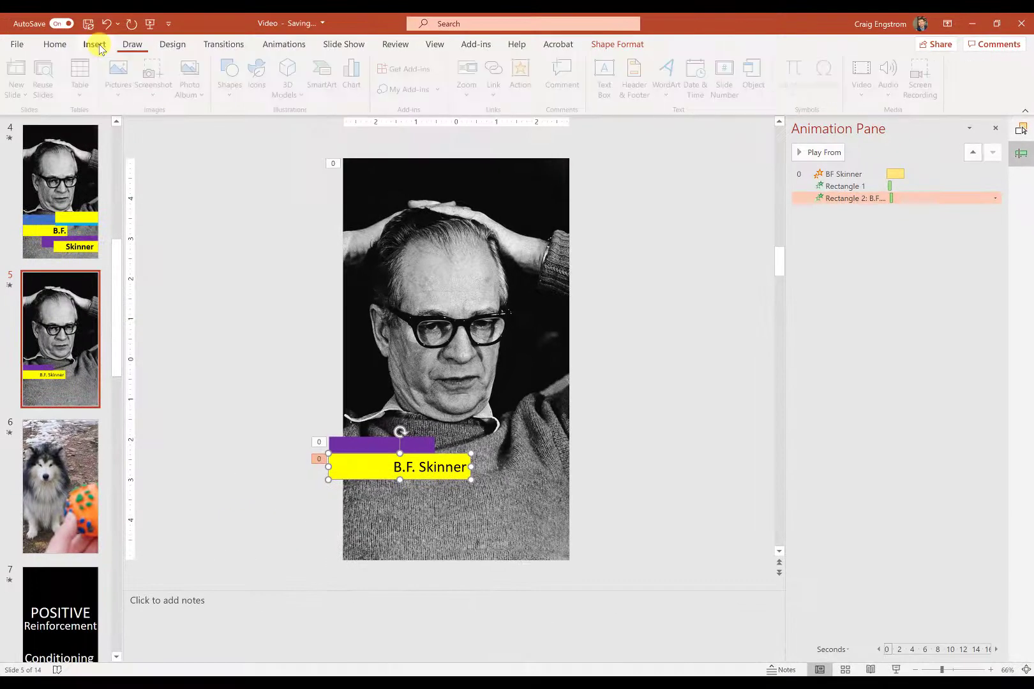
left_click(231, 70)
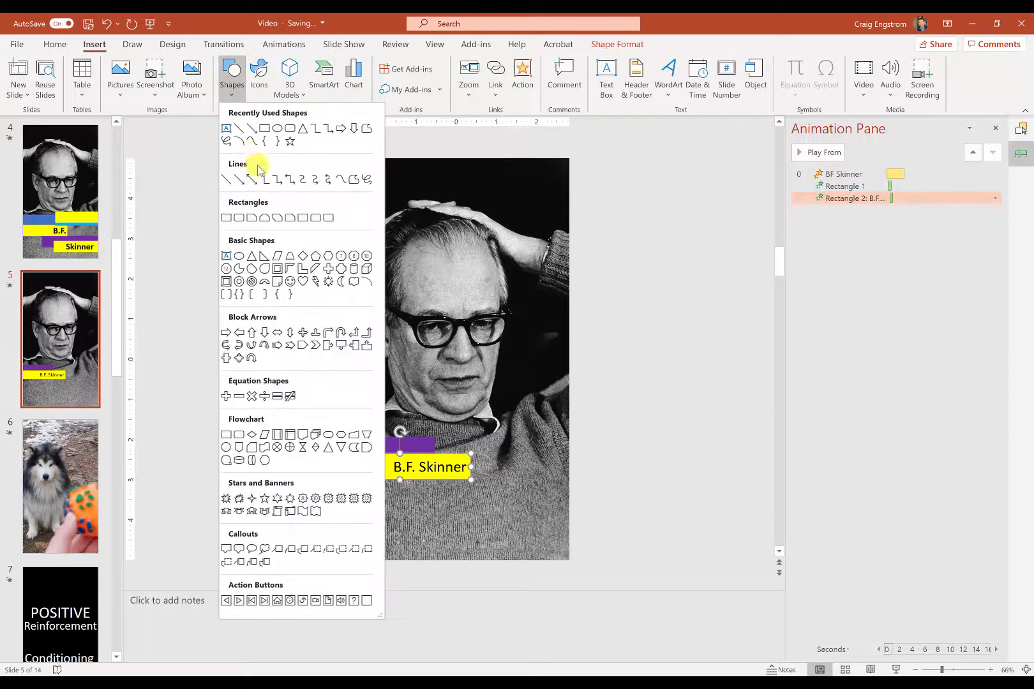
left_click(265, 129)
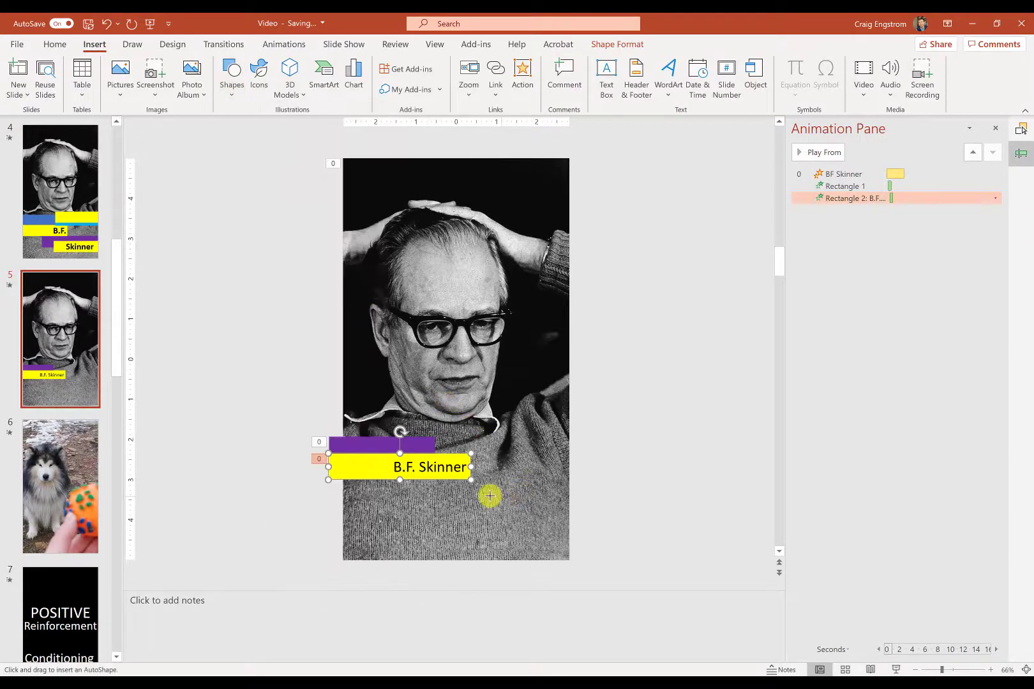
left_click_drag(489, 495, 584, 507)
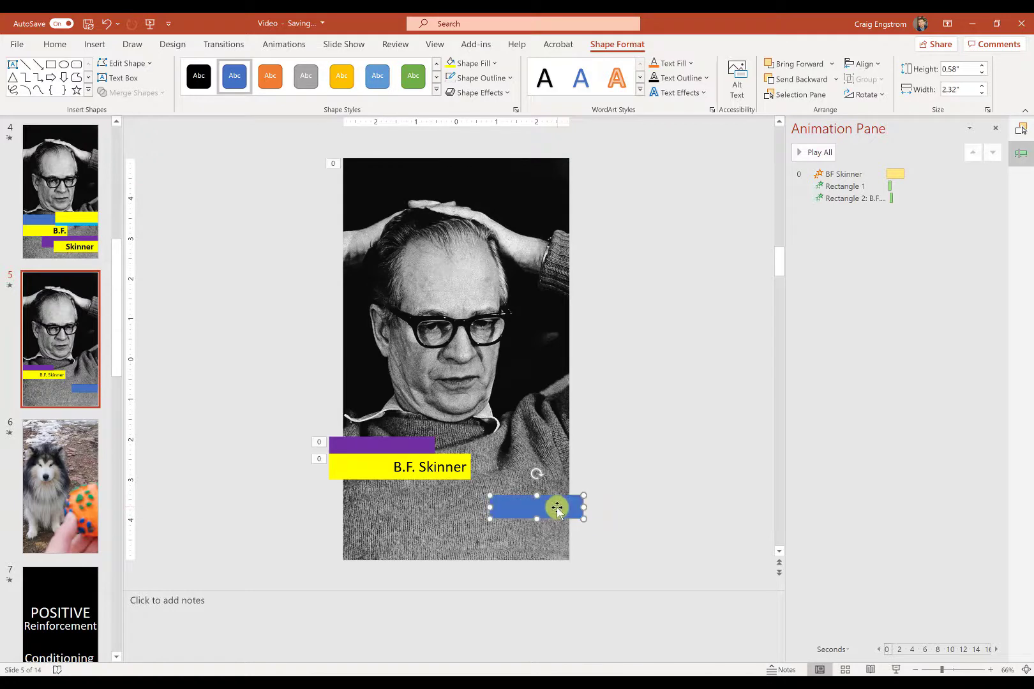
Give the blue rectangle a Fly In animation coming from the right
left_click(284, 44)
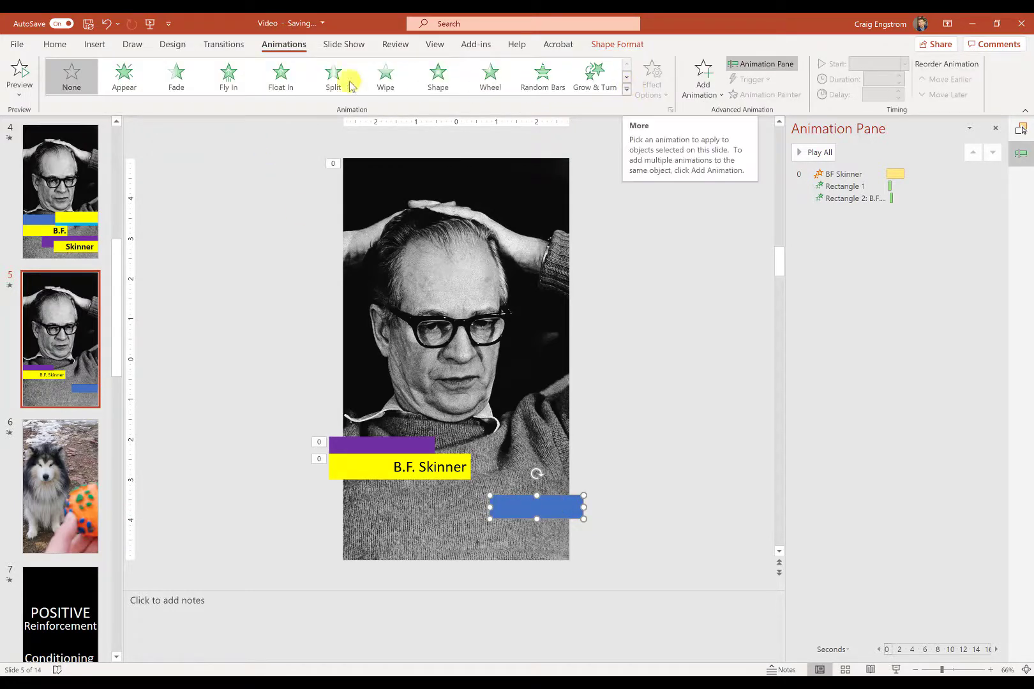
left_click(230, 78)
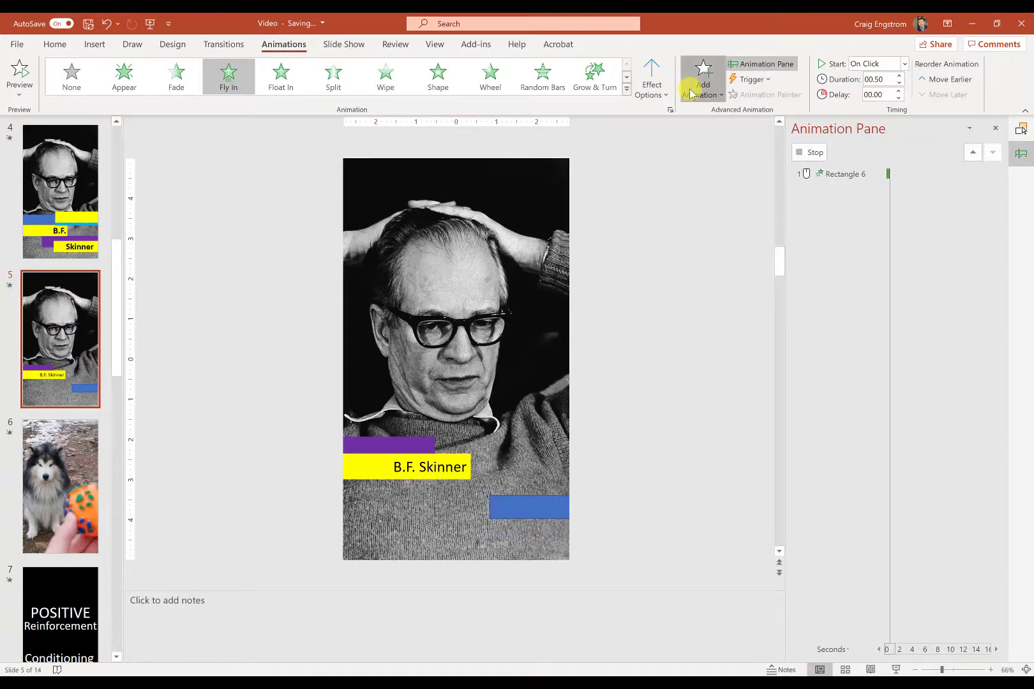
left_click(693, 90)
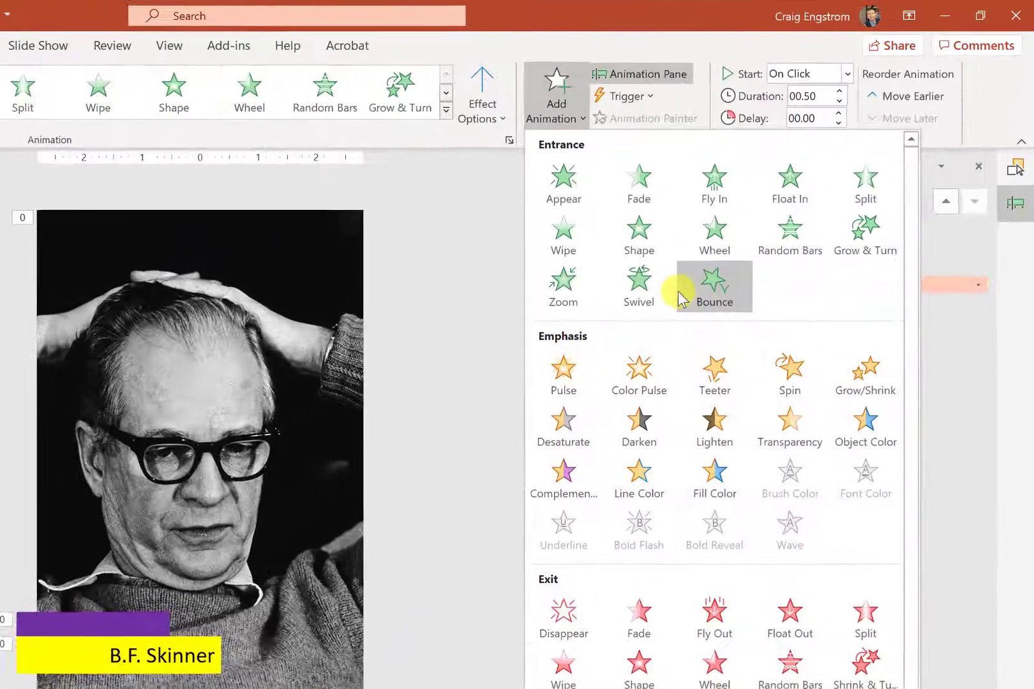
left_click(584, 102)
left_click(489, 119)
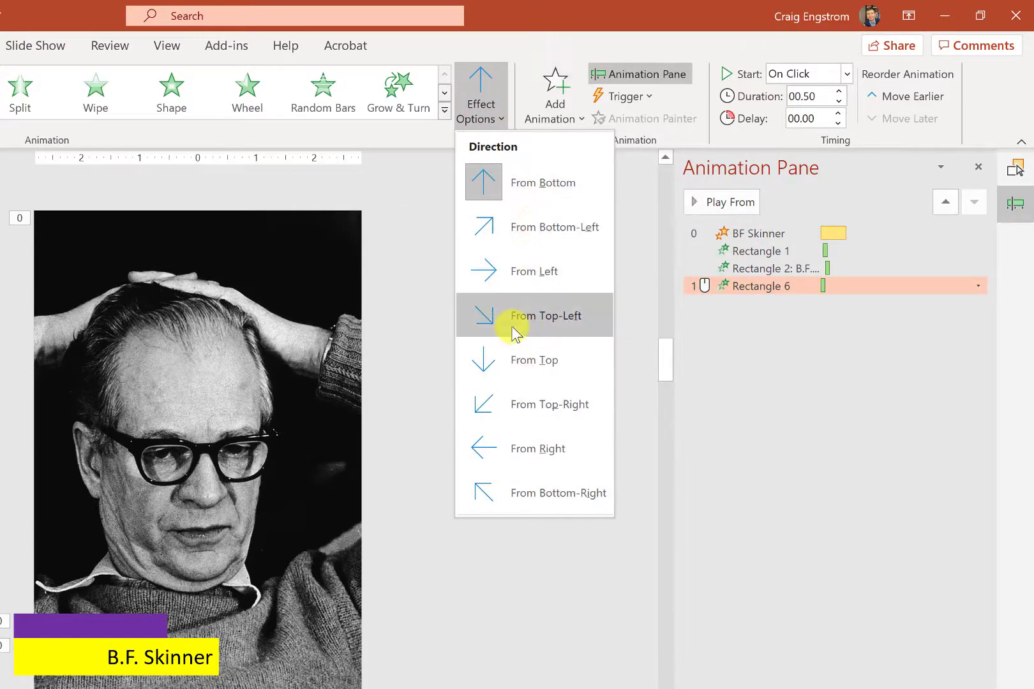
left_click(511, 447)
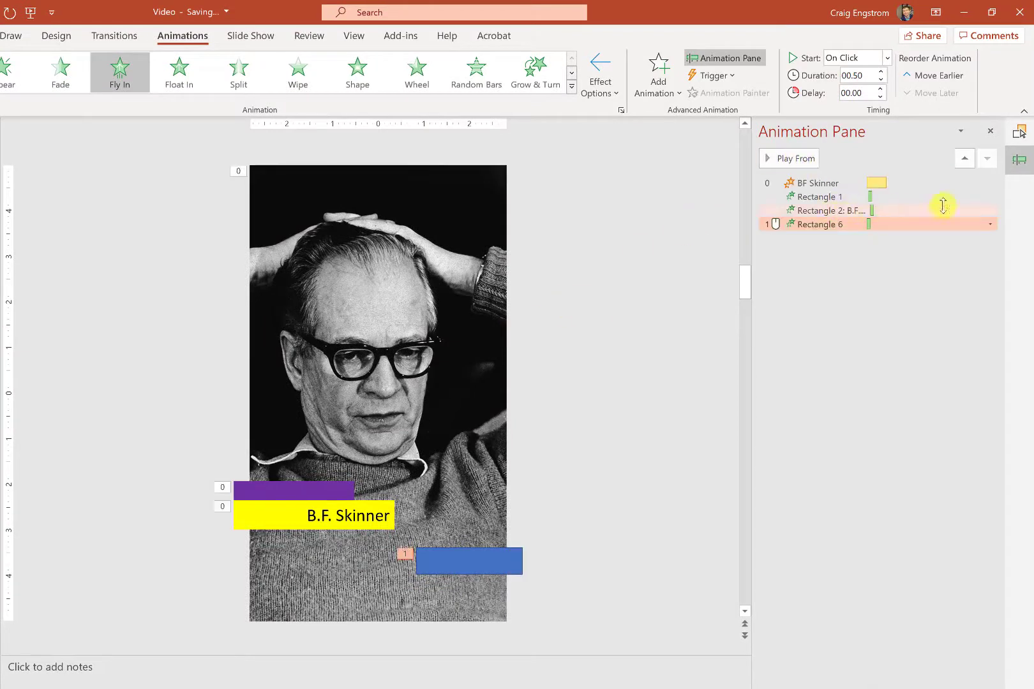
Rename the blue rectangle to Rectangle 3 in the Selection pane
left_click(1020, 131)
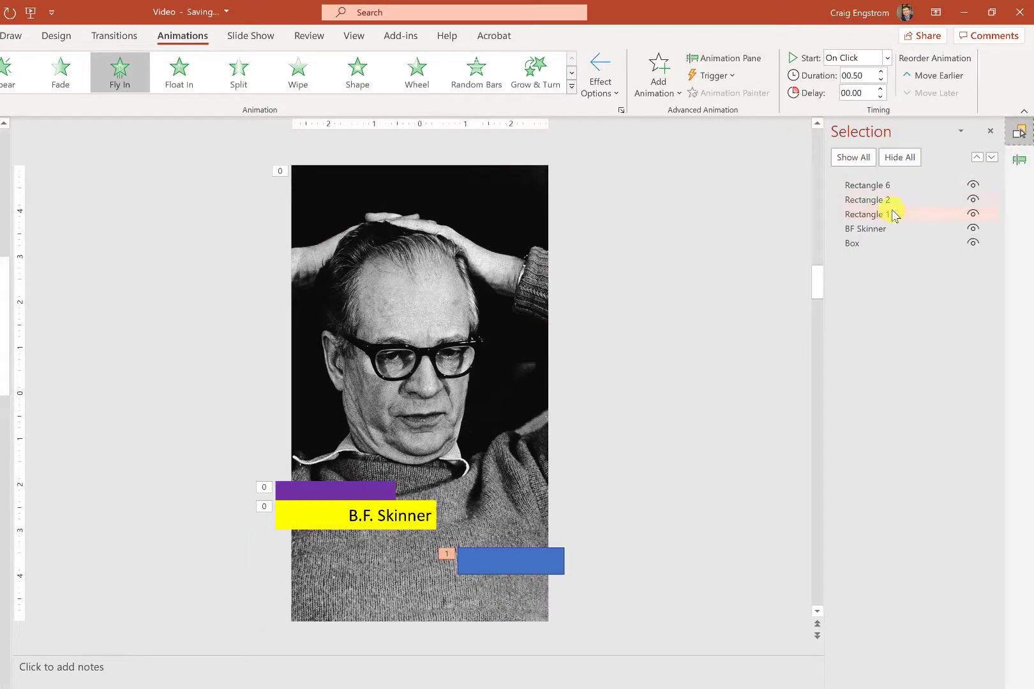
left_click(892, 186)
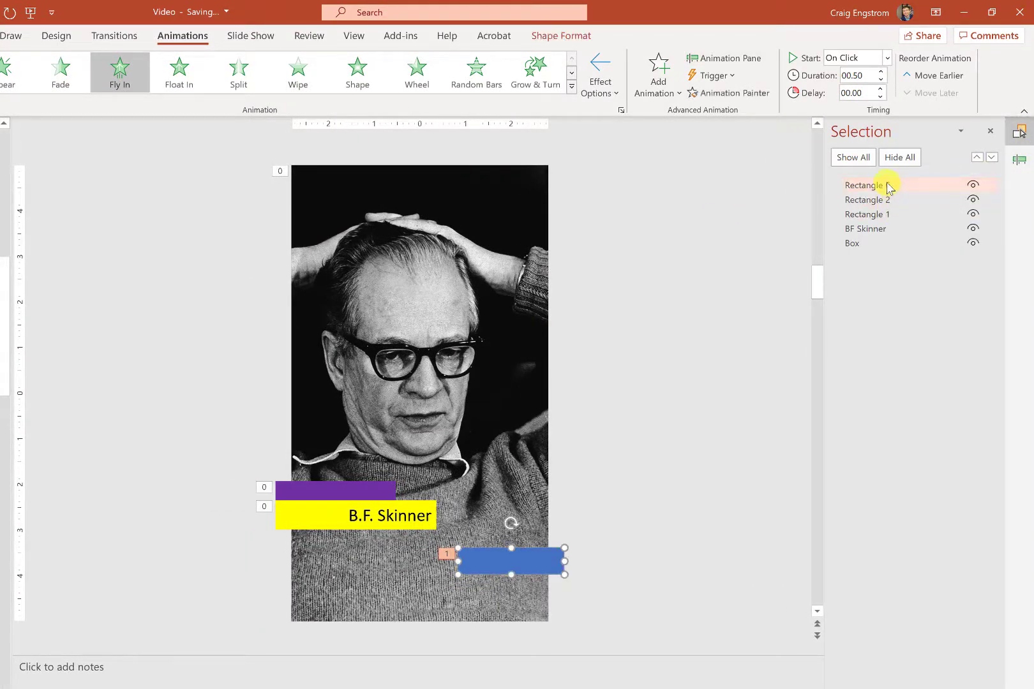
left_click(887, 185)
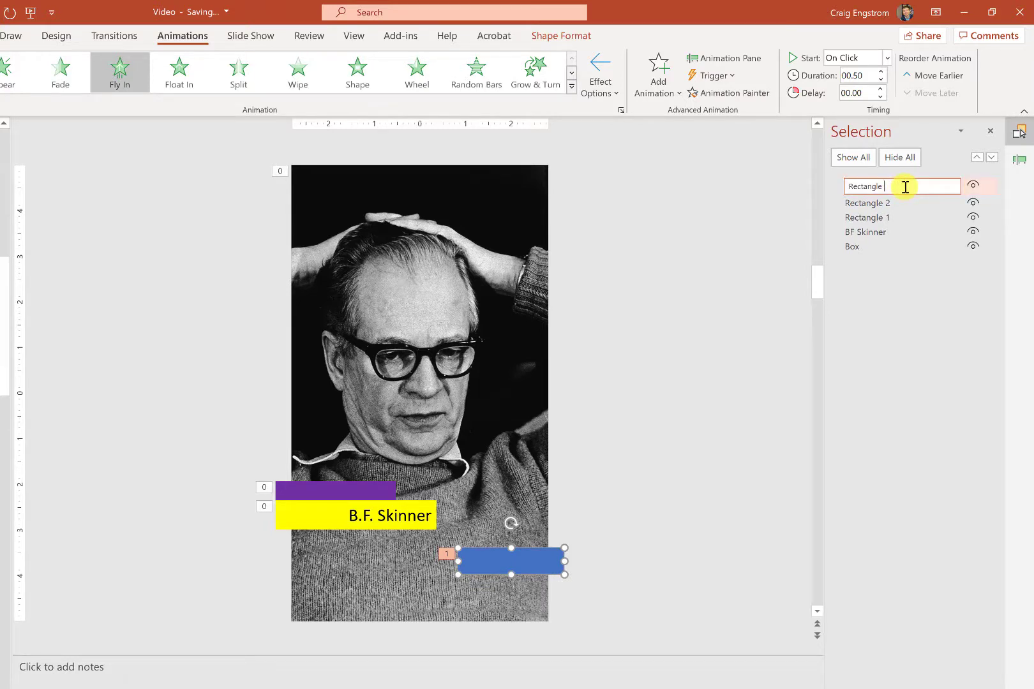
type("3")
key("Return")
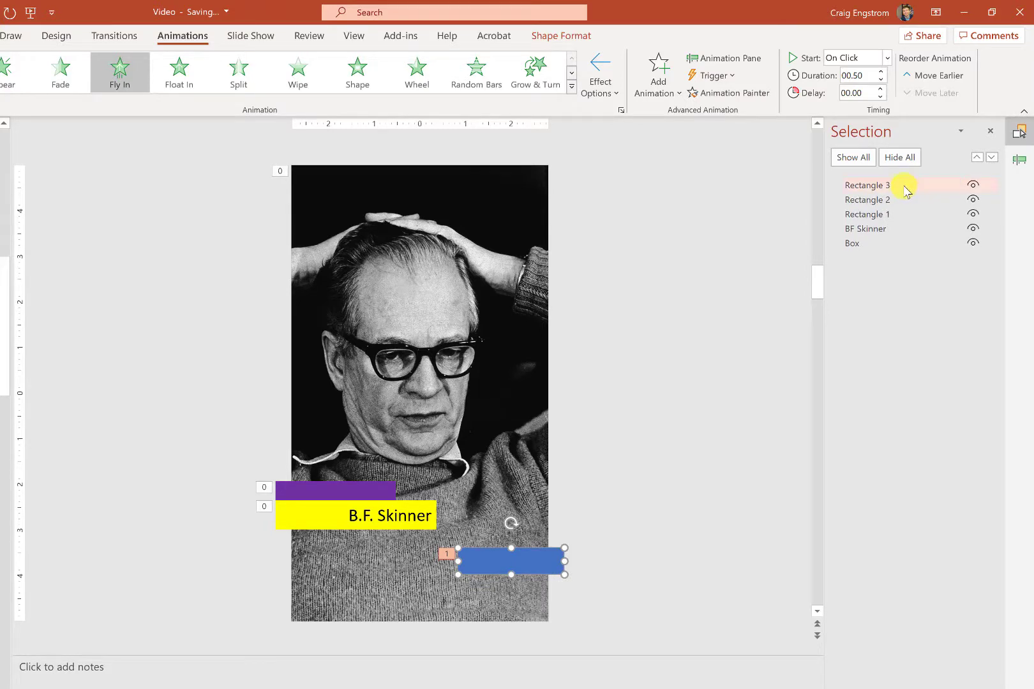
Layer Rectangle 3 behind Rectangle 1 and place it below-right of the yellow bar
left_click_drag(492, 561, 363, 531)
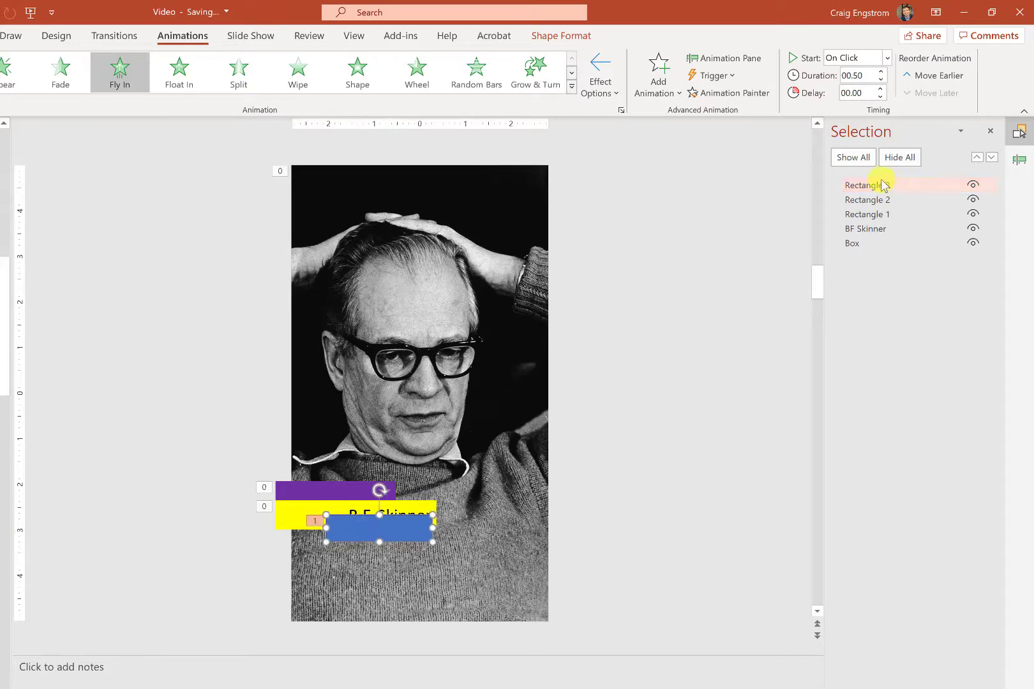
left_click_drag(856, 186, 859, 203)
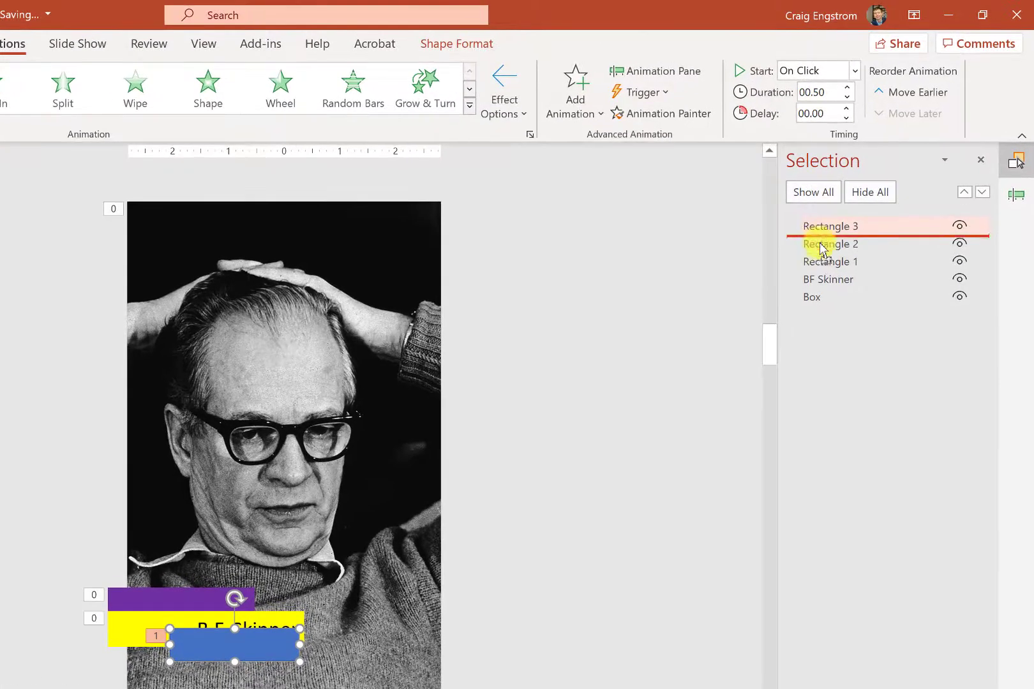
left_click_drag(821, 249, 821, 268)
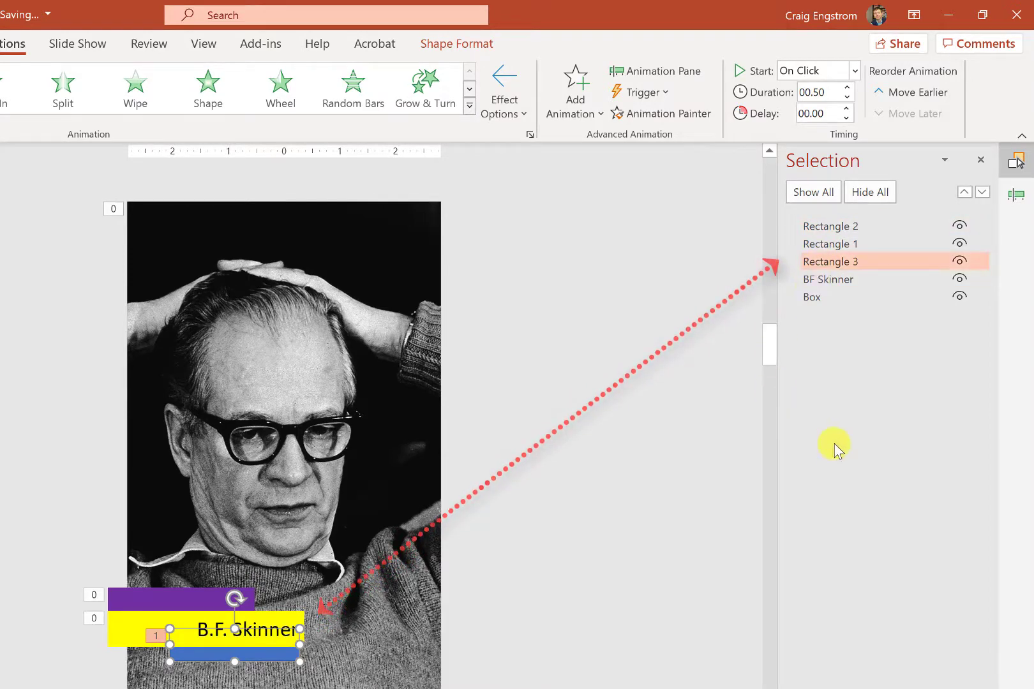
left_click(281, 682)
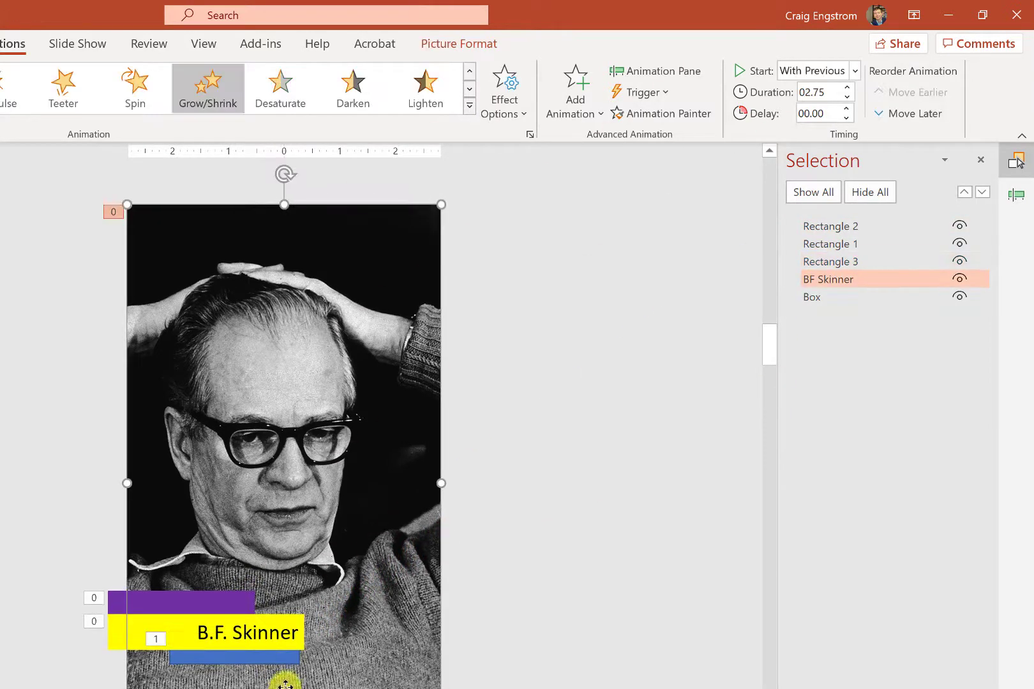
left_click(279, 664)
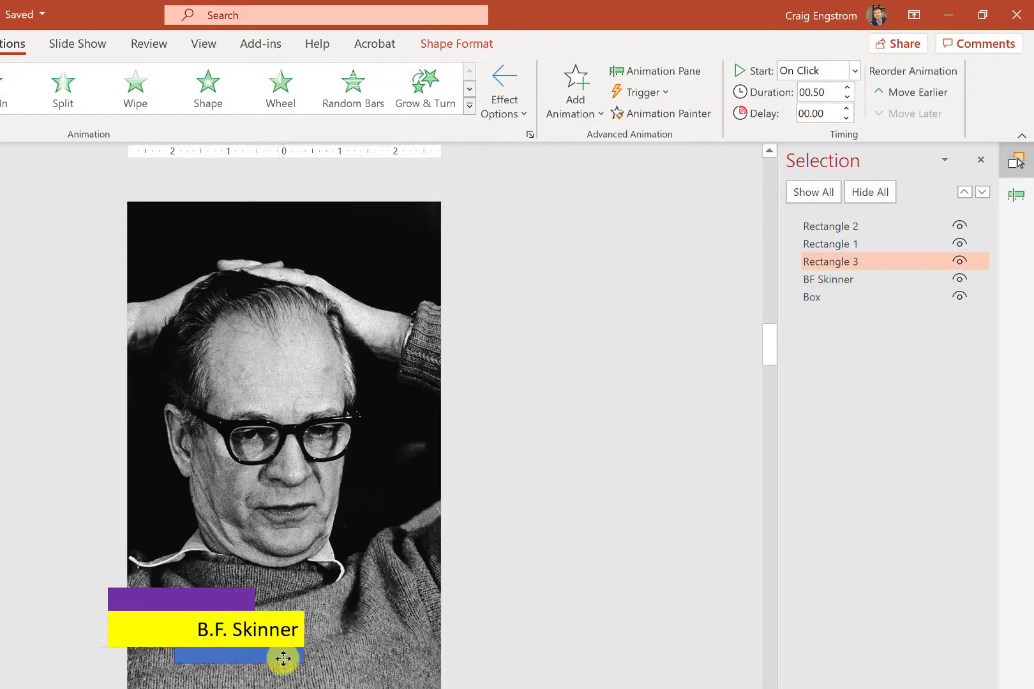
right_click(281, 660)
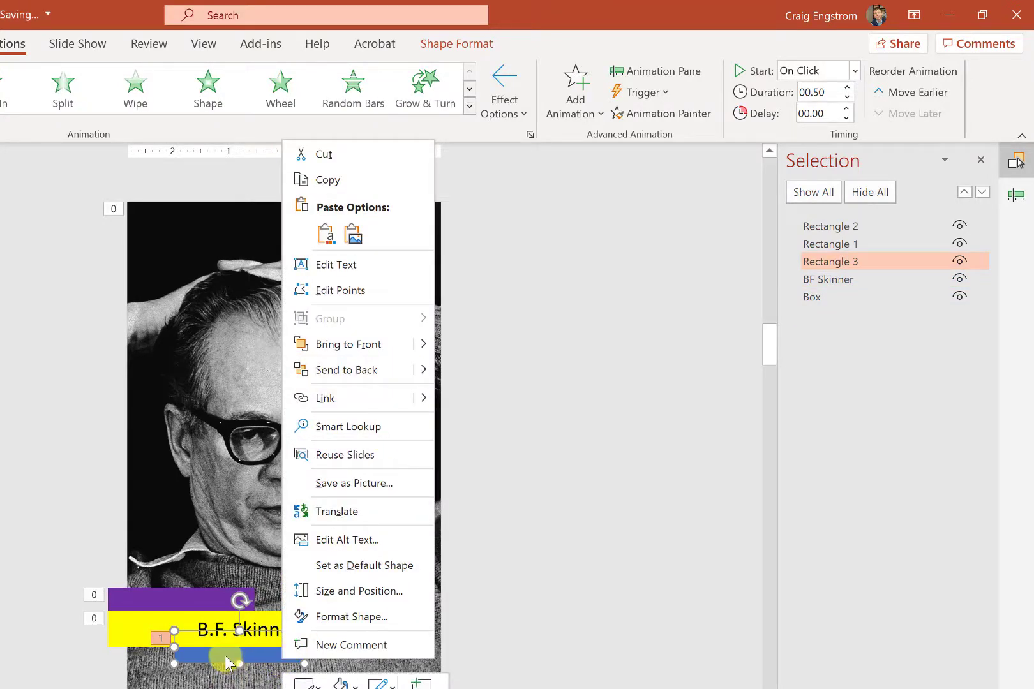
key("Escape")
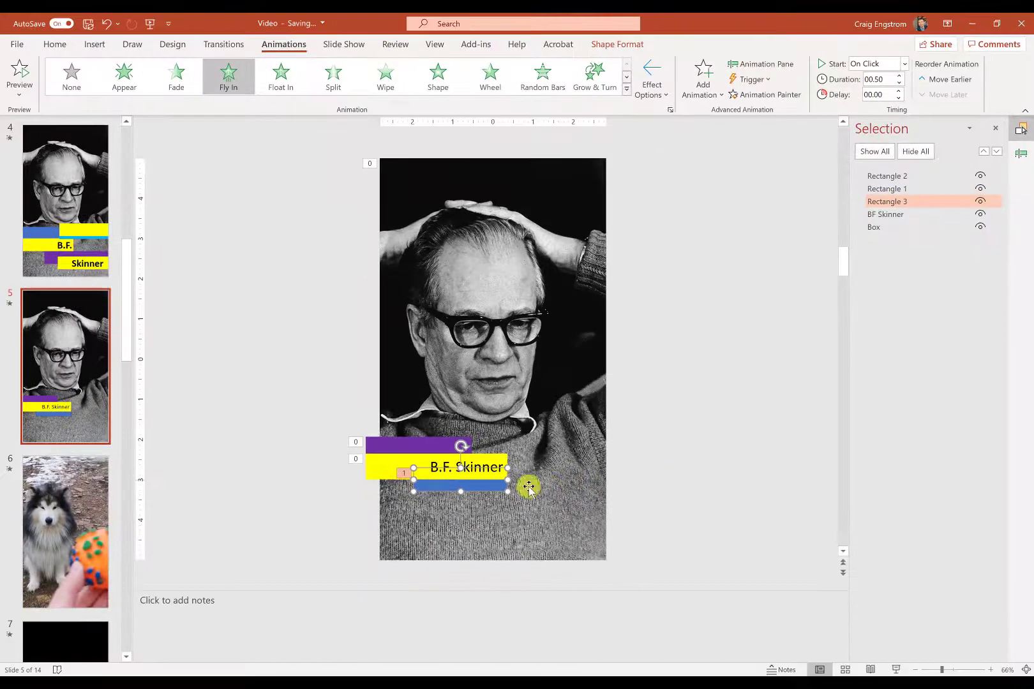
key("Escape")
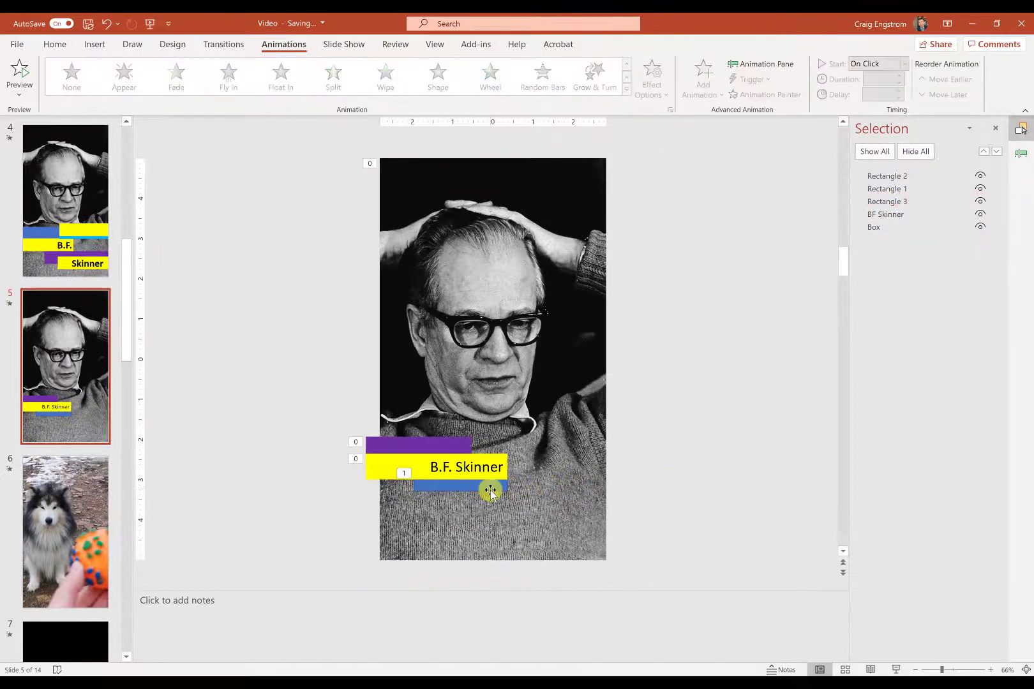
left_click_drag(491, 492, 608, 504)
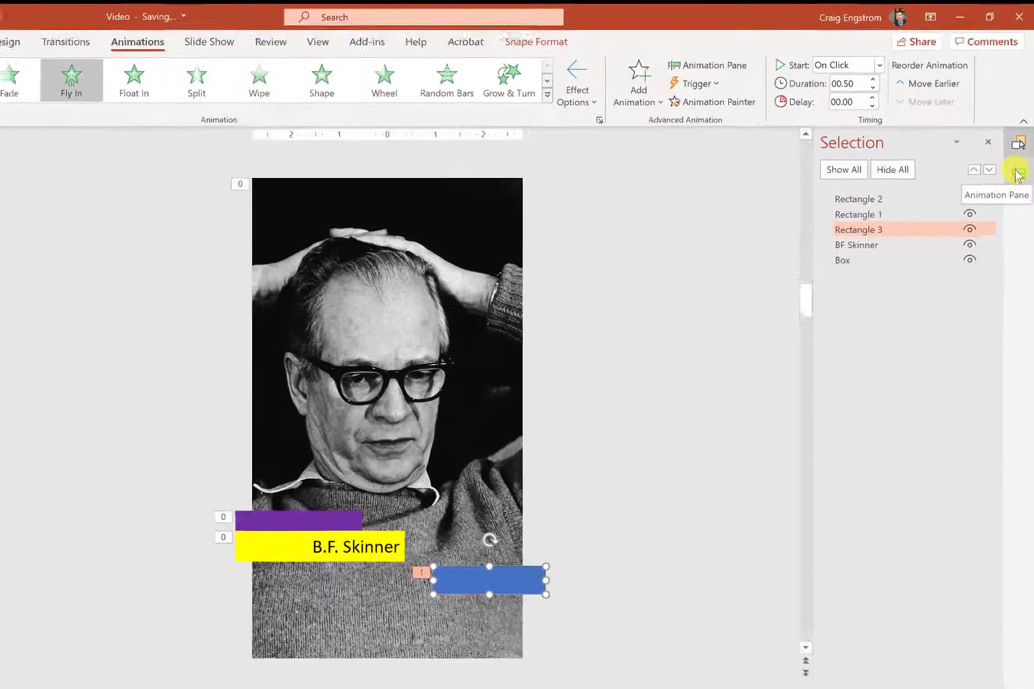
Start Rectangle 3's fly-in With Previous after a 00.50 delay, then preview the slide
left_click(1020, 155)
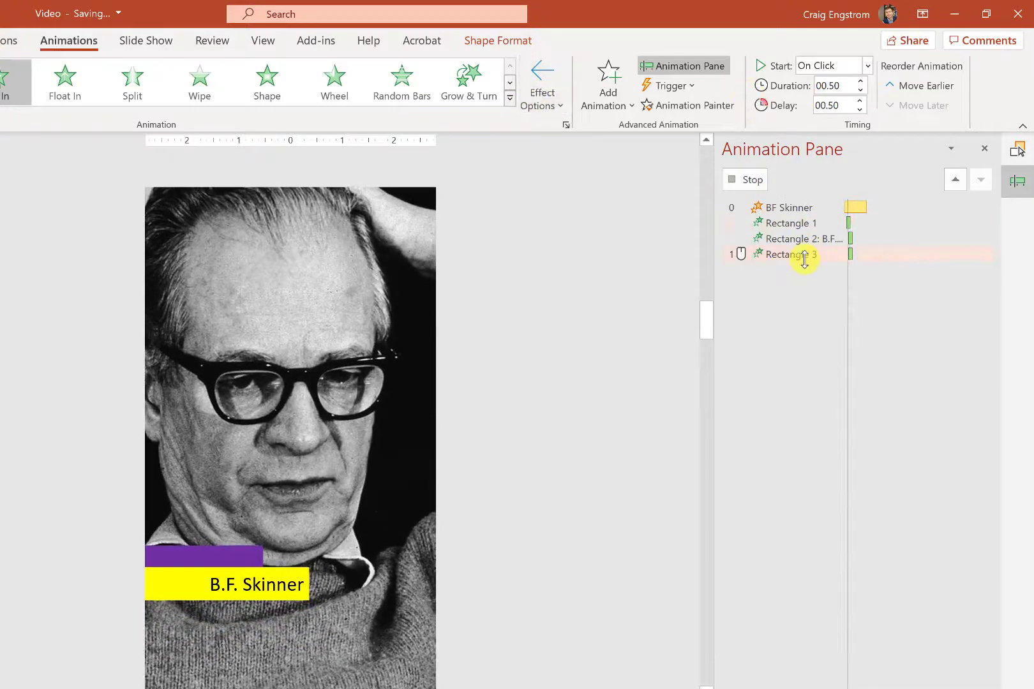
left_click(844, 67)
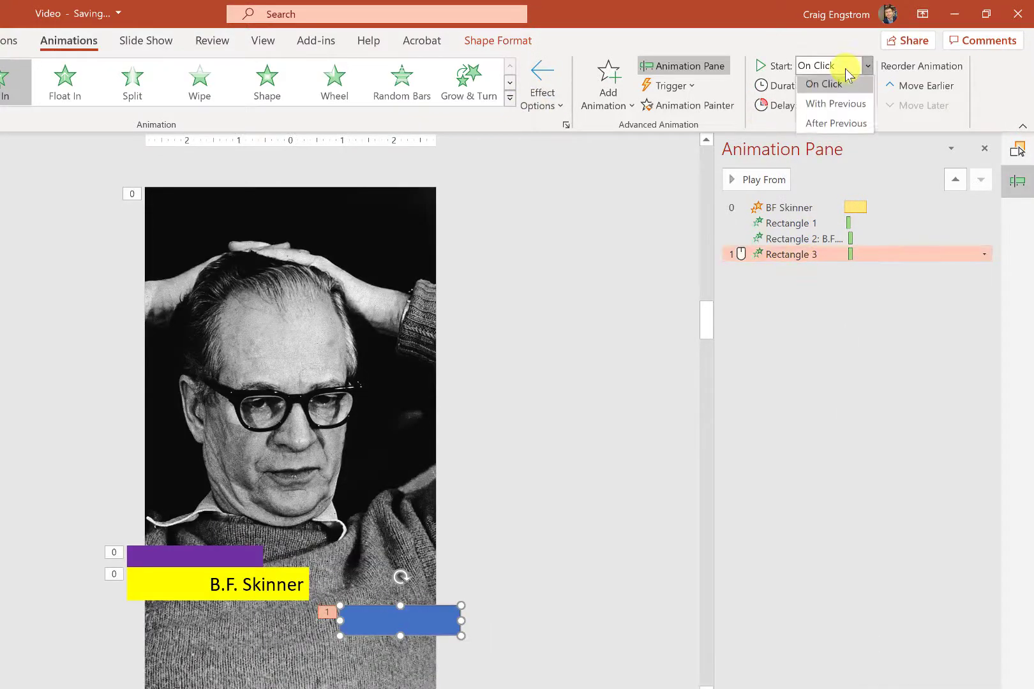
left_click(834, 106)
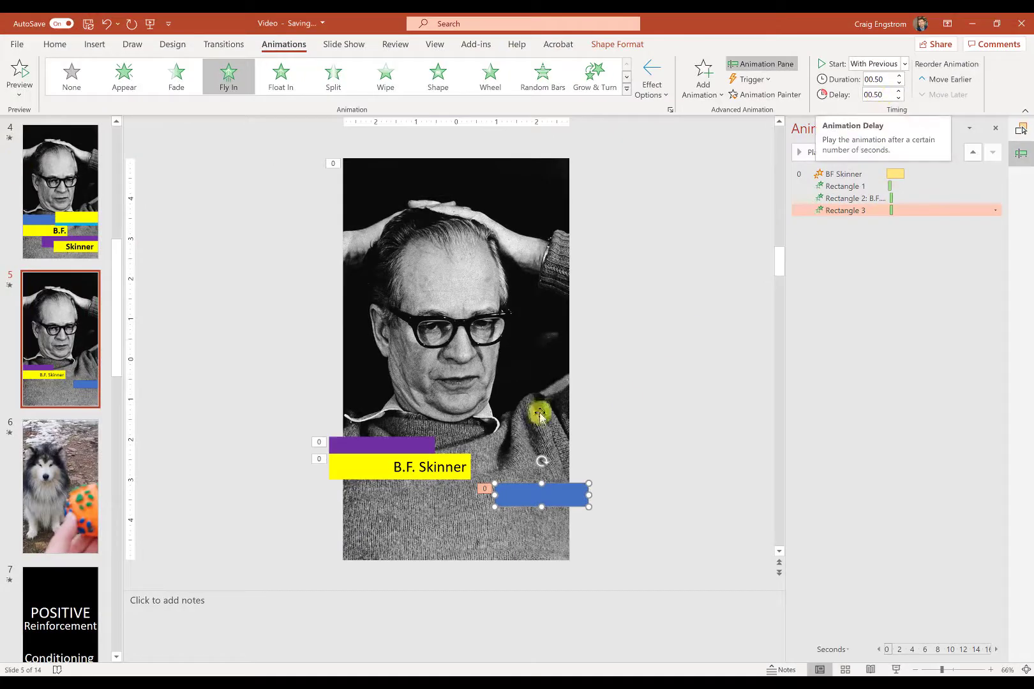
left_click(20, 69)
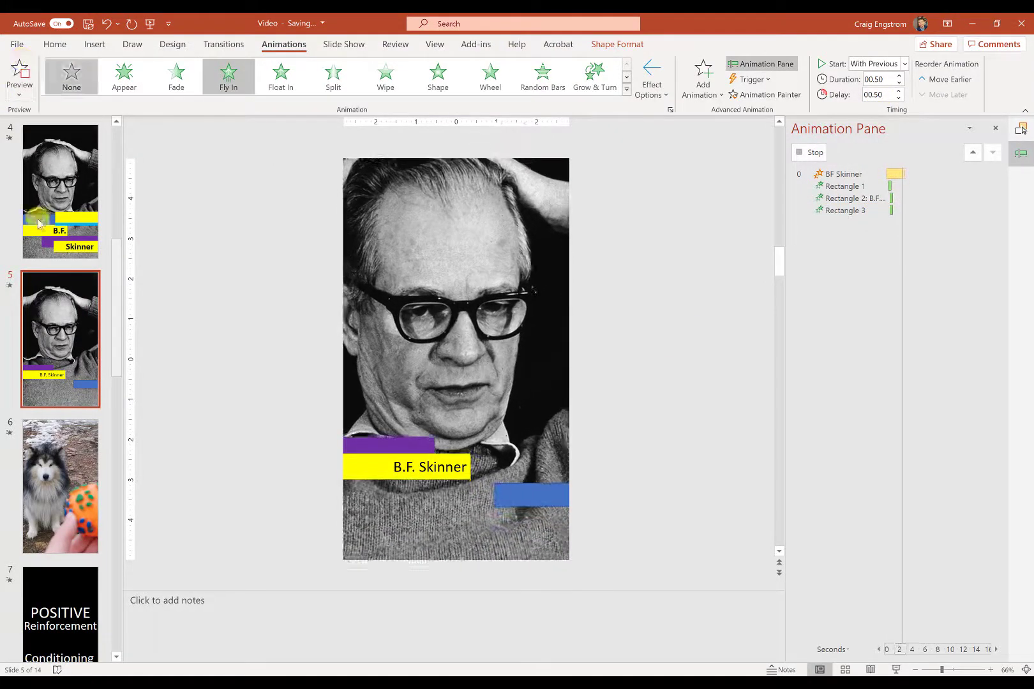
left_click(94, 250)
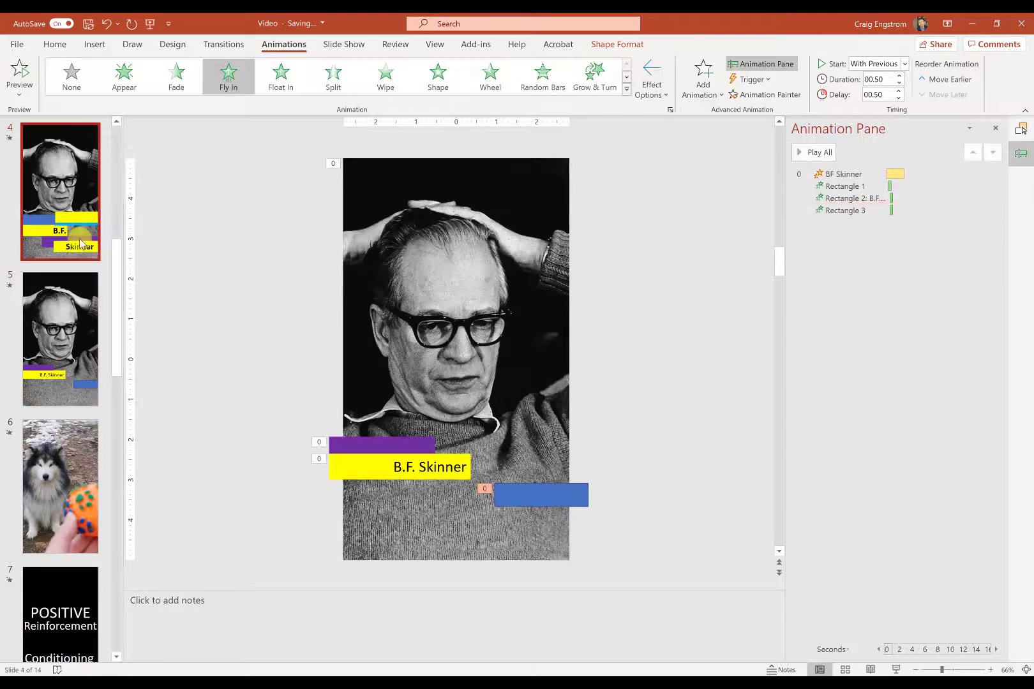
left_click(16, 75)
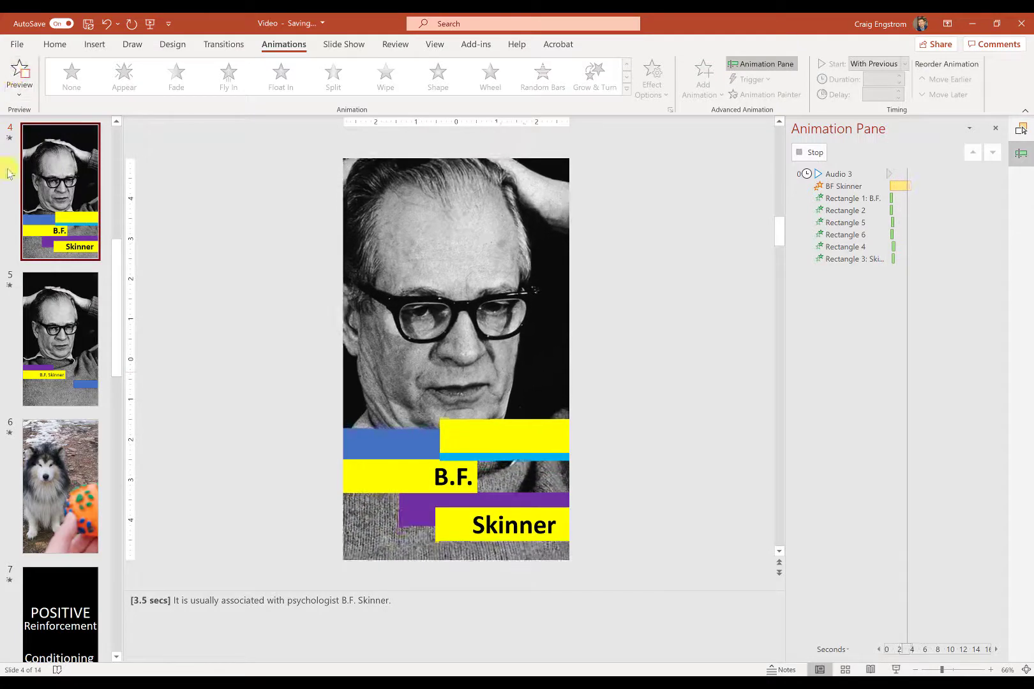
left_click(37, 306)
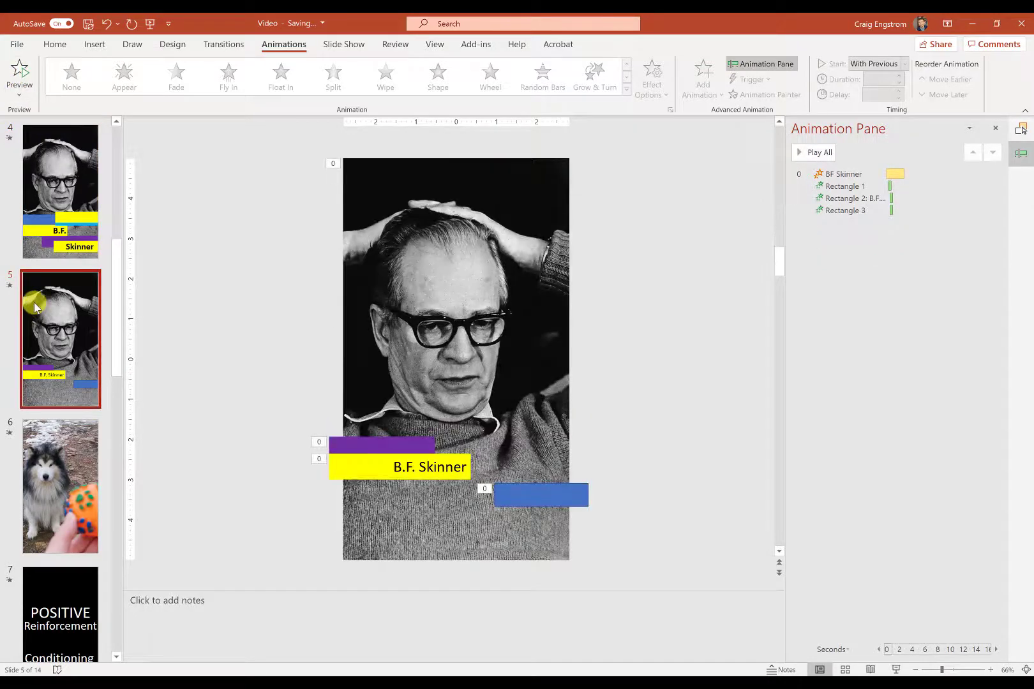